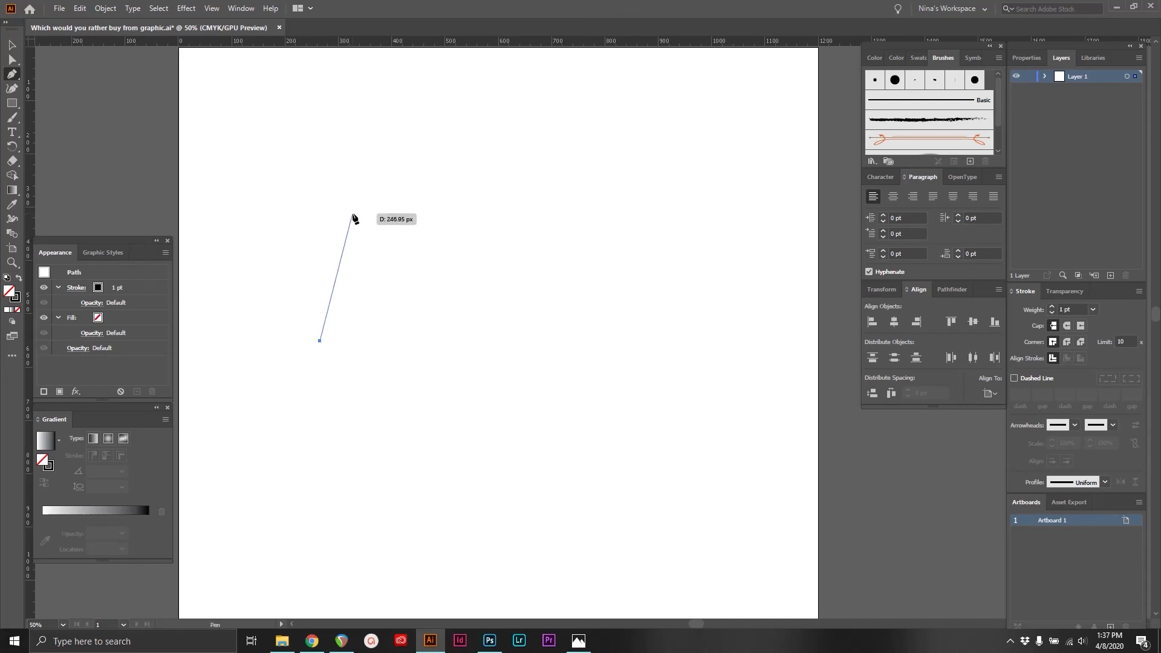
Draw an open Pen path across the artboard that starts with straight segments and continues into smooth S-shaped curves
click(493, 274)
drag(510, 350, 386, 434)
drag(505, 458, 601, 454)
drag(653, 332, 629, 274)
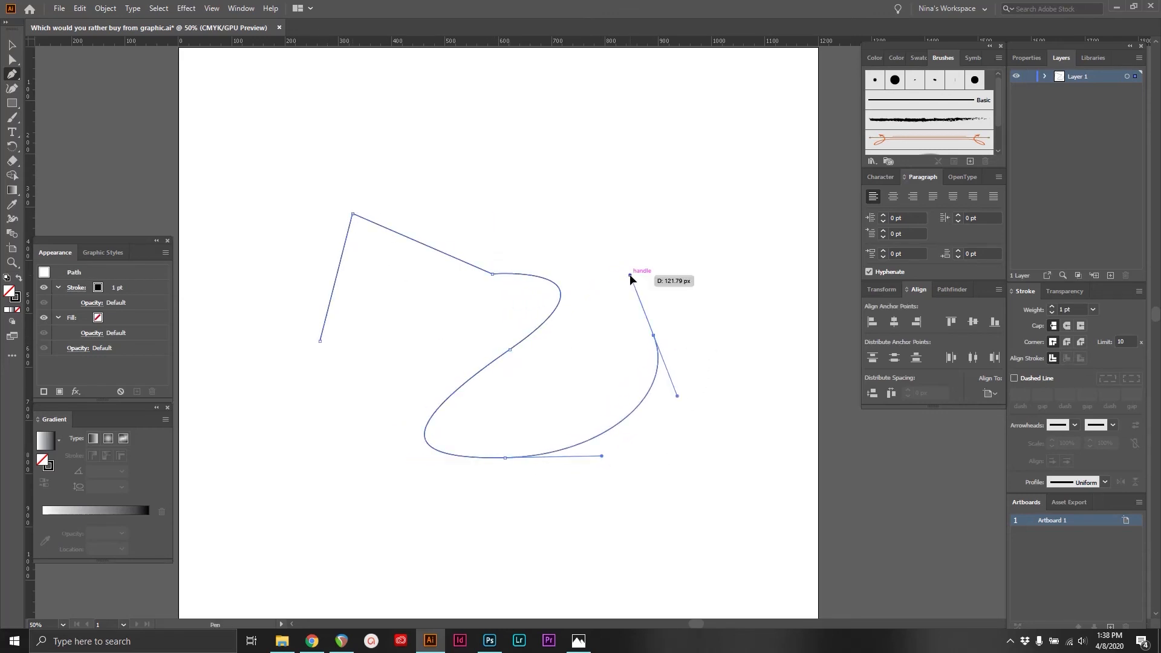
click(13, 45)
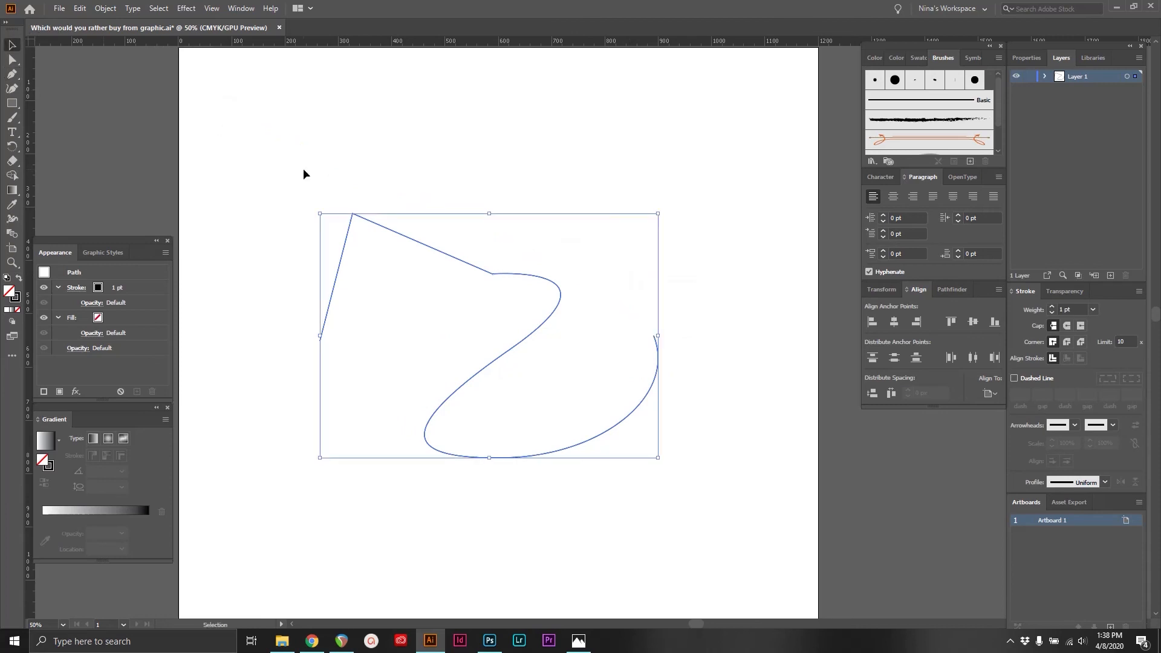
Undo the whole Pen path so the artboard is empty
key(ctrl+z)
key(ctrl+z)
key(ctrl+z)
key(ctrl+z)
key(ctrl+z)
key(ctrl+z)
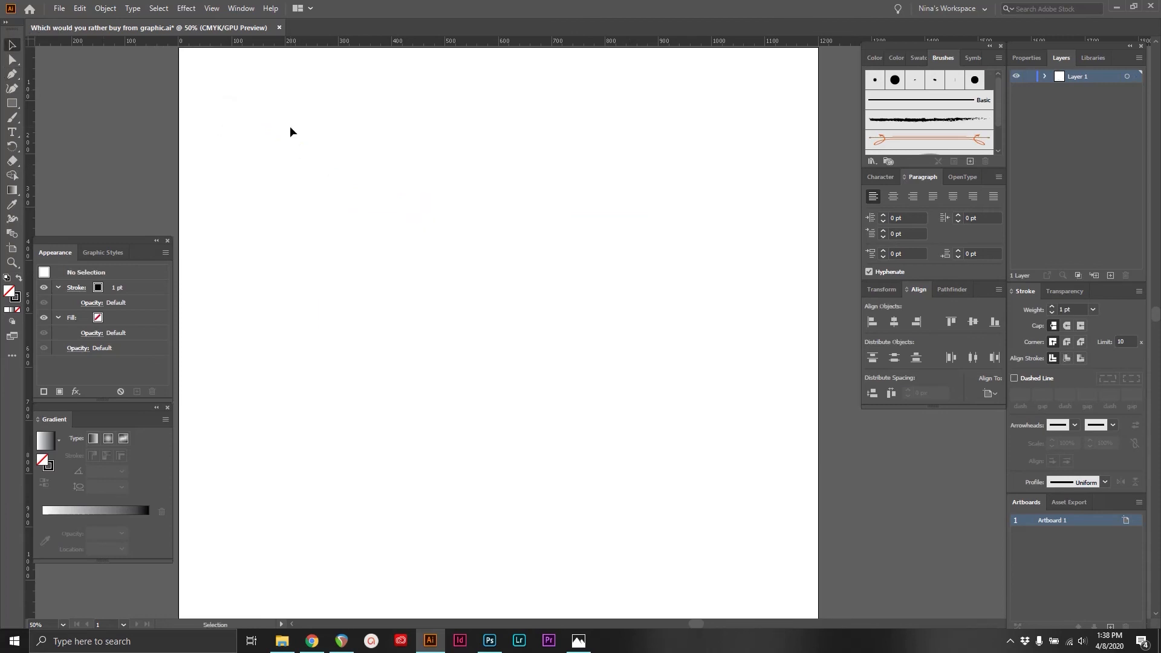
Paint a large inward spiral with the Paintbrush tool using the 5 pt. Round brush, and undo it
click(11, 117)
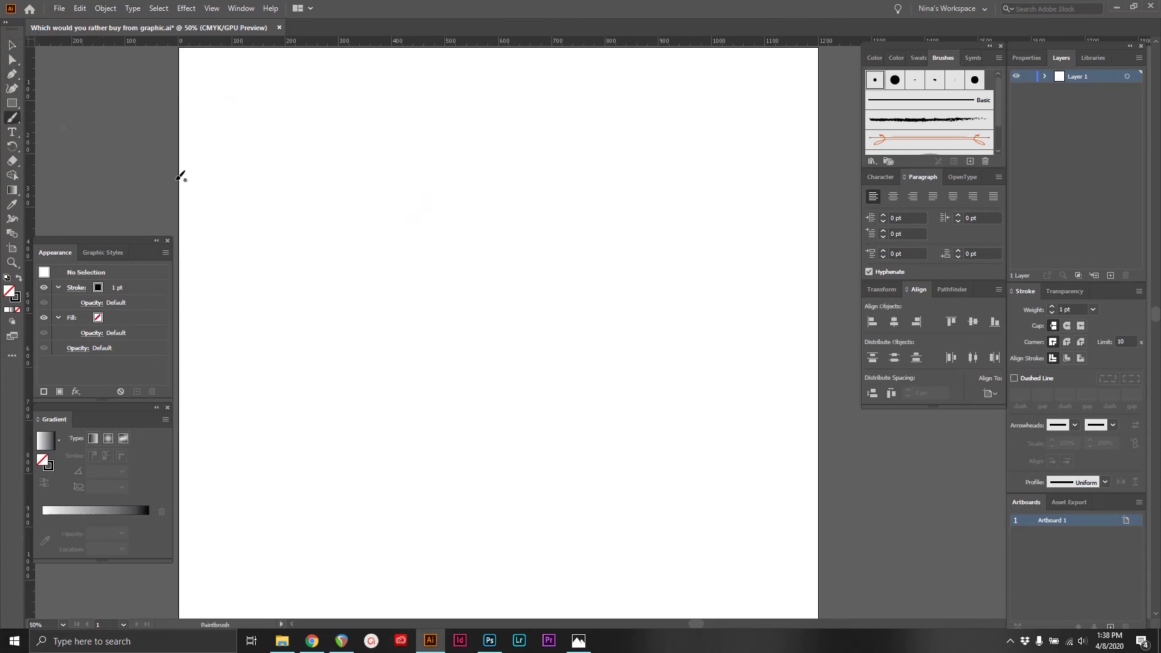
mouse_move(360, 381)
mouse_down()
mouse_move(341, 165)
mouse_move(563, 195)
mouse_move(490, 351)
mouse_move(415, 252)
mouse_move(465, 252)
mouse_up()
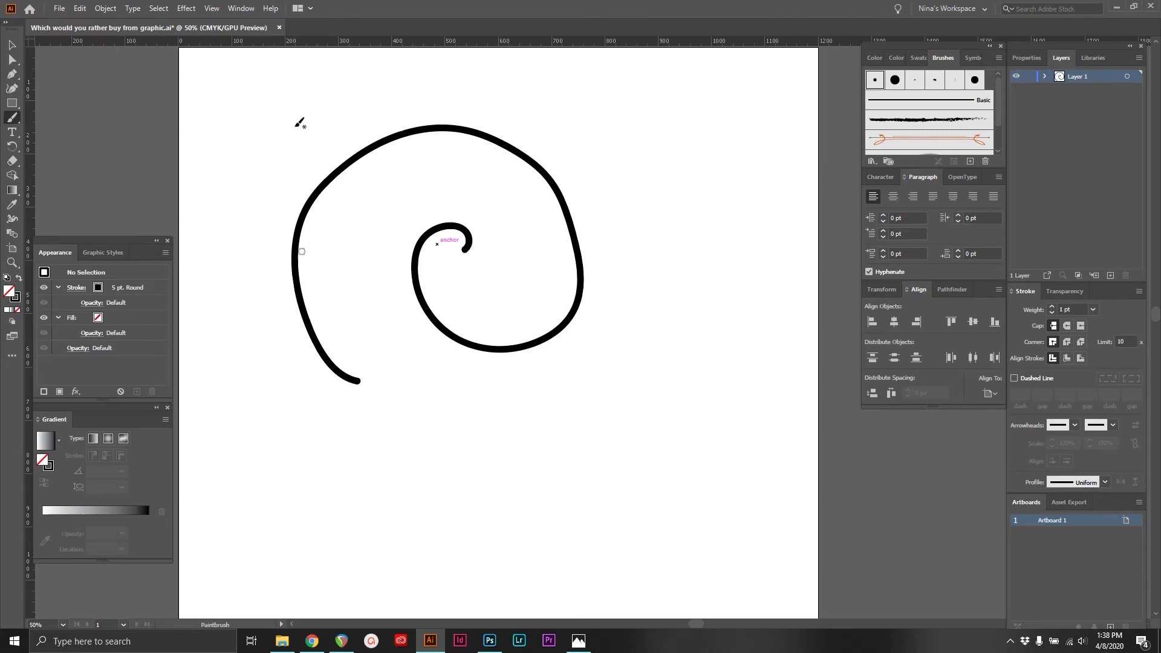
key(ctrl+z)
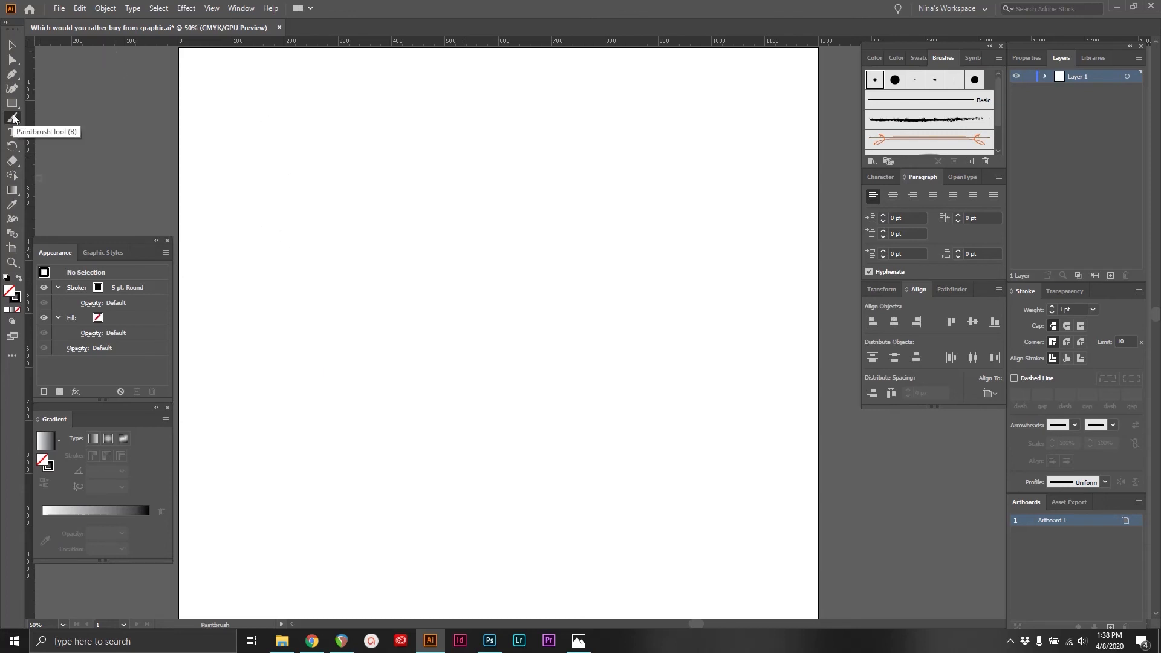
Set the Paintbrush fidelity to Accurate and paint a small spiral near the middle of the artboard
double_click(14, 117)
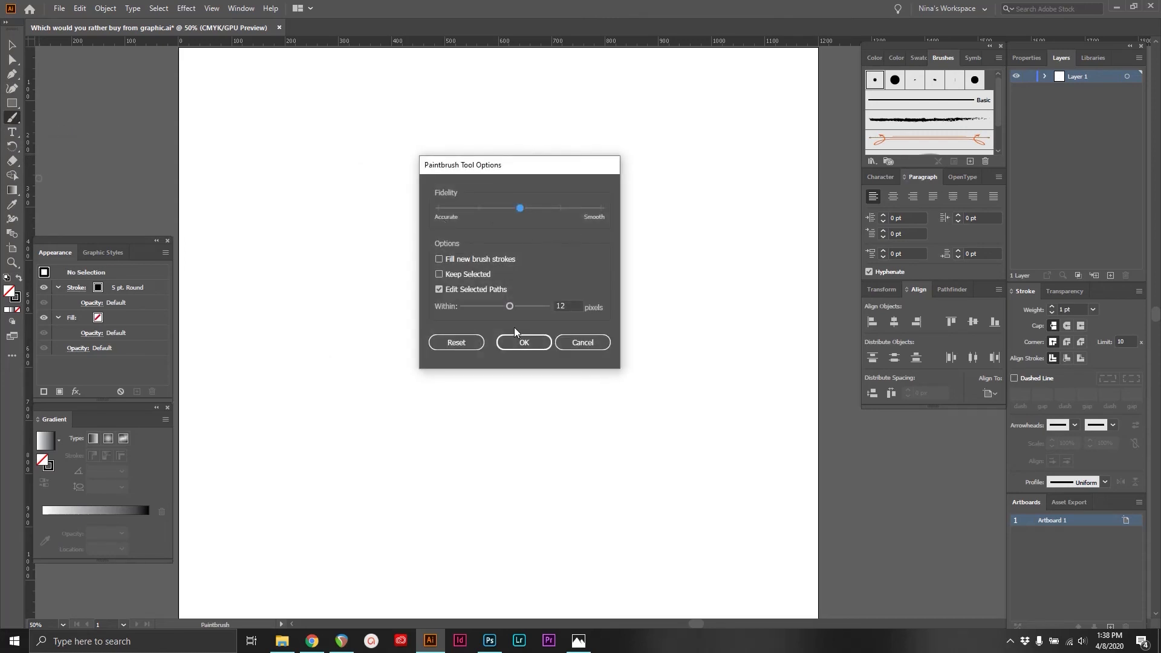
key(Left)
key(Left)
click(524, 343)
mouse_move(447, 352)
mouse_down()
mouse_move(362, 285)
mouse_move(494, 311)
mouse_move(433, 320)
mouse_move(411, 273)
mouse_move(450, 251)
mouse_move(445, 289)
mouse_up()
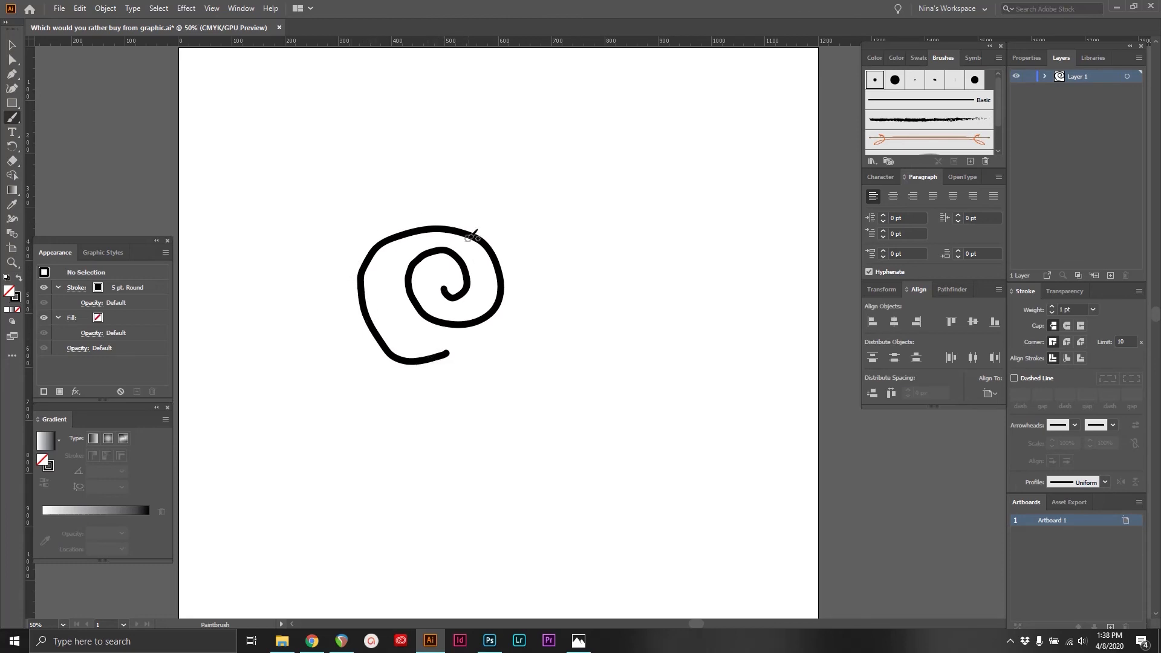
Set the Paintbrush fidelity to Smooth and paint a second spiral beside the first for comparison
double_click(12, 118)
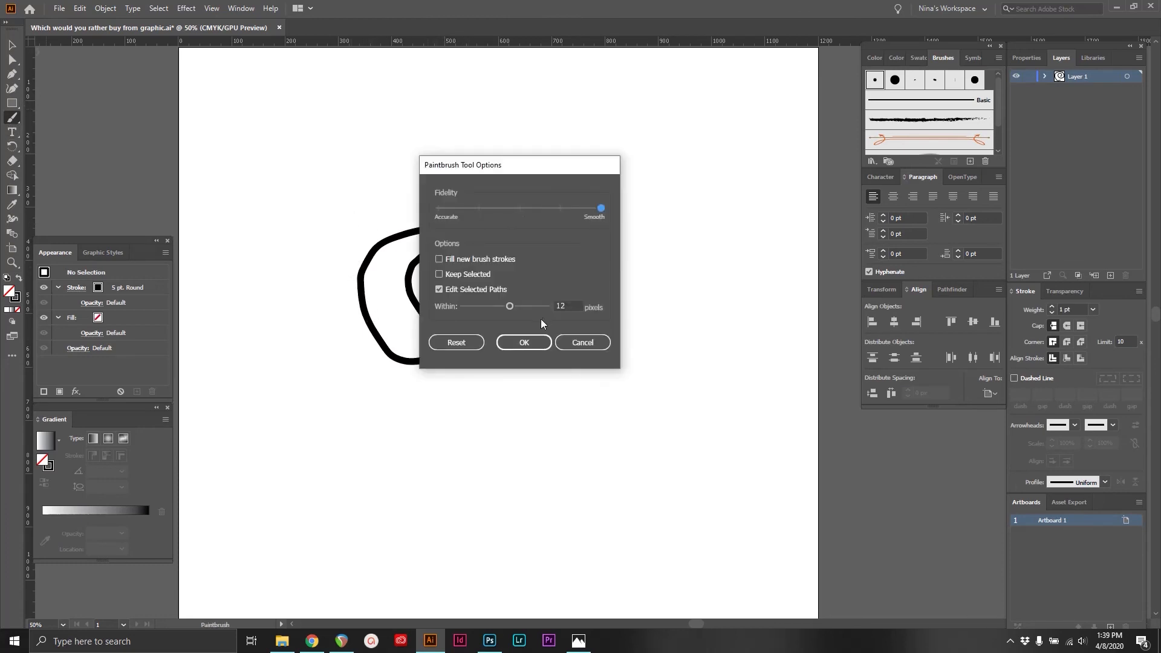
click(502, 338)
mouse_move(582, 423)
mouse_down()
mouse_move(514, 358)
mouse_move(642, 316)
mouse_move(575, 370)
mouse_move(615, 319)
mouse_move(588, 337)
mouse_up()
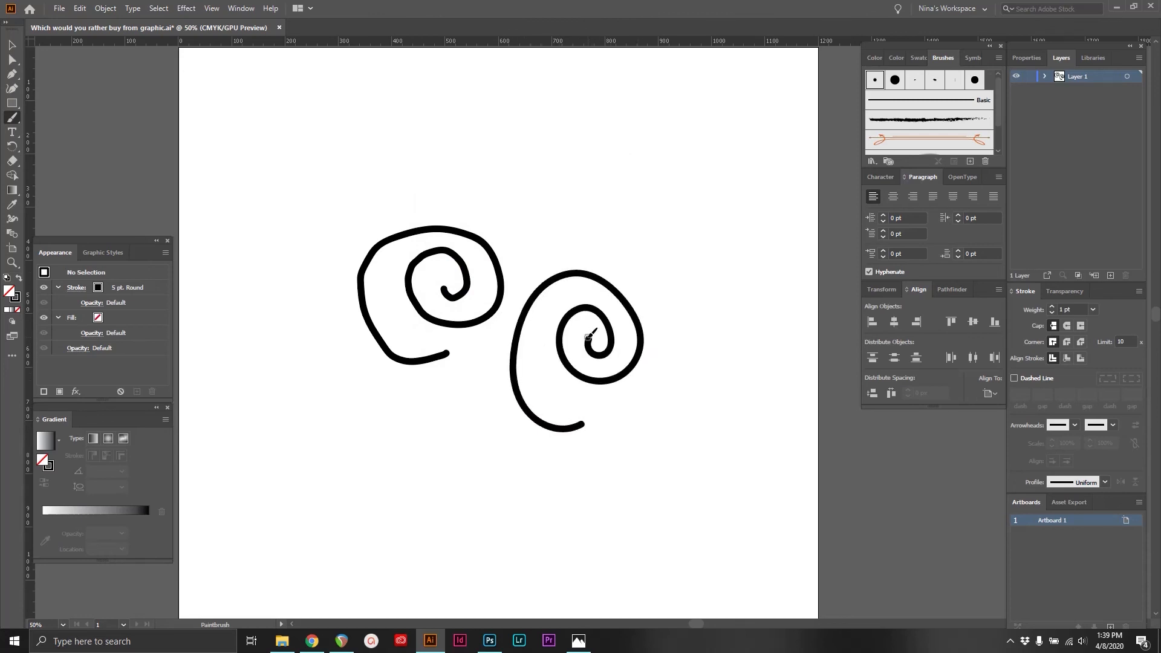
Delete both painted spirals from the artboard
key(v)
key(ctrl+a)
key(Delete)
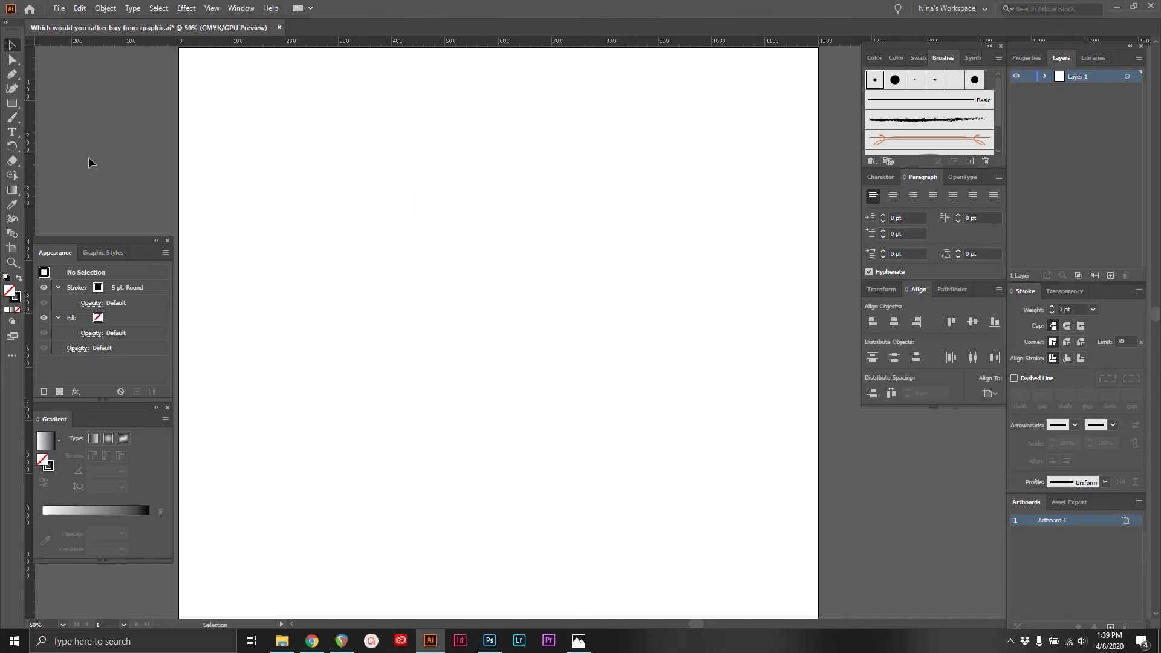
Enable the Fill new brush strokes option for the Paintbrush tool
double_click(16, 116)
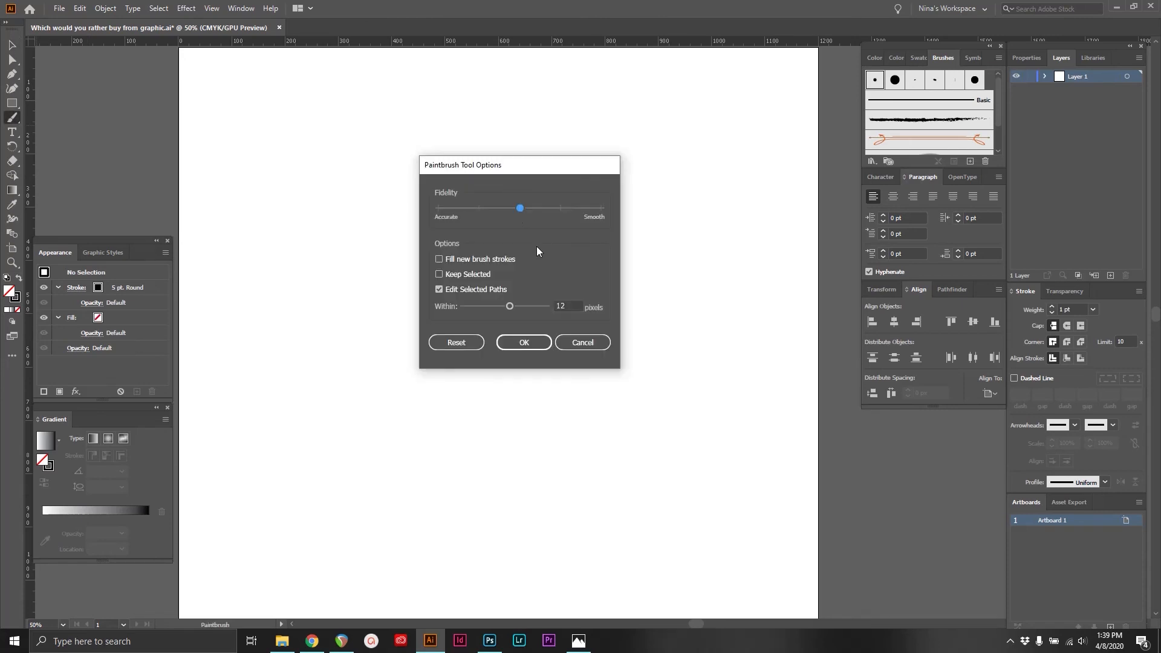
click(440, 258)
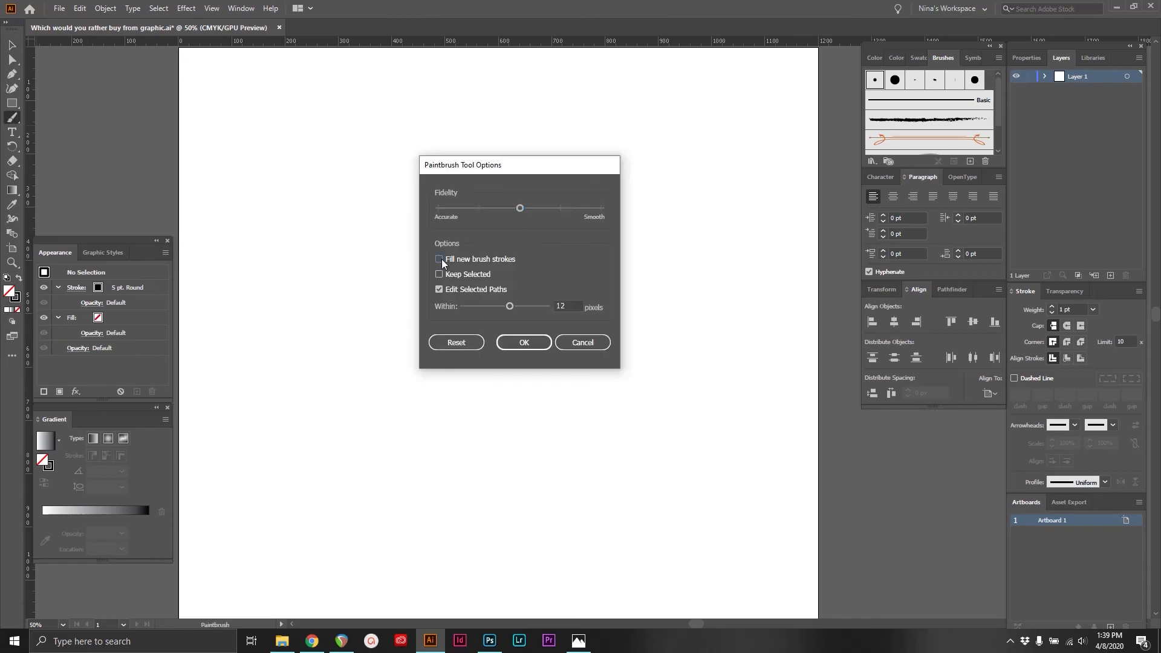
click(524, 345)
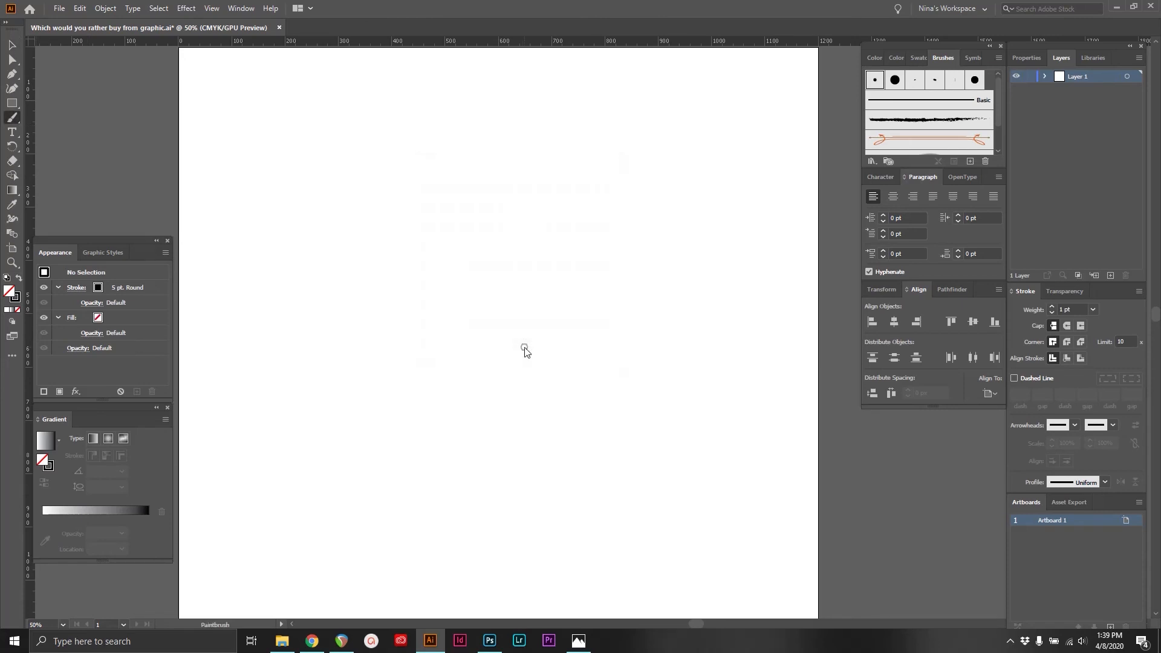
Choose a red fill swatch and paint three separate brush strokes on the artboard
click(918, 57)
click(923, 96)
mouse_move(388, 348)
mouse_down()
mouse_move(359, 318)
mouse_move(493, 155)
mouse_move(416, 326)
mouse_move(481, 237)
mouse_up()
mouse_move(500, 419)
mouse_down()
mouse_move(692, 590)
mouse_move(619, 475)
mouse_move(673, 488)
mouse_up()
mouse_move(680, 272)
mouse_down()
mouse_move(705, 73)
mouse_move(695, 275)
mouse_up()
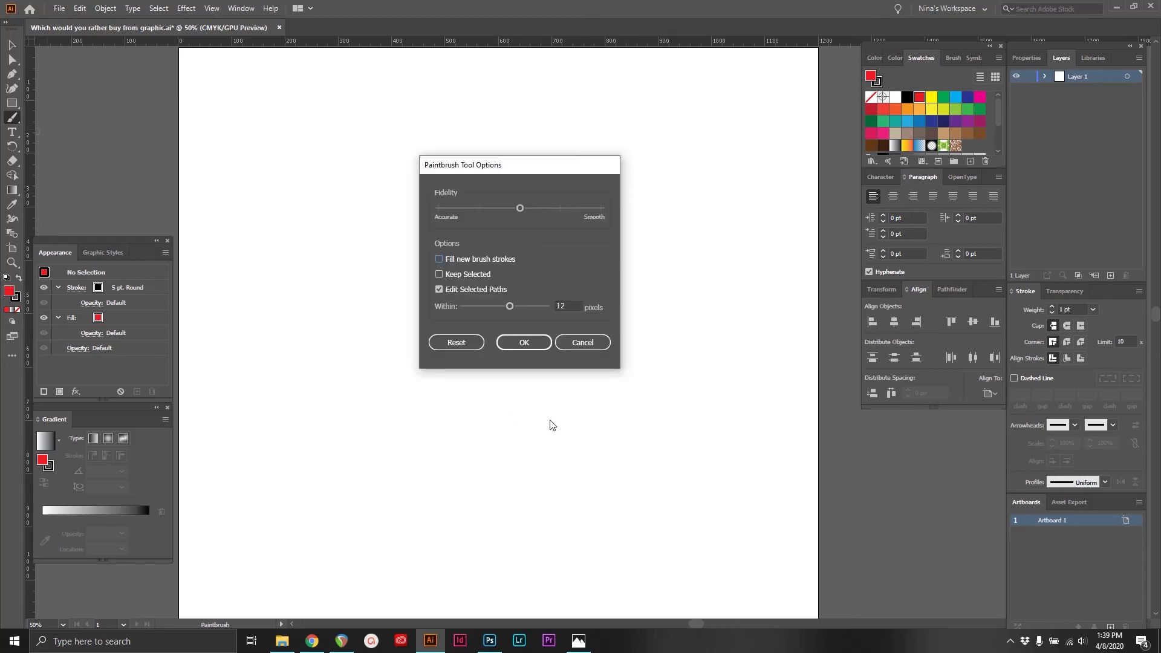
Enable the Keep Selected option for the Paintbrush tool and paint a curled test stroke
click(439, 274)
key(Return)
mouse_move(431, 343)
mouse_down()
mouse_move(579, 229)
mouse_move(511, 280)
mouse_up()
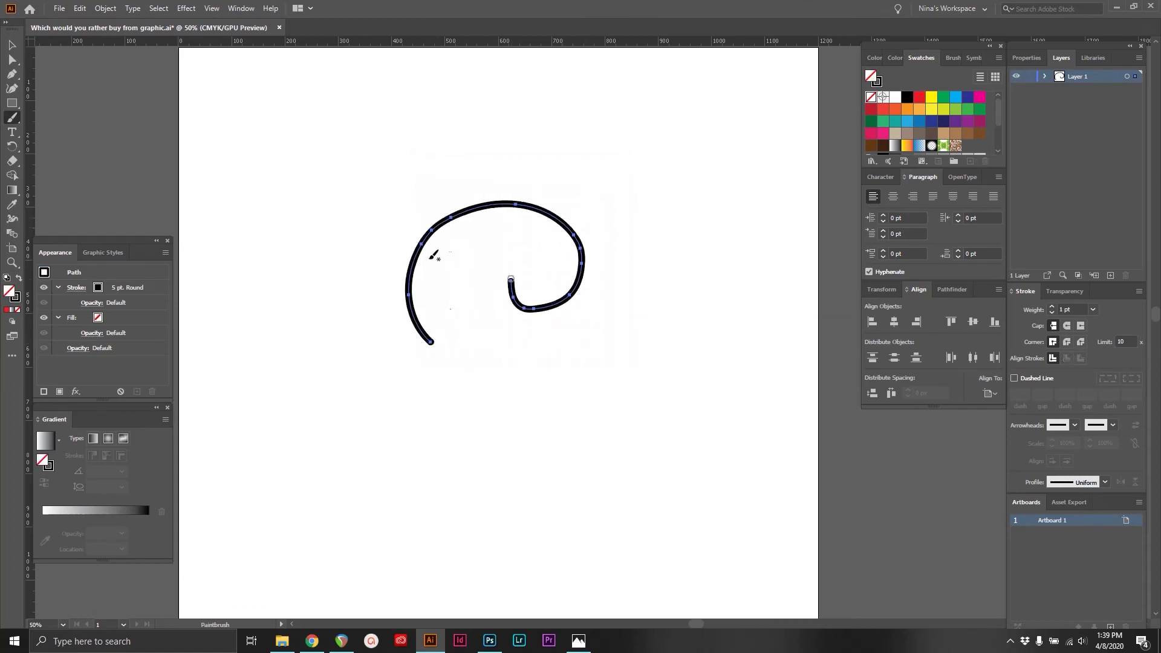
Undo the curled test stroke and turn off the Paintbrush tool's Keep Selected option
key(ctrl+z)
key(Return)
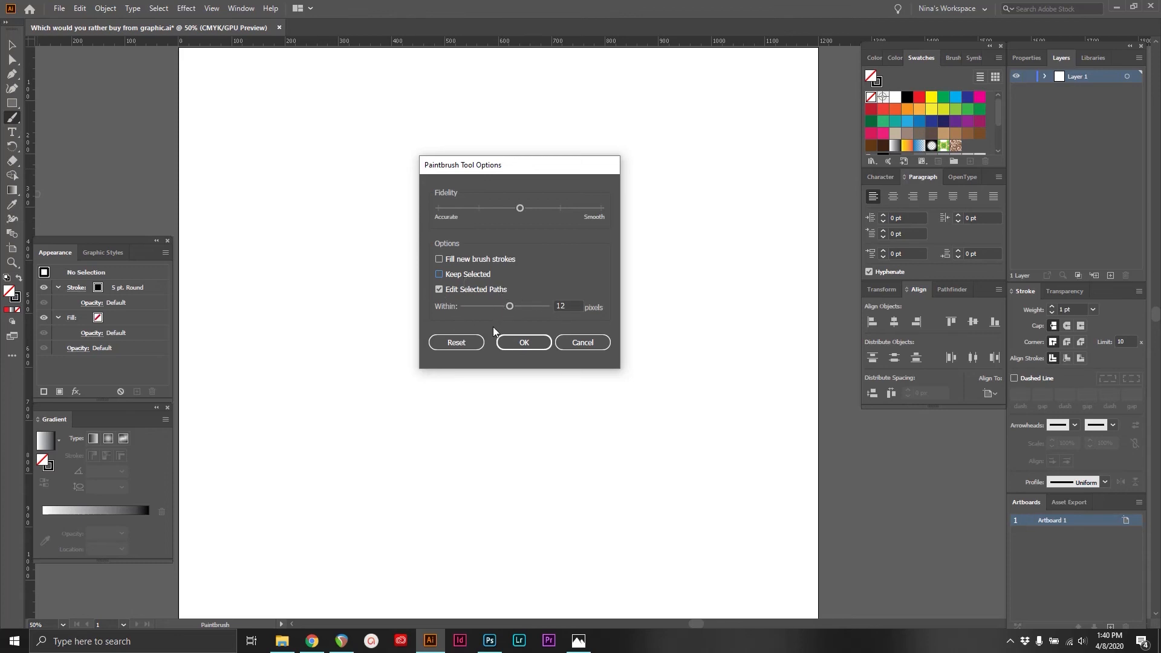
click(511, 339)
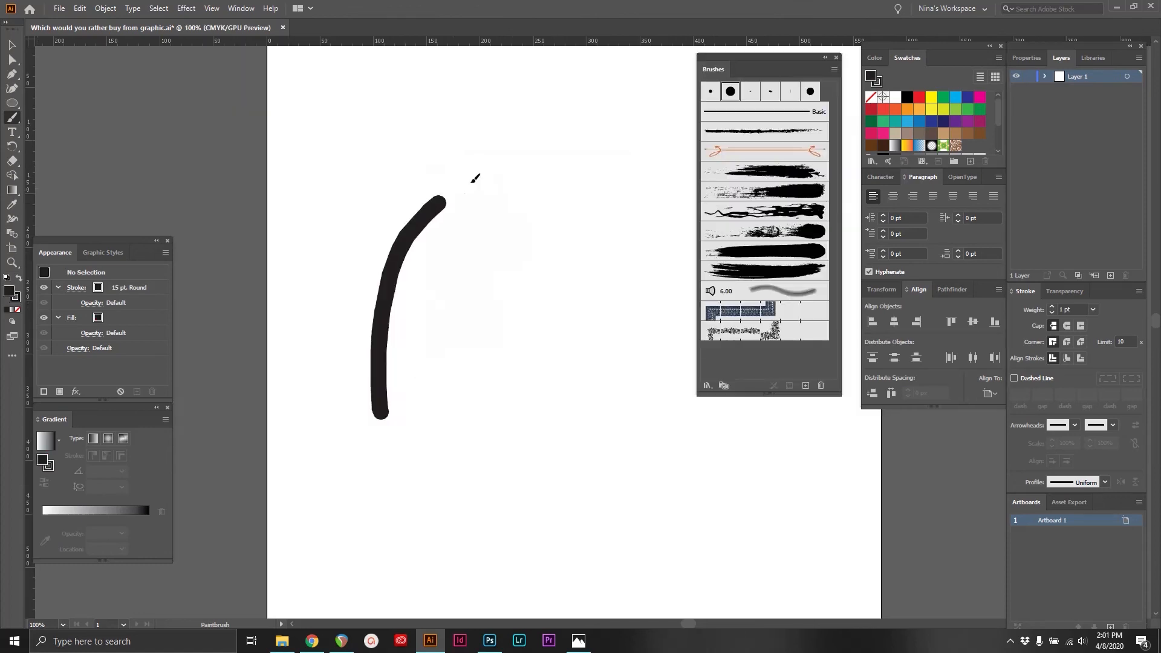
Paint a curved stroke with the 15 pt. Round brush and reshape it repeatedly by painting new courses from the selected path
drag(474, 176, 552, 182)
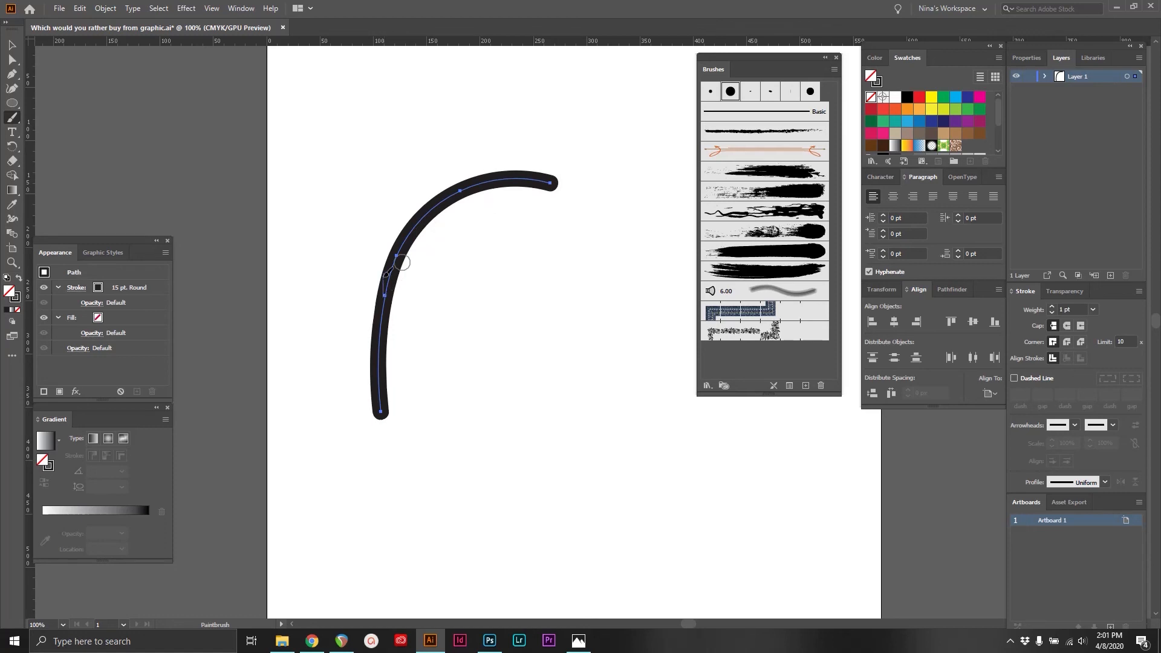
mouse_move(386, 269)
mouse_down()
mouse_move(419, 172)
mouse_move(399, 119)
mouse_up()
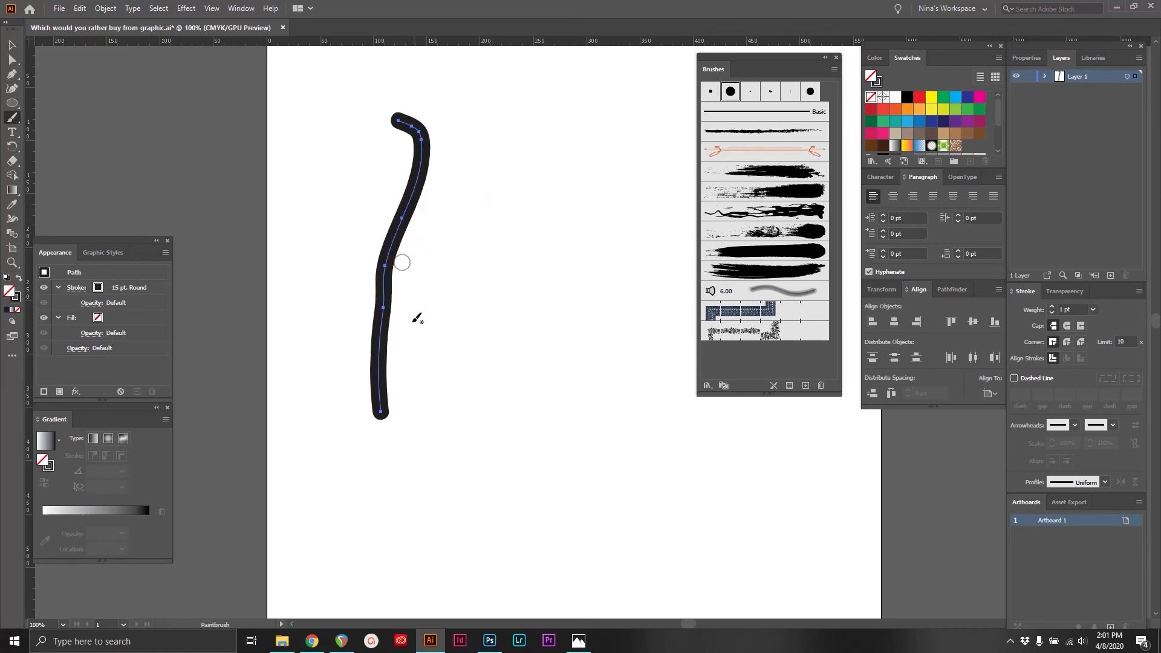
mouse_move(379, 349)
mouse_down()
mouse_move(399, 284)
mouse_move(555, 165)
mouse_up()
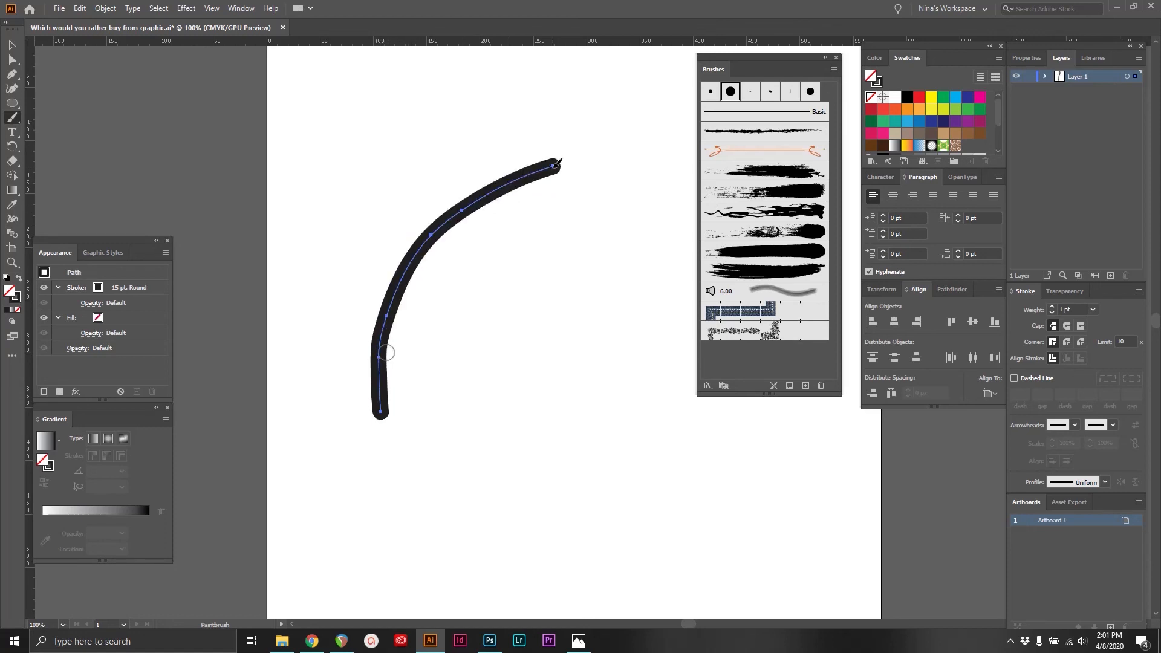
drag(407, 280, 630, 265)
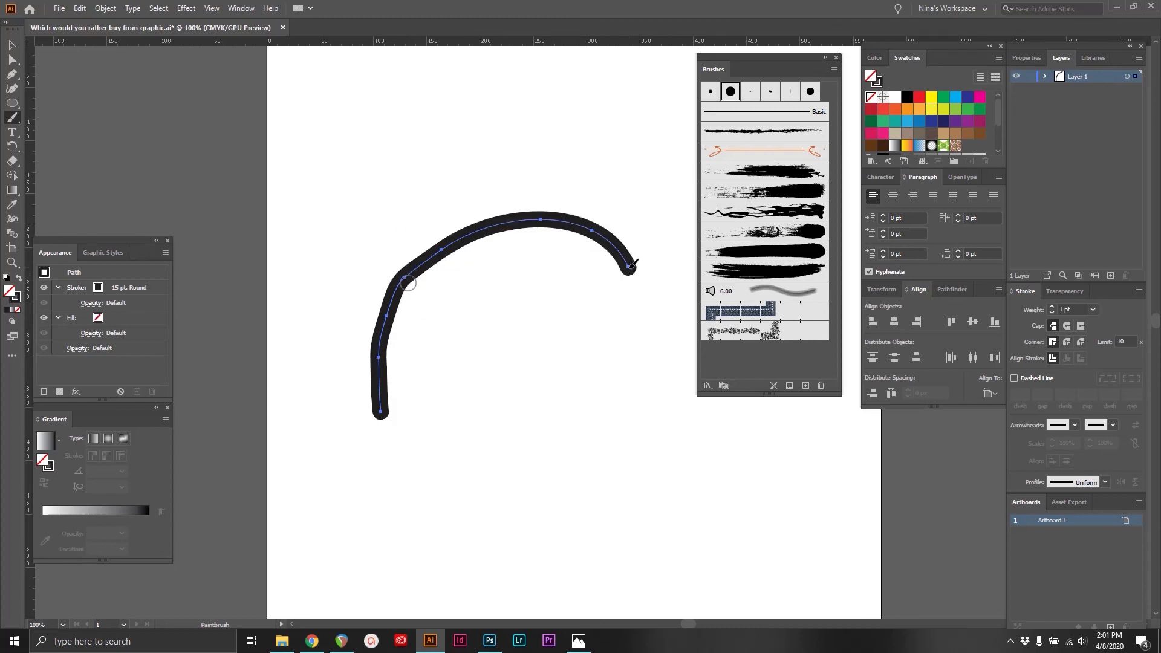
mouse_move(511, 220)
mouse_down()
mouse_move(584, 145)
mouse_move(511, 99)
mouse_up()
mouse_move(487, 221)
mouse_down()
mouse_move(461, 126)
mouse_move(363, 153)
mouse_up()
Paint a second curved stroke beside the first and accept the Paintbrush options with Keep Selected and Edit Selected Paths enabled
mouse_move(417, 420)
mouse_down()
mouse_move(563, 281)
mouse_move(573, 152)
mouse_up()
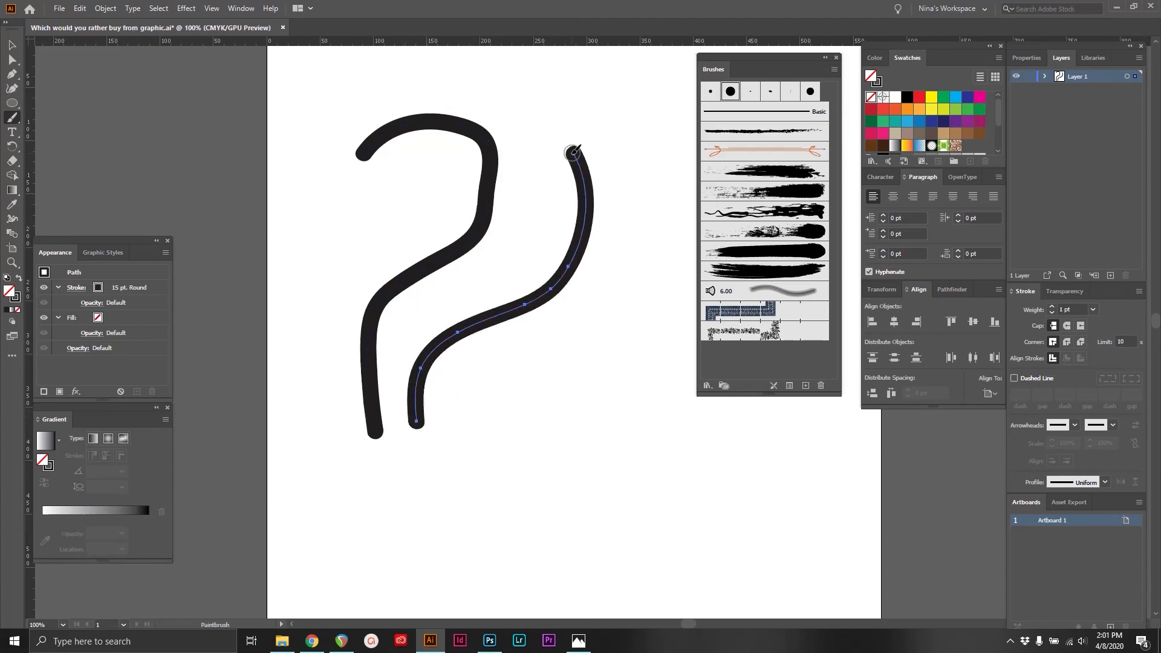
key(Return)
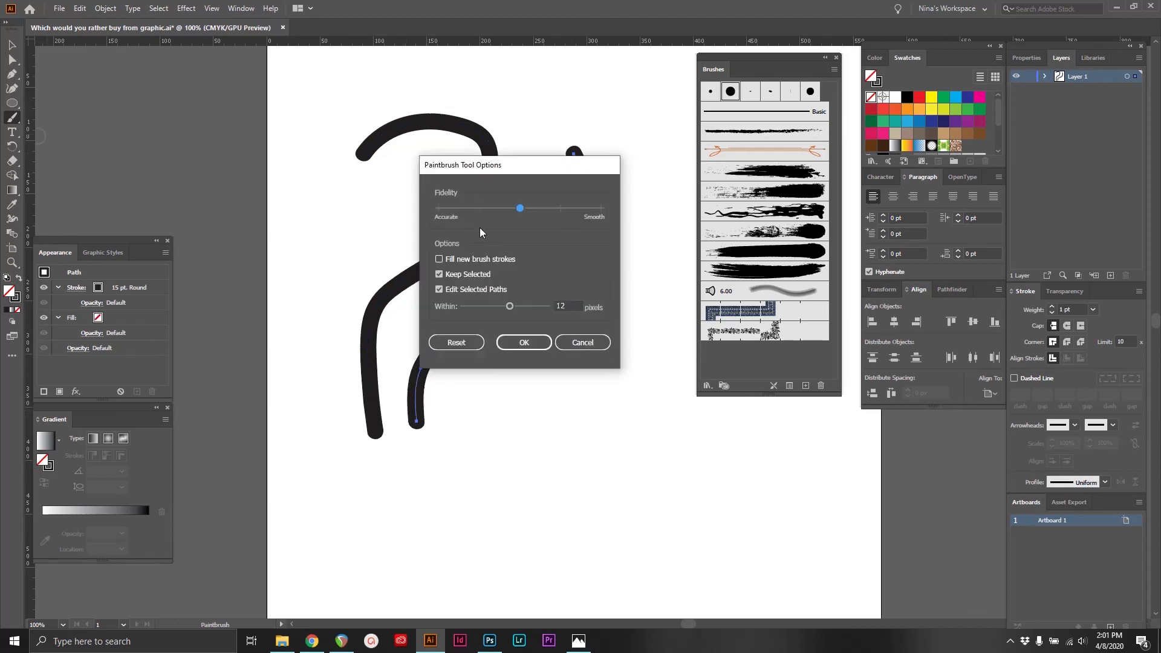
click(532, 341)
Paint a third curved stroke and redirect parts of the neighbouring strokes by painting from the selected paths
mouse_move(475, 441)
mouse_down()
mouse_move(477, 416)
mouse_move(624, 327)
mouse_move(630, 218)
mouse_up()
mouse_move(559, 224)
mouse_down()
mouse_move(591, 324)
mouse_move(559, 528)
mouse_up()
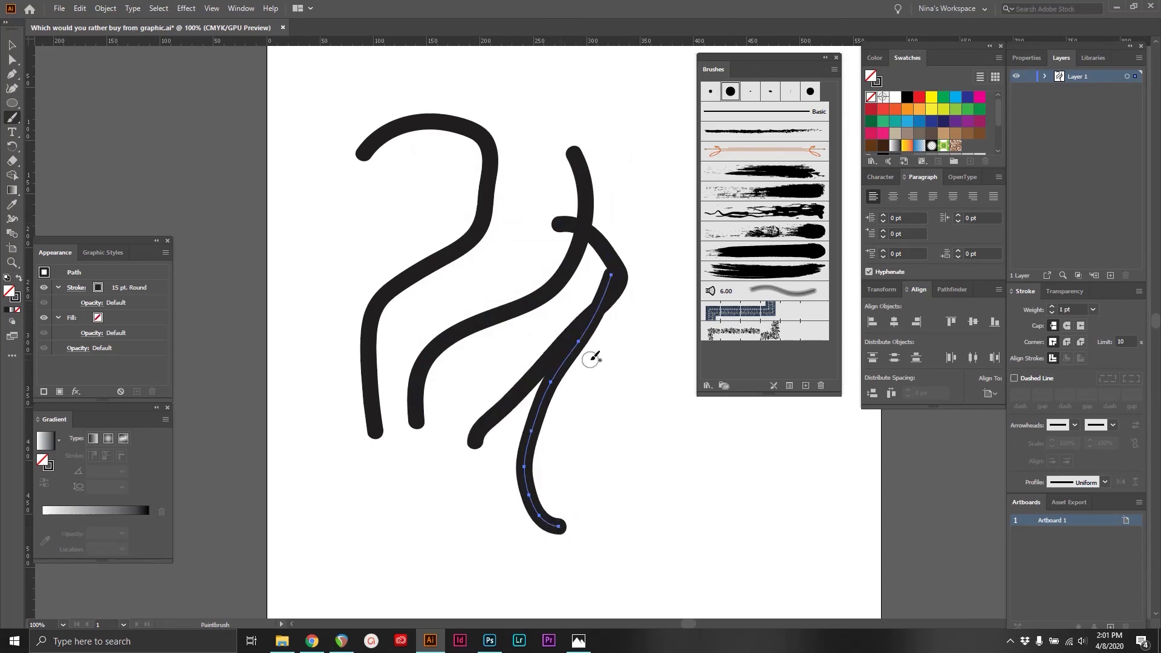
key(ctrl+z)
key(ctrl+shift+z)
key(ctrl+shift+z)
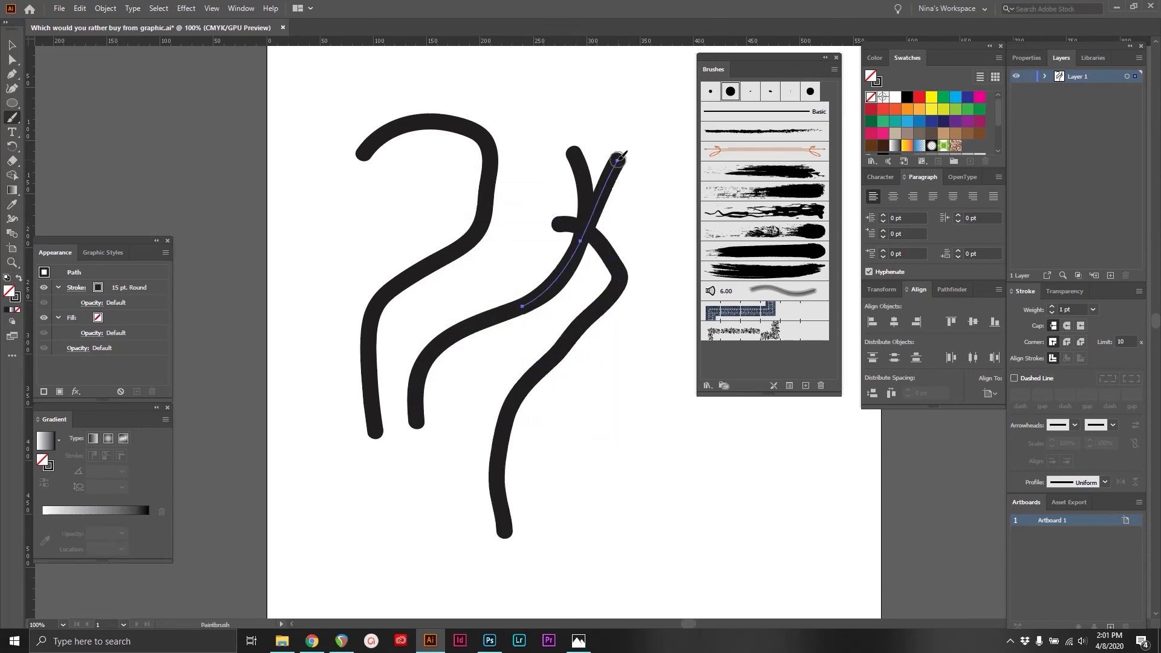
mouse_move(468, 249)
mouse_down()
mouse_move(339, 317)
mouse_move(291, 393)
mouse_up()
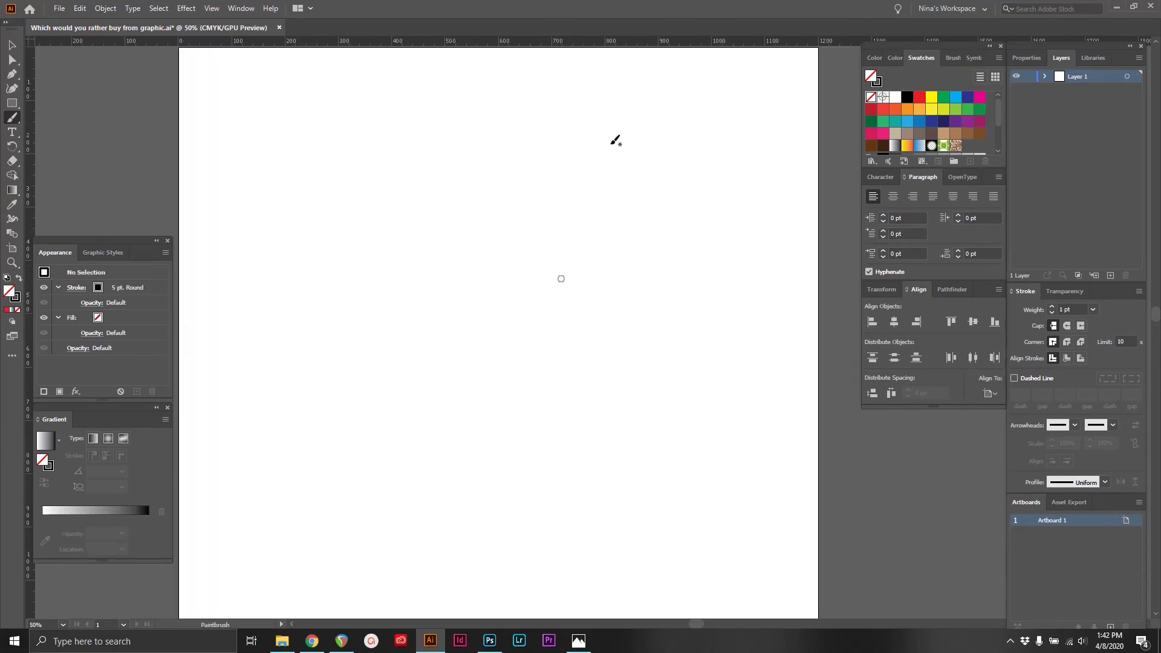
Detach the Brushes panel from its dock, float it over the artboard, and lengthen it to show every brush
click(950, 57)
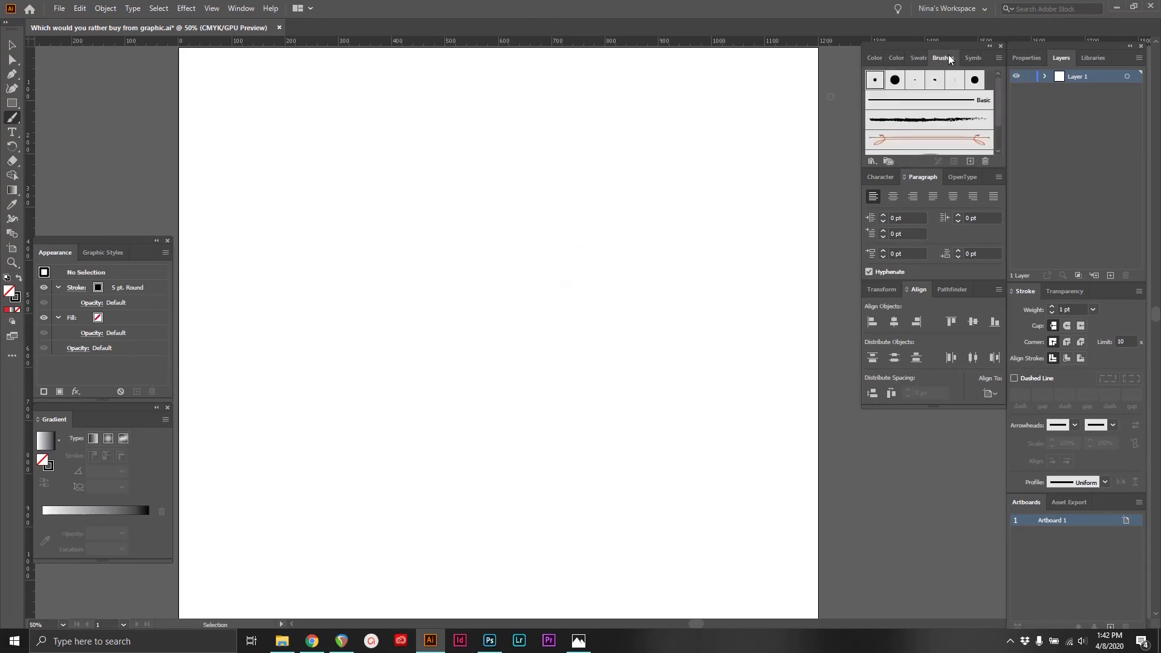
mouse_move(947, 57)
mouse_down()
mouse_move(746, 145)
mouse_move(688, 76)
mouse_move(718, 71)
mouse_up()
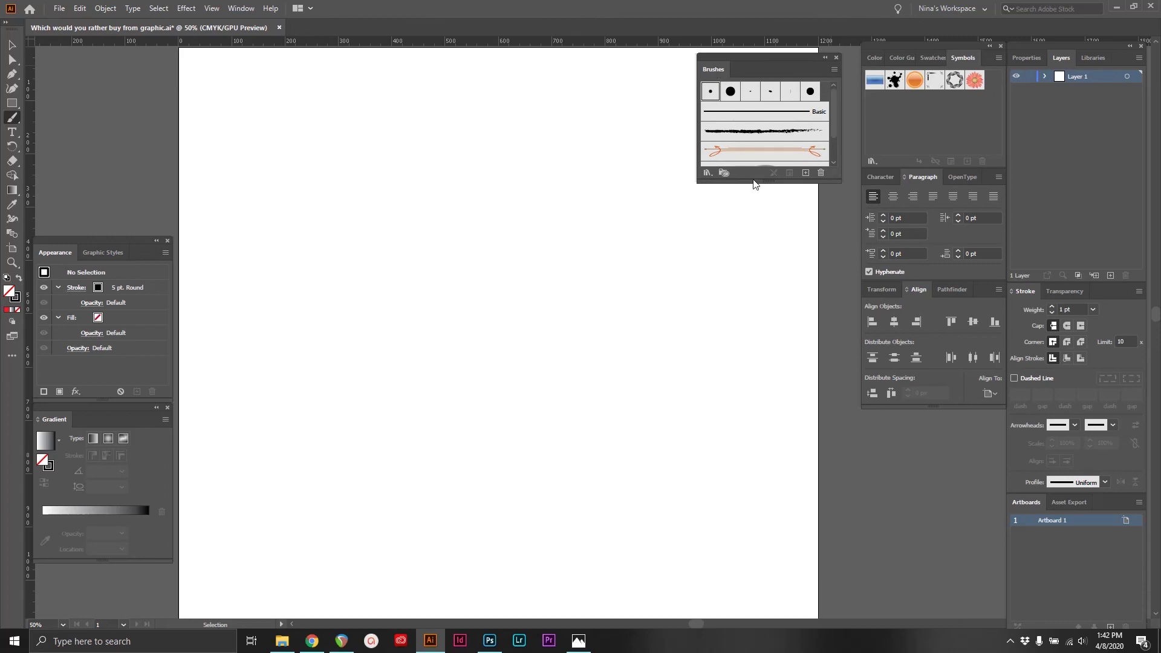
drag(754, 182, 756, 396)
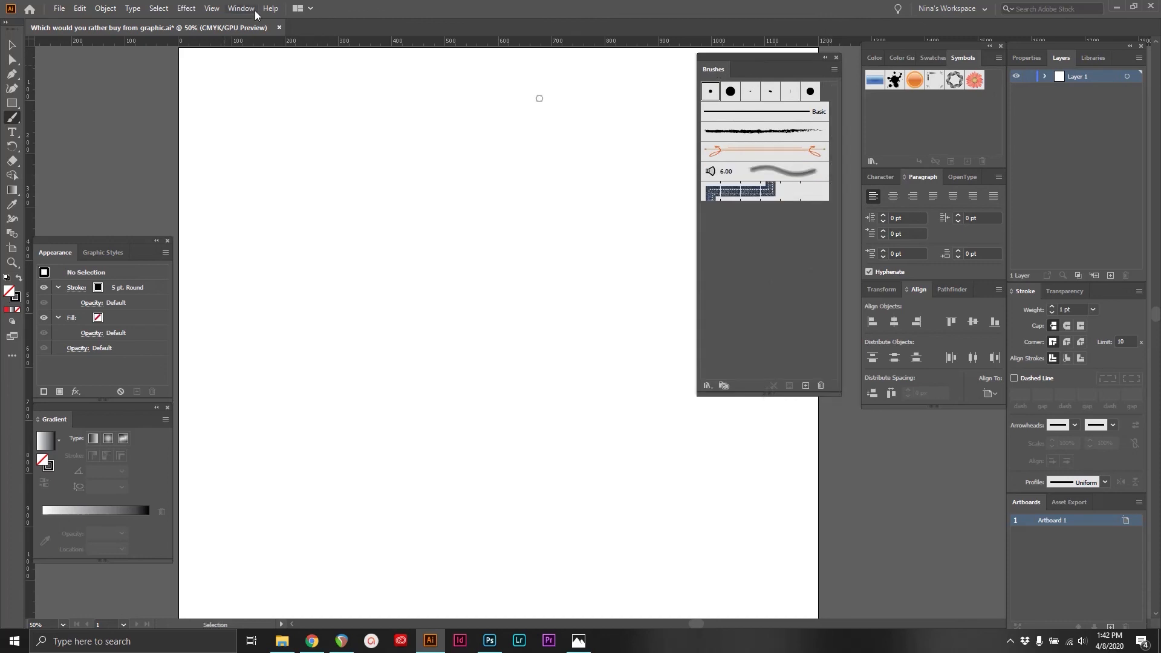
Hide the Brushes panel and show it again
click(240, 8)
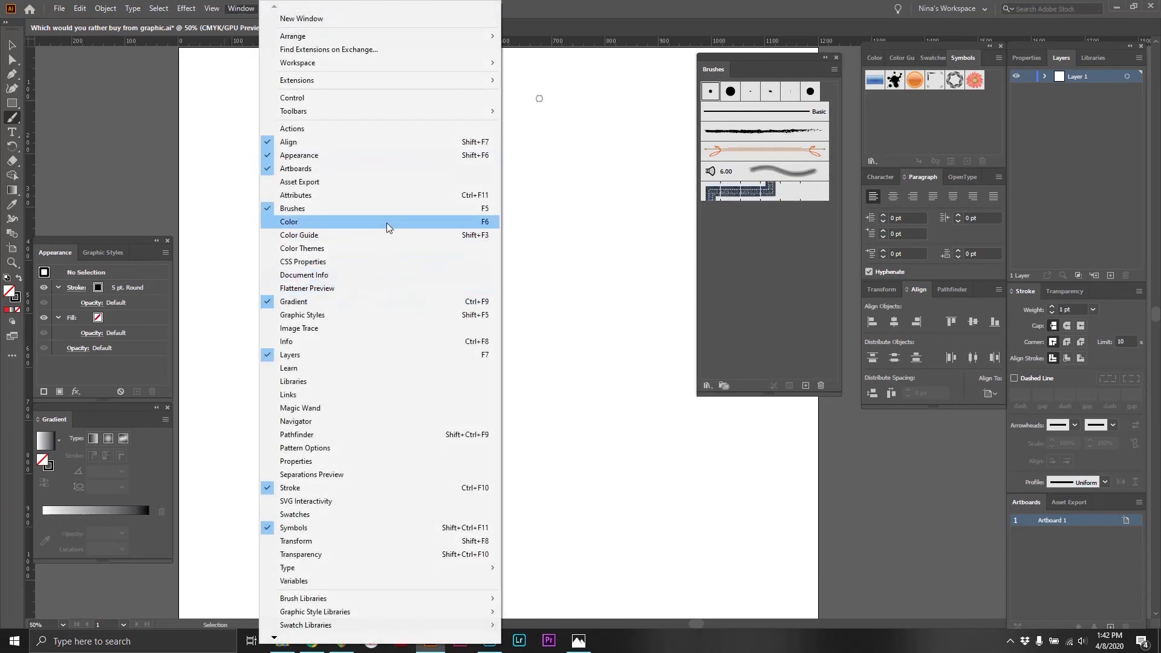
click(387, 206)
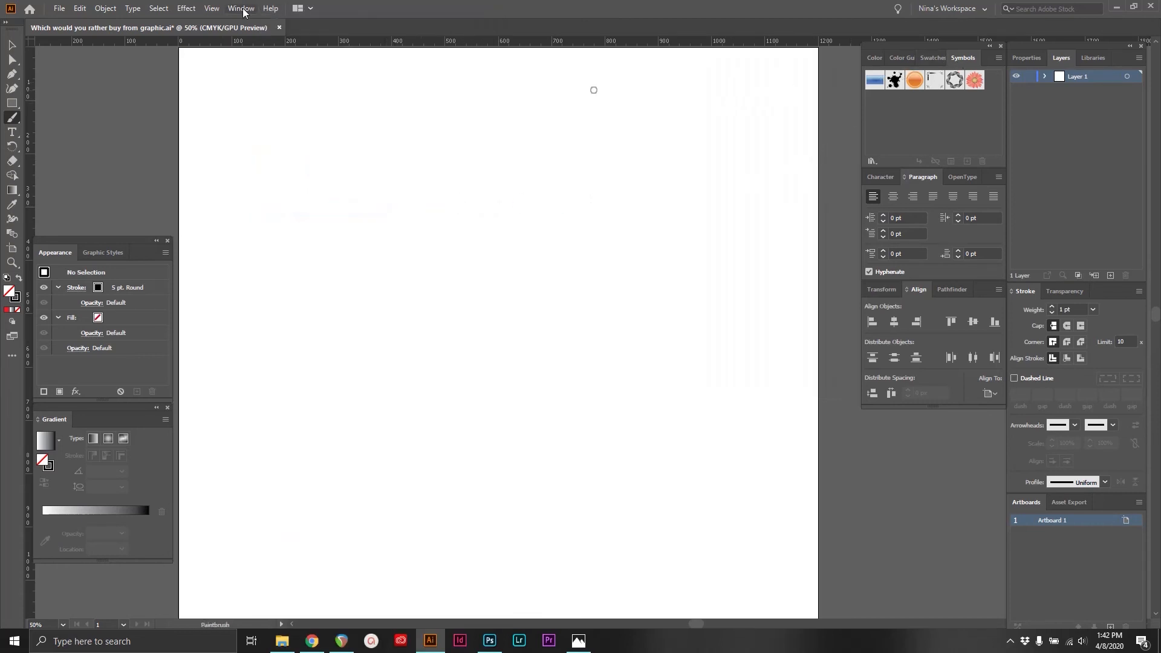
click(183, 9)
click(386, 207)
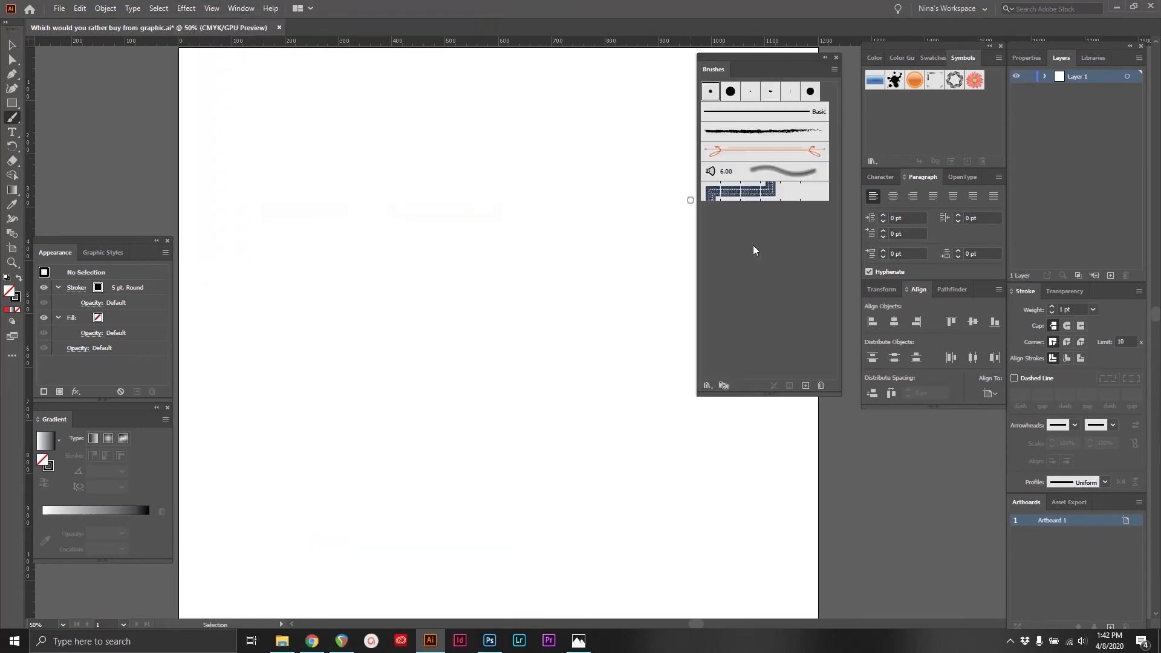
Paint a large curl on the artboard with the orange Divider brush and select the finished path
click(747, 152)
mouse_move(278, 292)
mouse_down()
mouse_move(431, 164)
mouse_move(402, 313)
mouse_up()
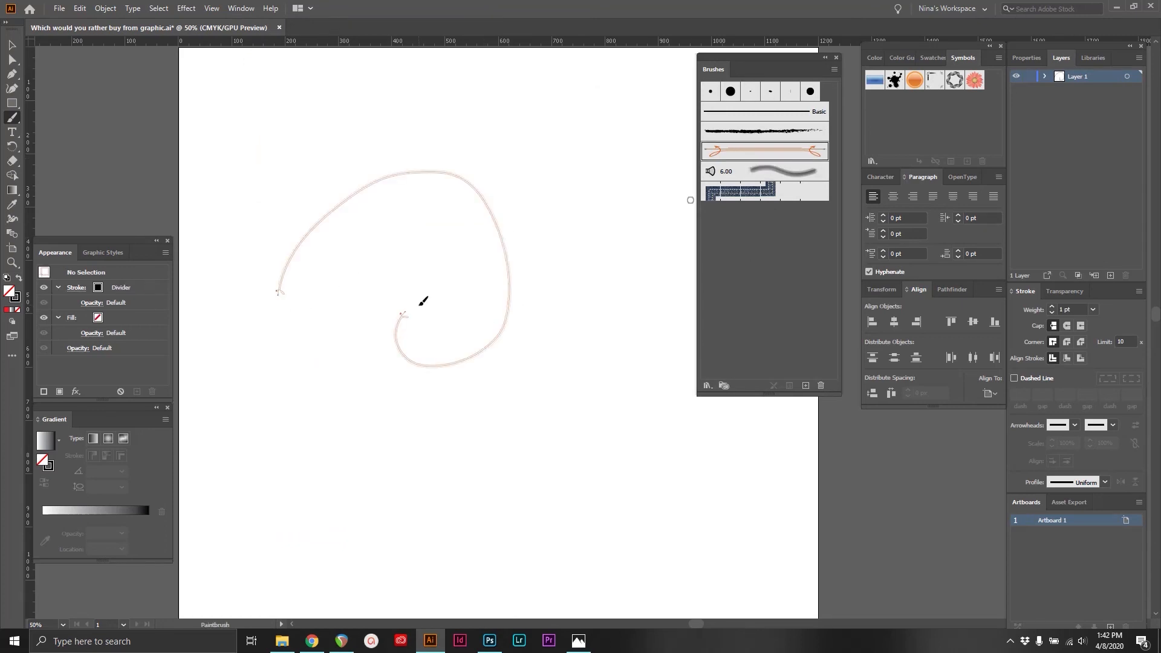
click(13, 46)
drag(240, 159, 548, 367)
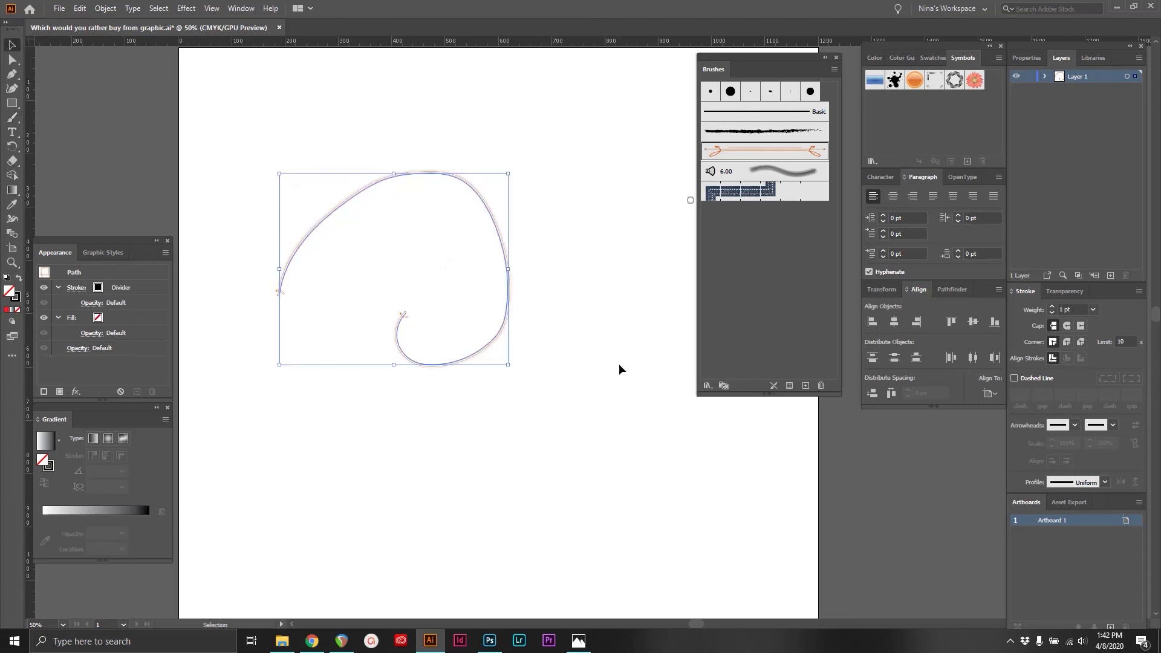
Increase the Divider curl's stroke weight to 6 pt and delete the curl from the artboard
click(1051, 309)
click(1052, 308)
click(1051, 309)
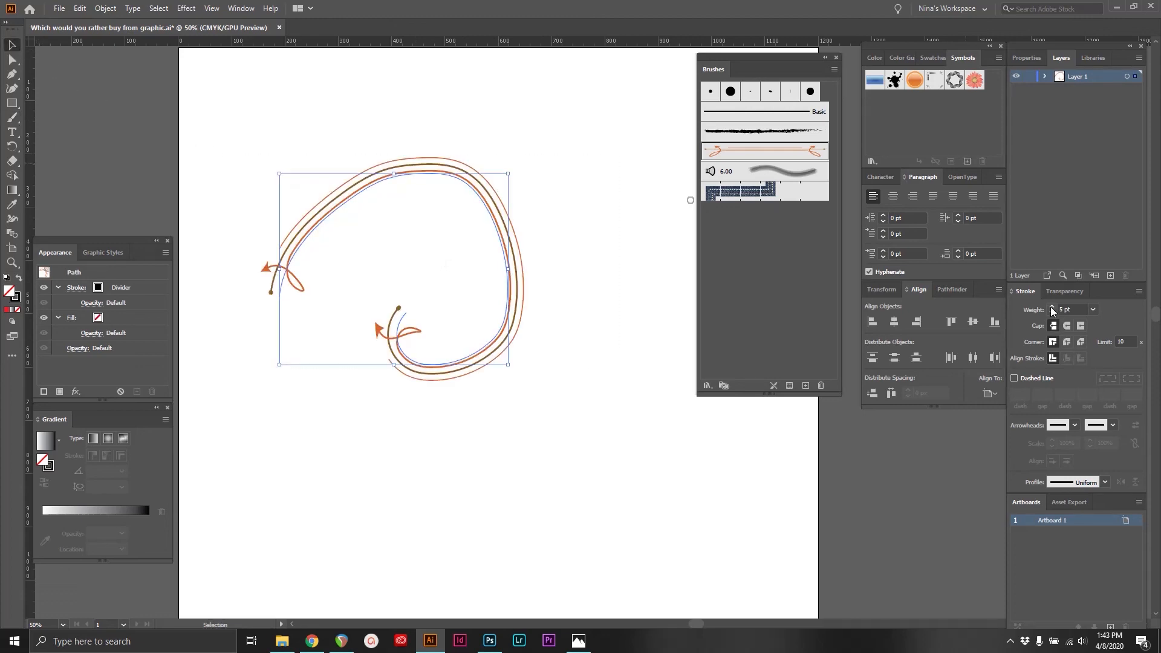
click(1051, 309)
click(1052, 309)
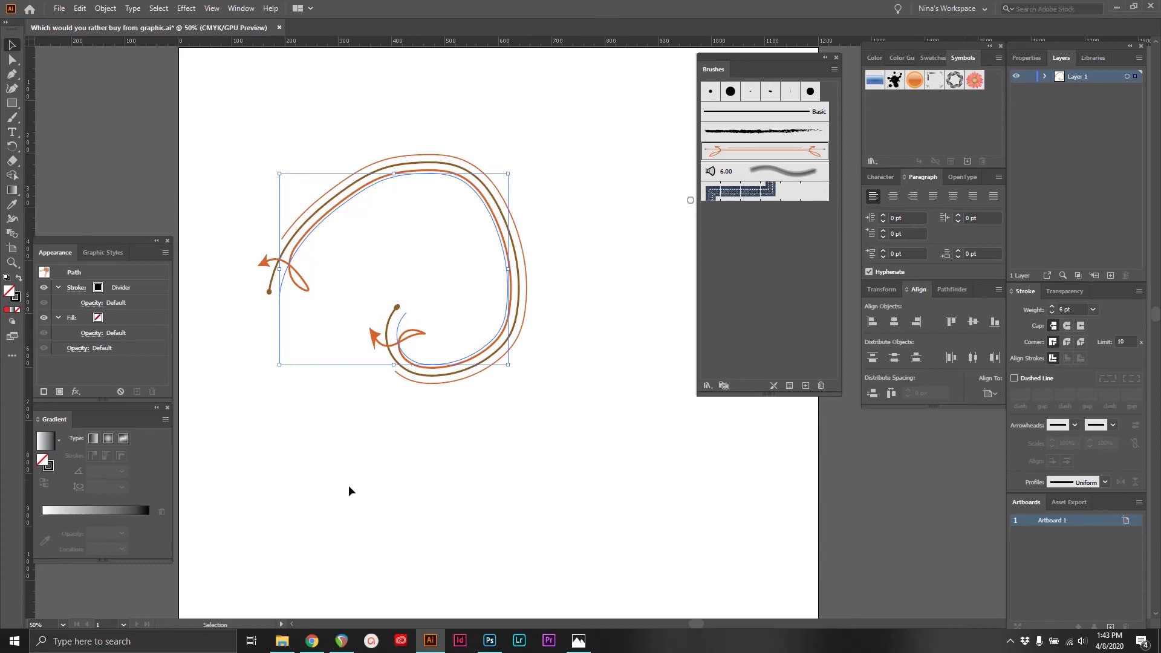
key(Delete)
Open the Grunge brushes vector pack library and lengthen its panel to show every brush
click(834, 69)
click(822, 69)
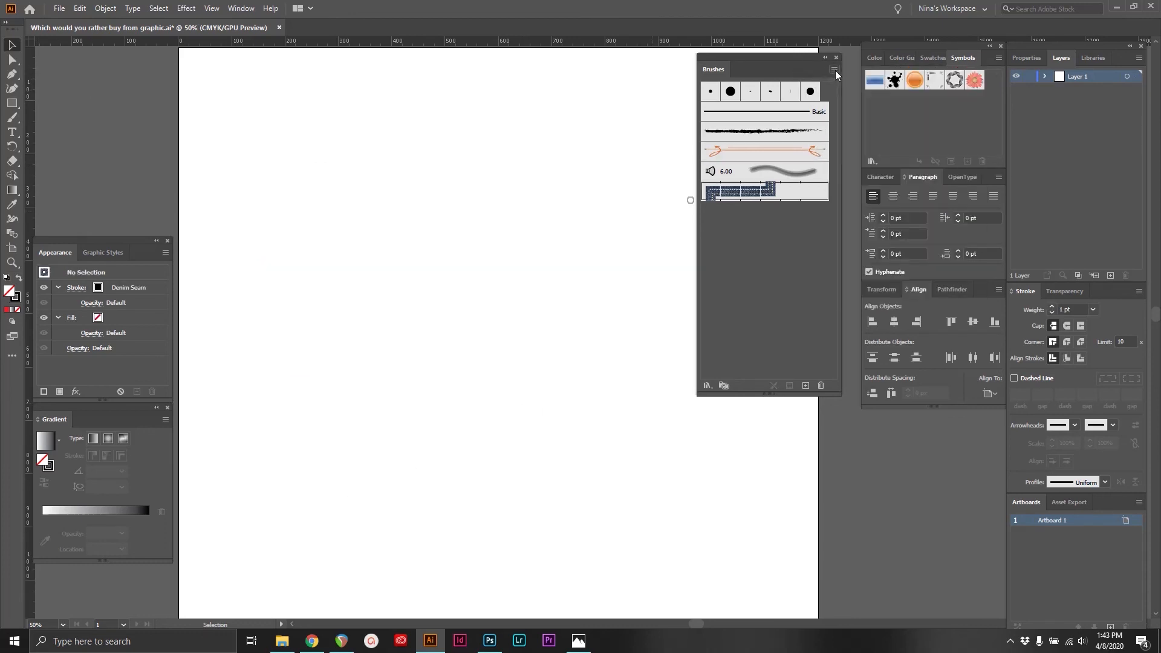
click(834, 71)
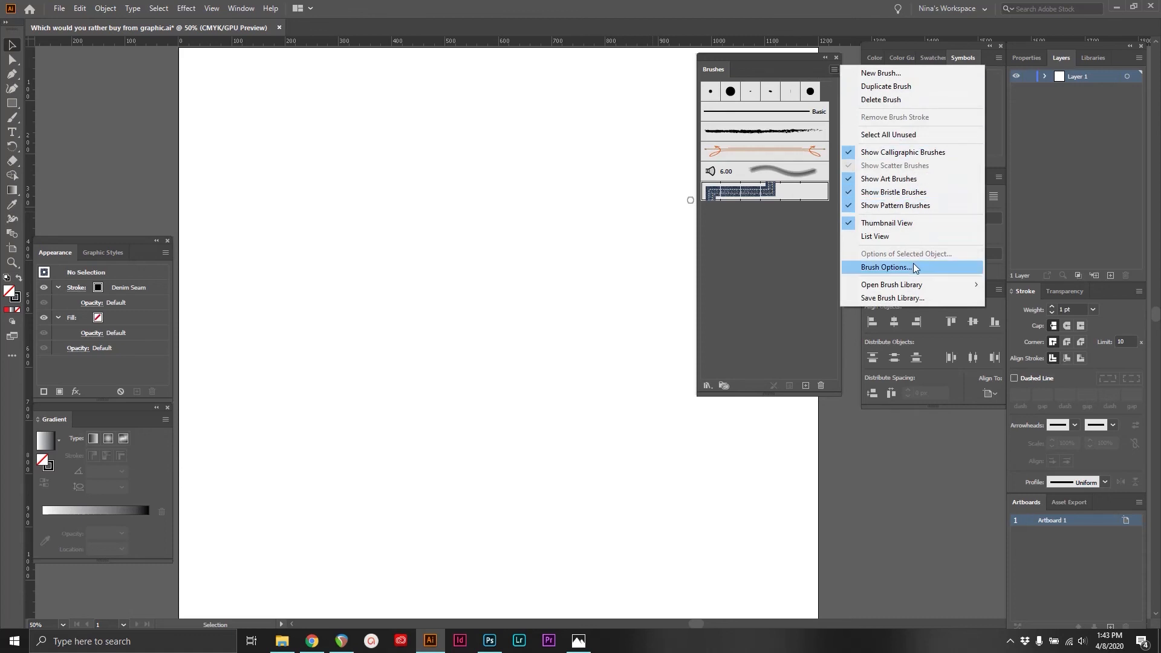
mouse_move(913, 285)
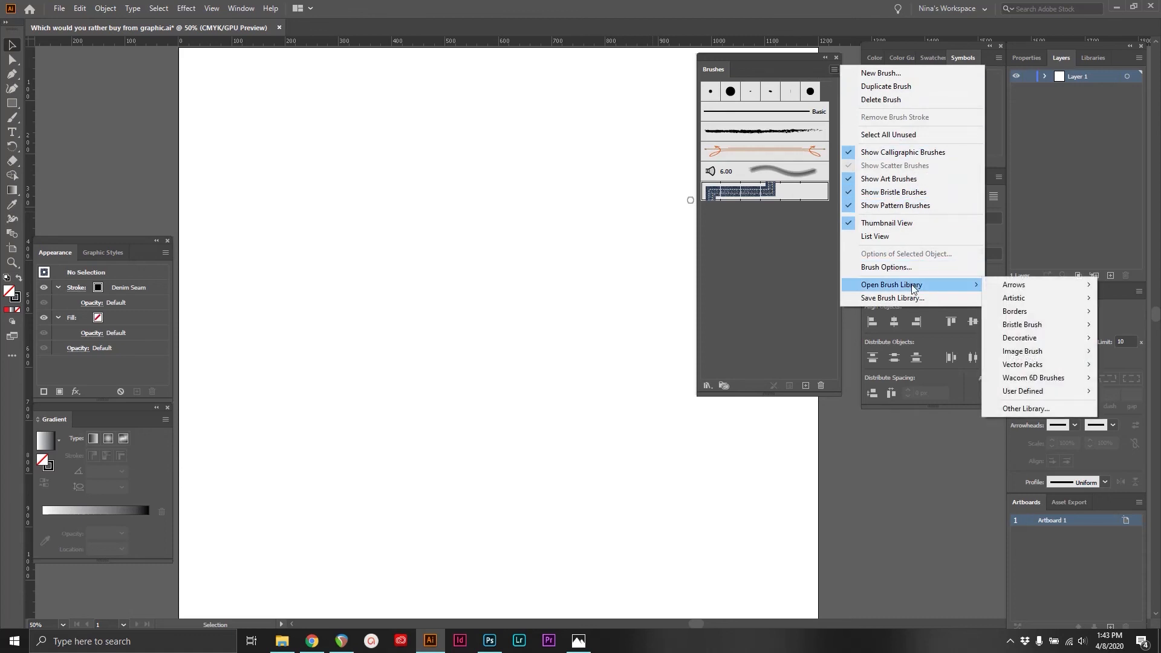
mouse_move(1020, 286)
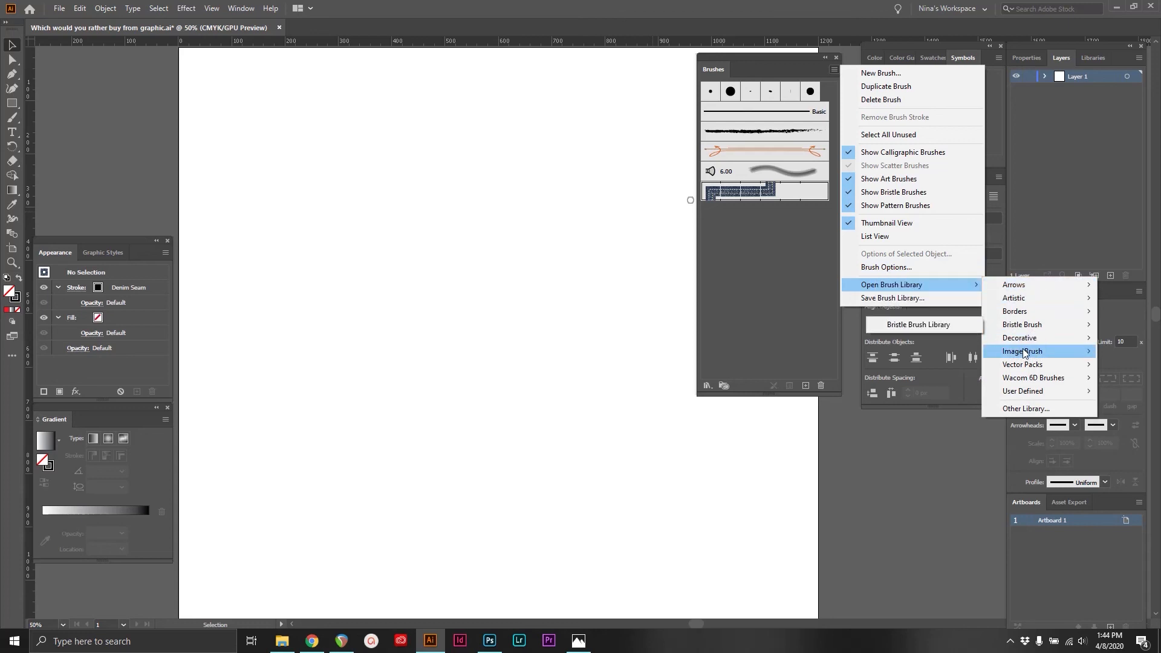
mouse_move(1034, 366)
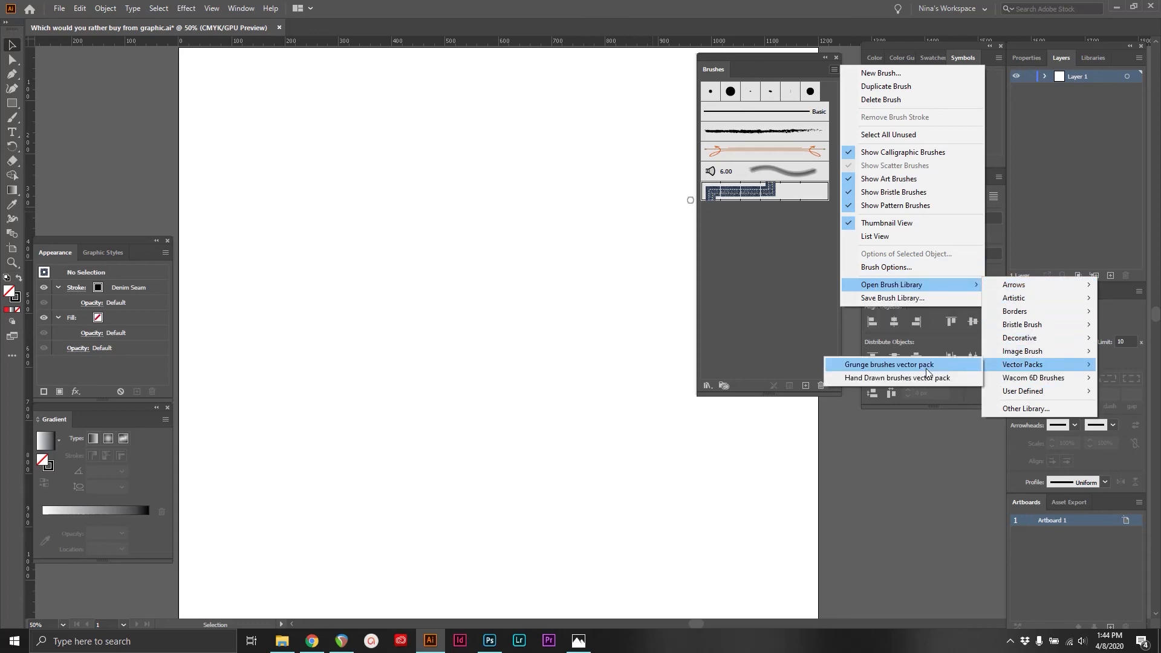
click(926, 368)
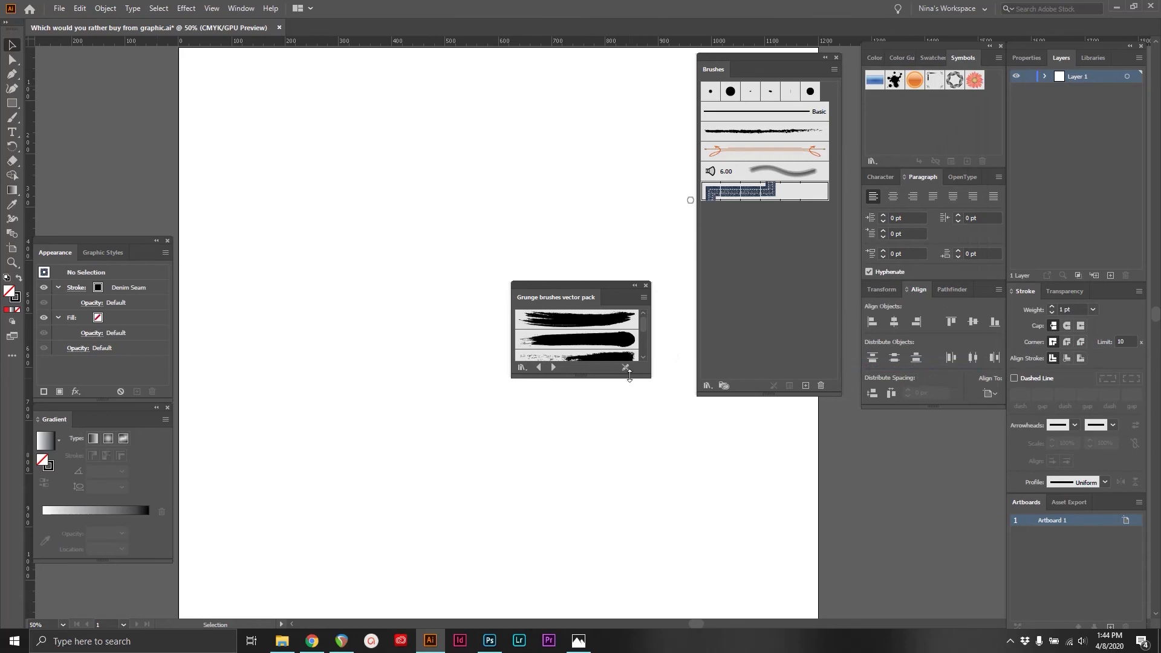
drag(629, 376, 627, 541)
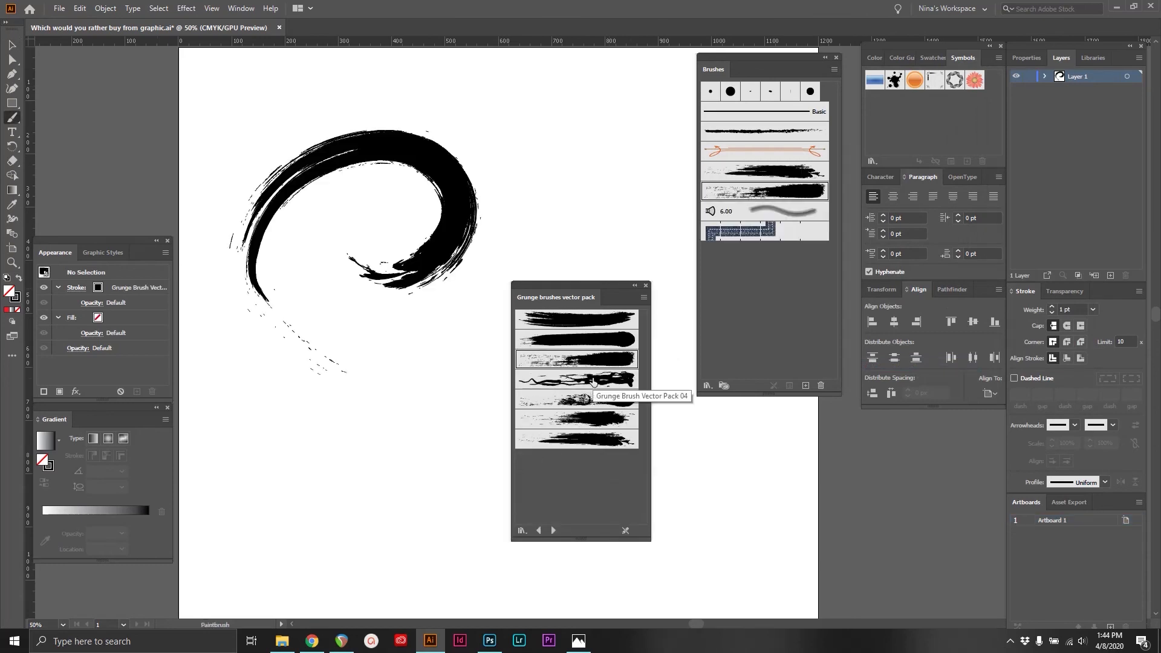
Paint a small curl beside the large one with Grunge Brush Vector Pack 04, and restyle the large curl with other grunge brushes
click(594, 379)
mouse_move(567, 185)
mouse_down()
mouse_move(527, 118)
mouse_move(515, 131)
mouse_up()
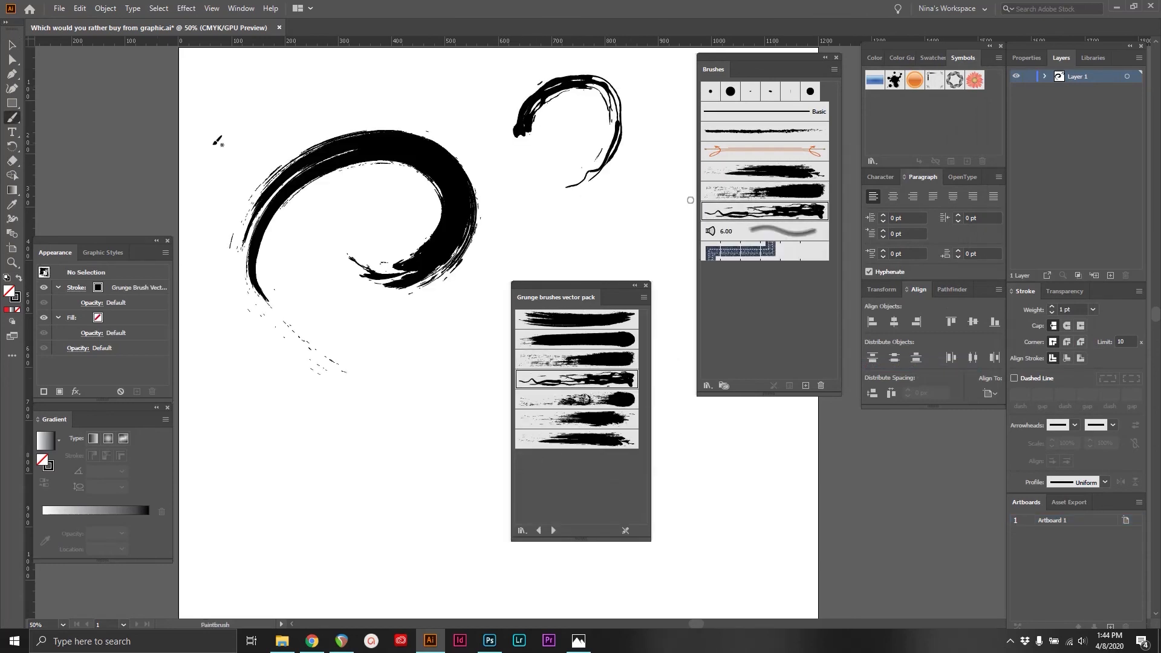
click(12, 45)
click(285, 170)
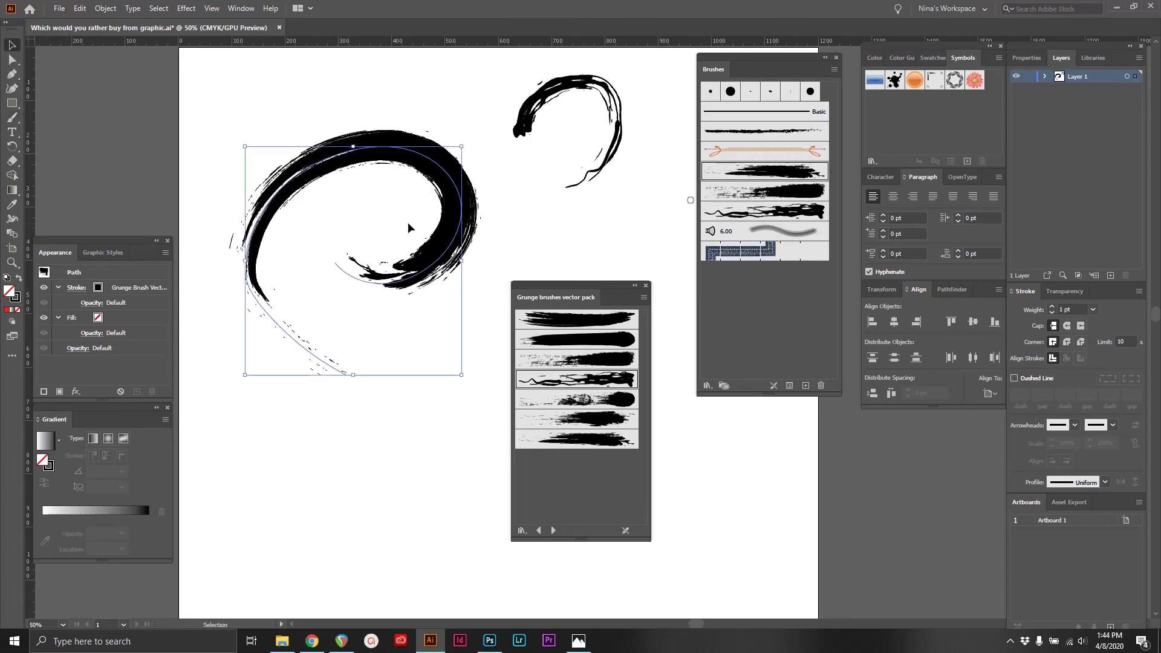
click(595, 399)
click(596, 344)
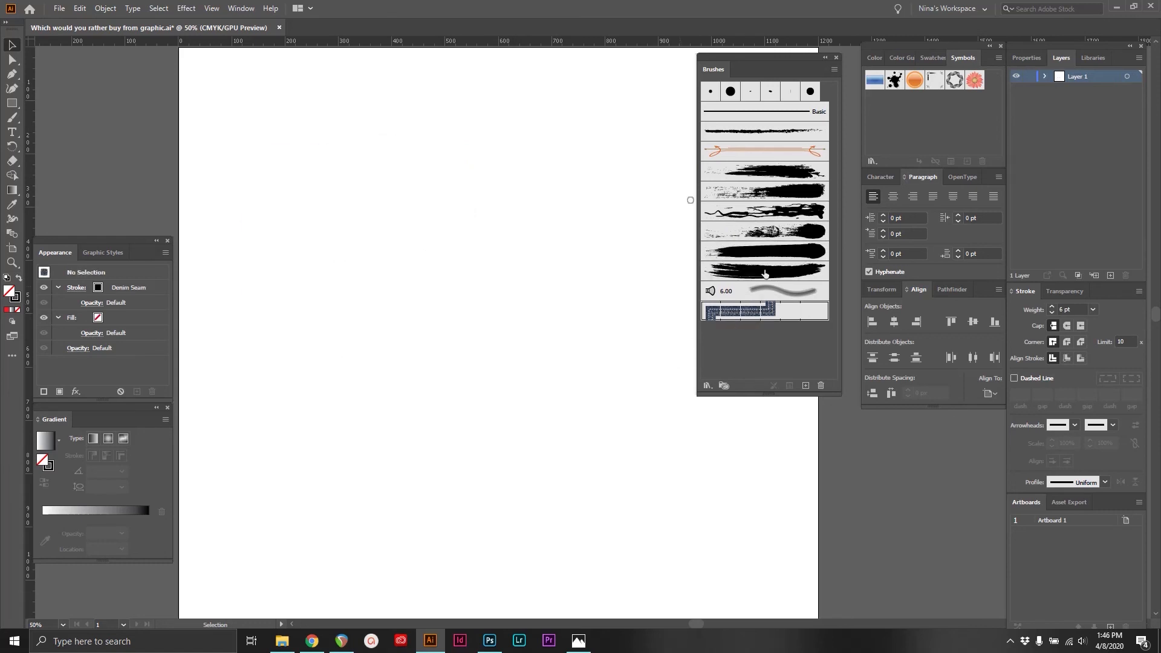
Paint a large curl on the empty artboard with the solid, round-ended grunge brush
click(777, 260)
click(13, 117)
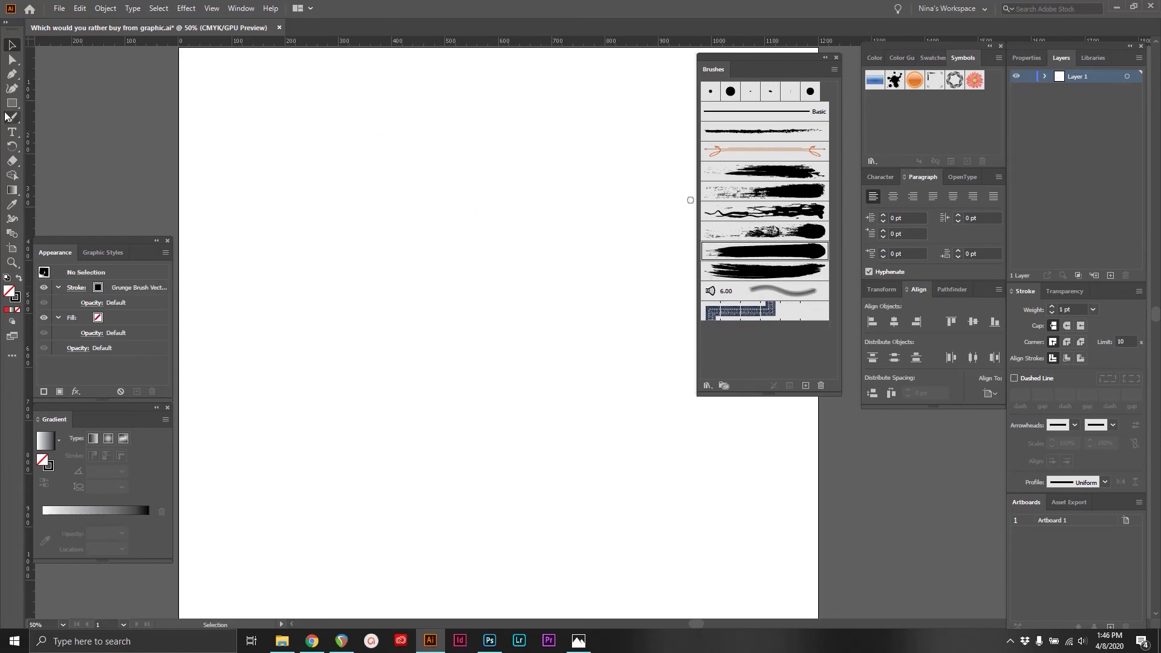
mouse_move(346, 333)
mouse_down()
mouse_move(336, 311)
mouse_move(399, 174)
mouse_up()
drag(411, 256, 412, 254)
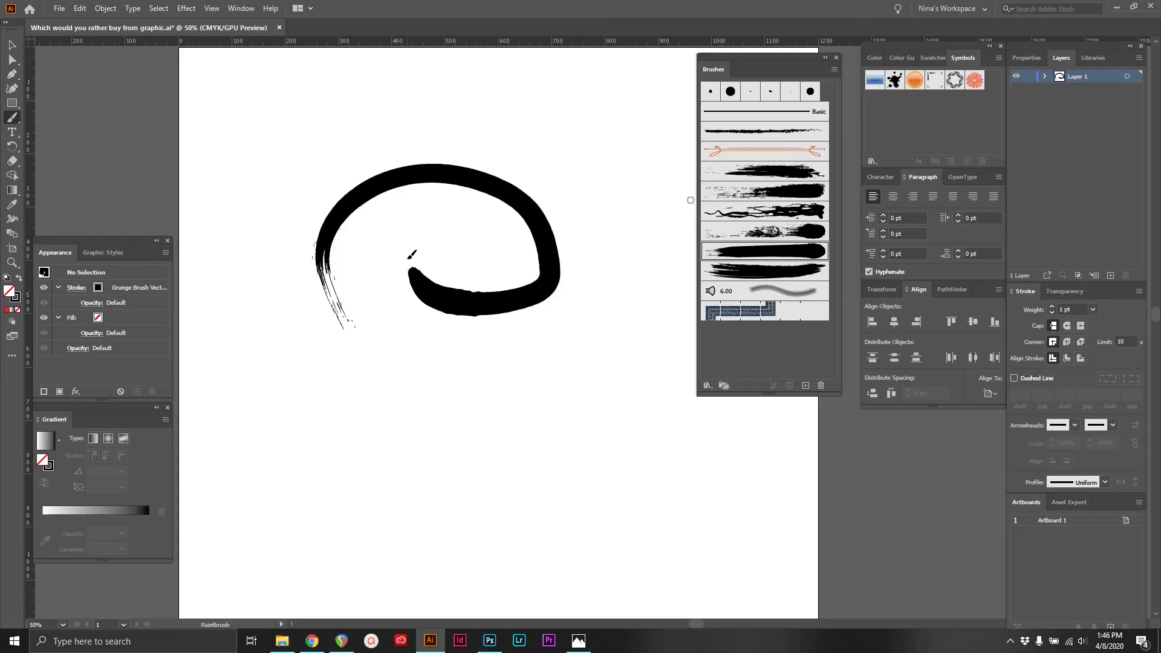
Paint a long, nearly horizontal stroke below the curl with the Denim Seam brush and set its weight to 6 pt
click(741, 312)
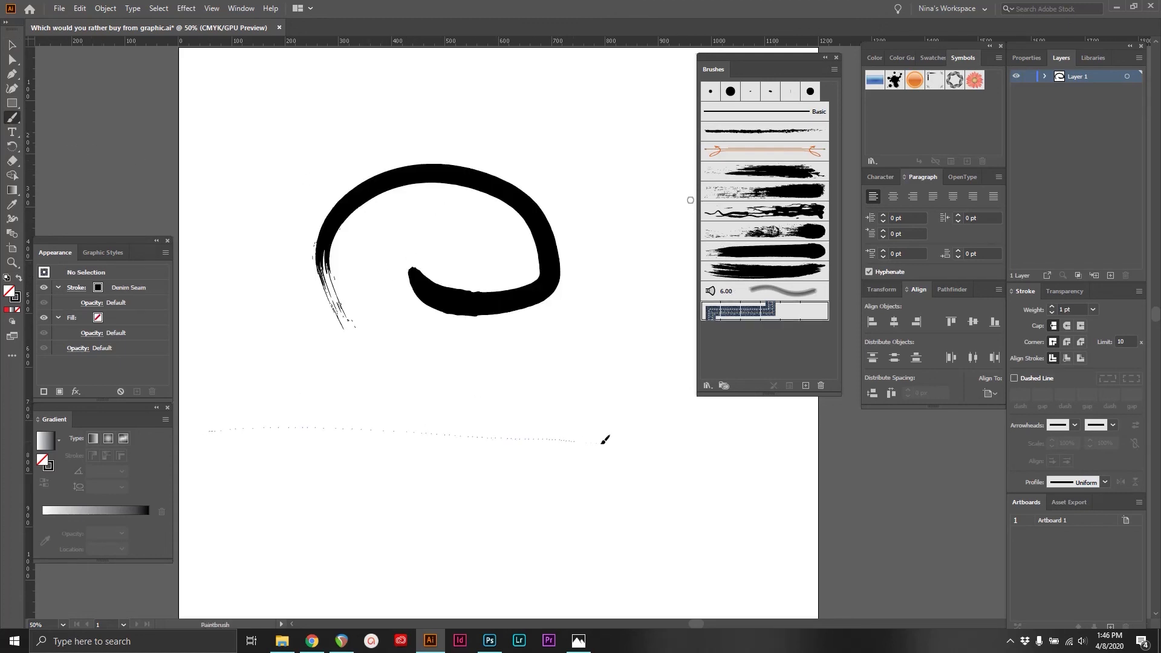
drag(573, 441, 678, 462)
click(12, 45)
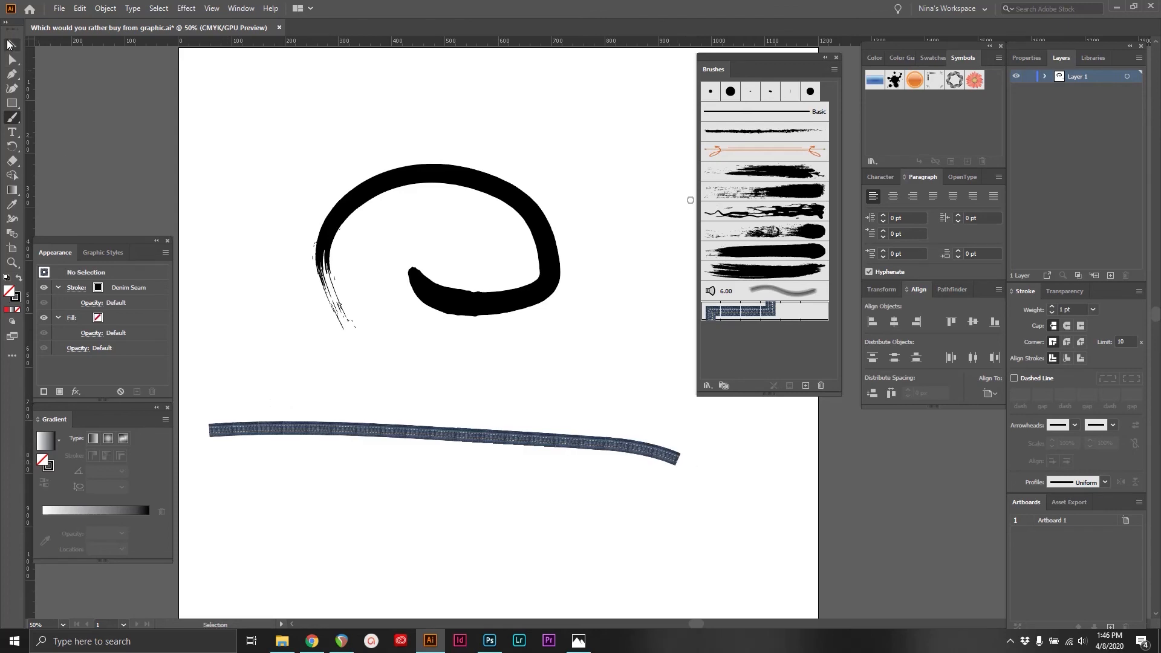
click(303, 429)
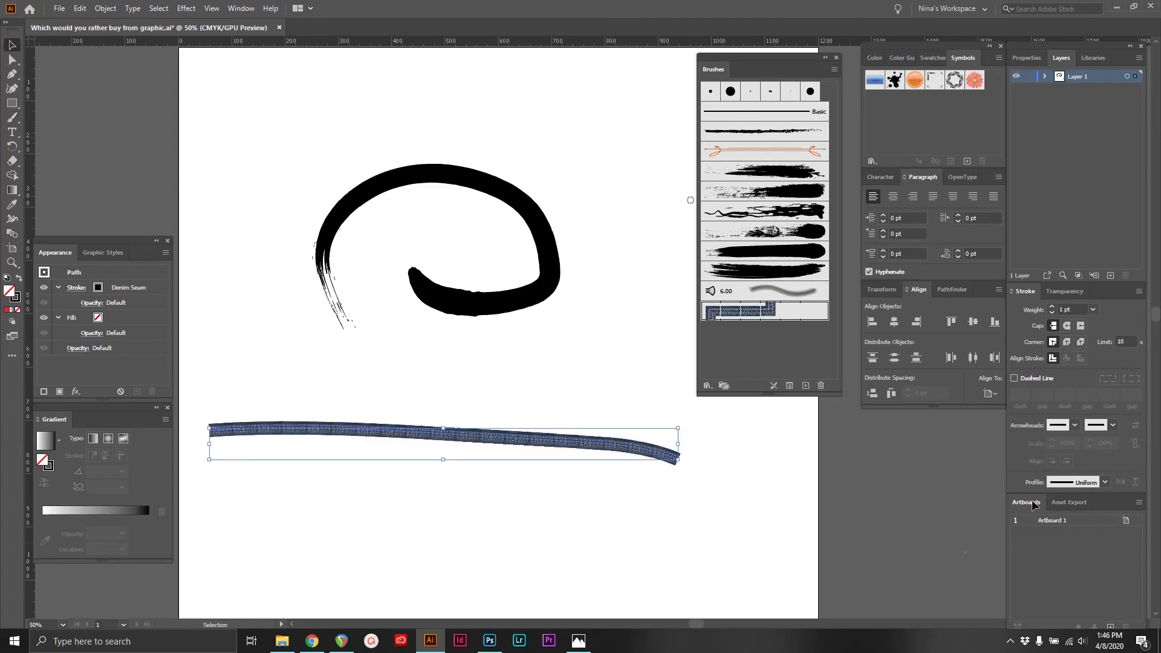
click(1052, 308)
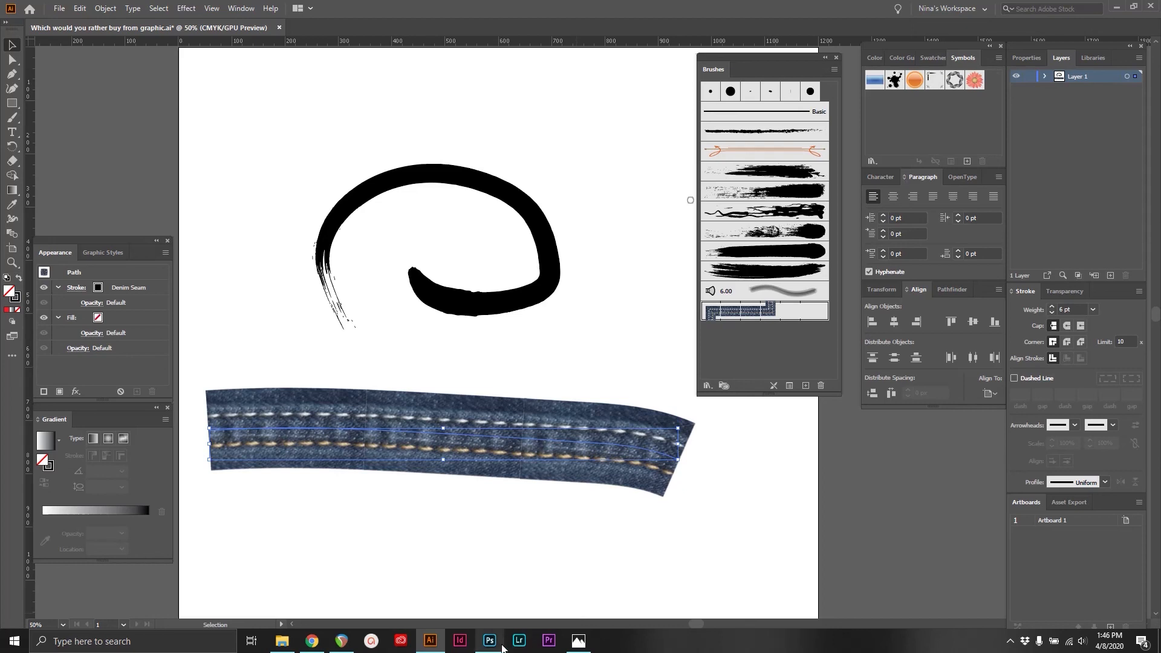
Delete the grunge curl and the denim stroke to clear the artboard
click(420, 359)
drag(326, 176, 673, 365)
key(Delete)
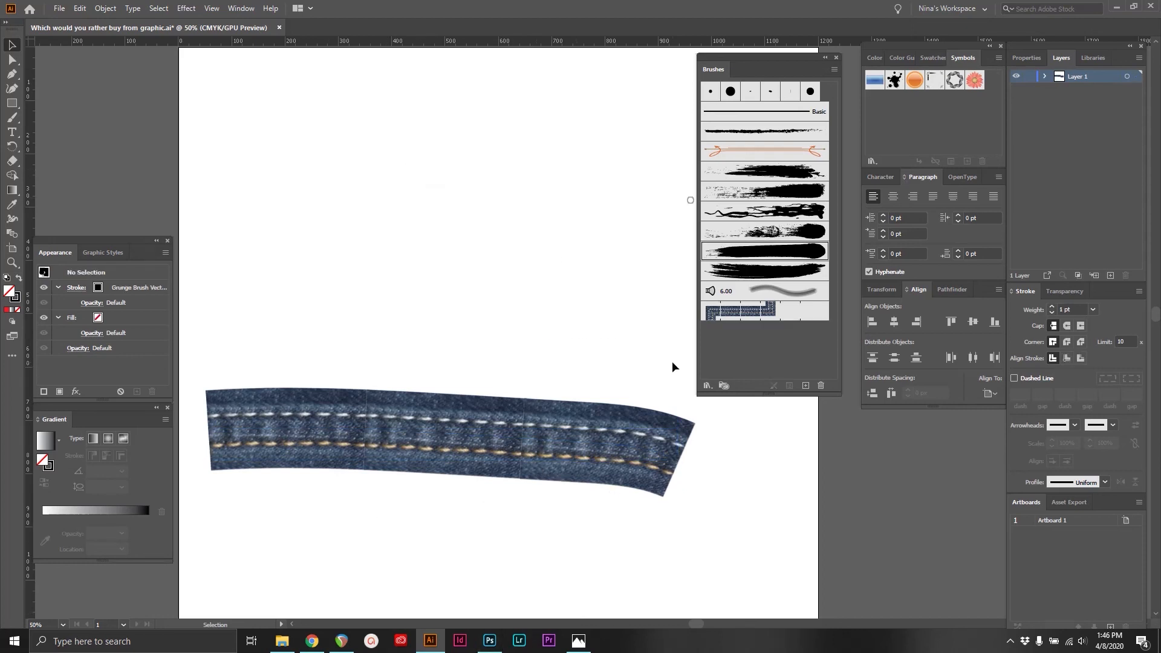
mouse_move(310, 329)
mouse_down()
mouse_move(420, 414)
mouse_move(648, 524)
mouse_up()
key(Delete)
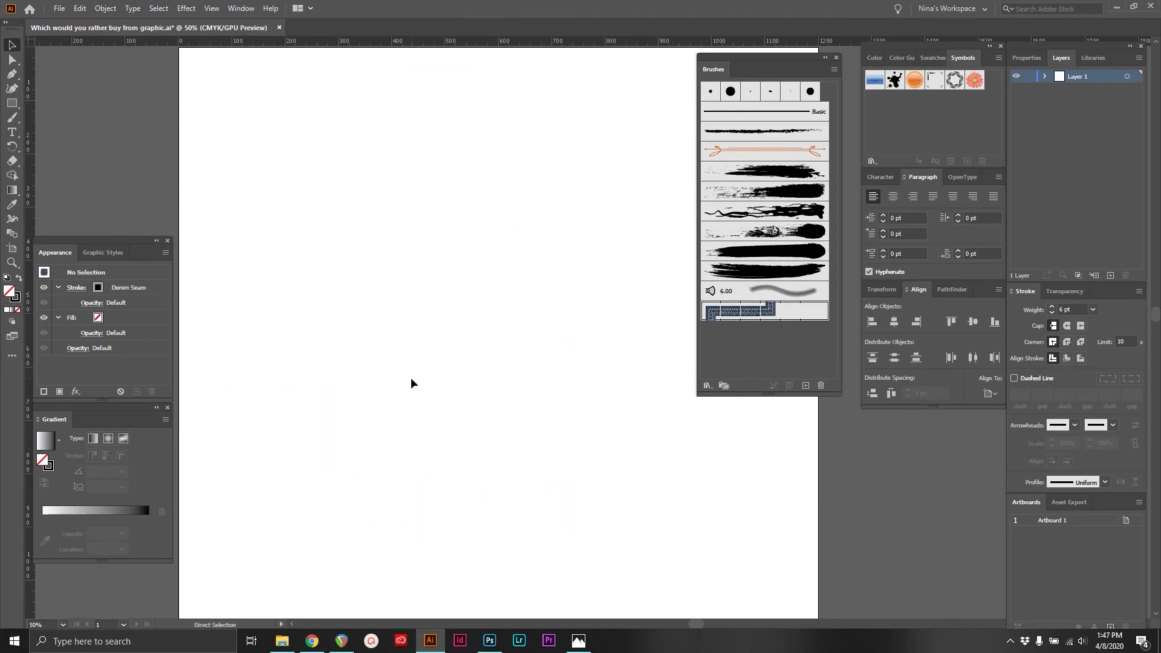
Paste the floral artwork onto the artboard and rotate the whole strip to lie horizontally
key(ctrl+v)
drag(347, 331, 532, 320)
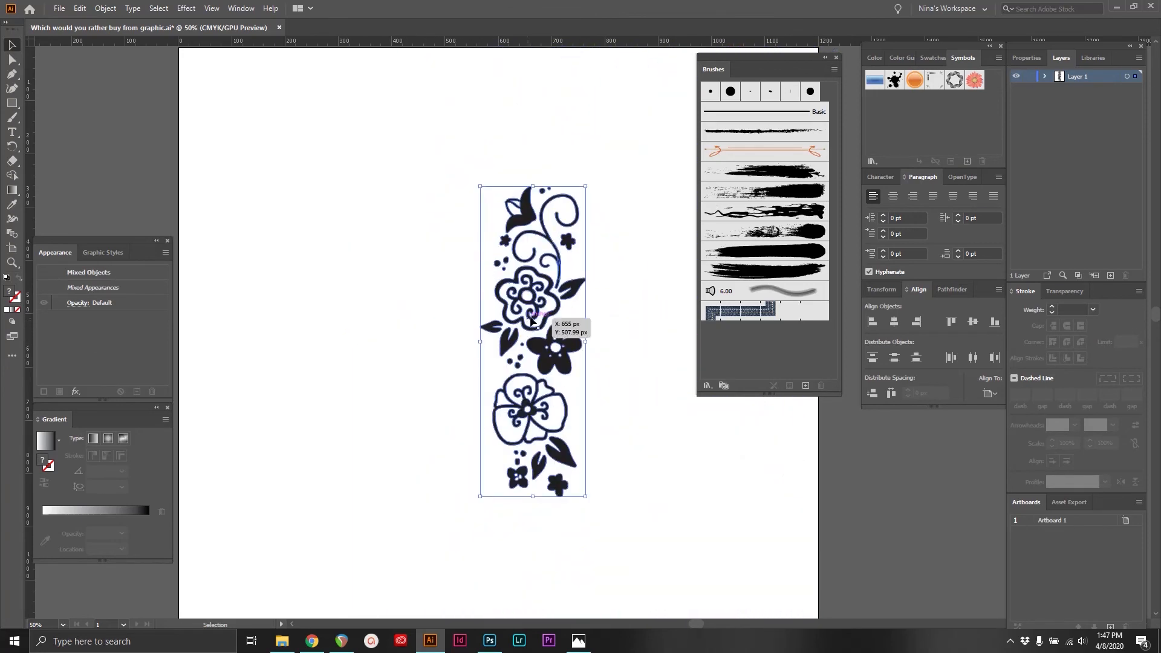
key(ctrl+z)
click(516, 333)
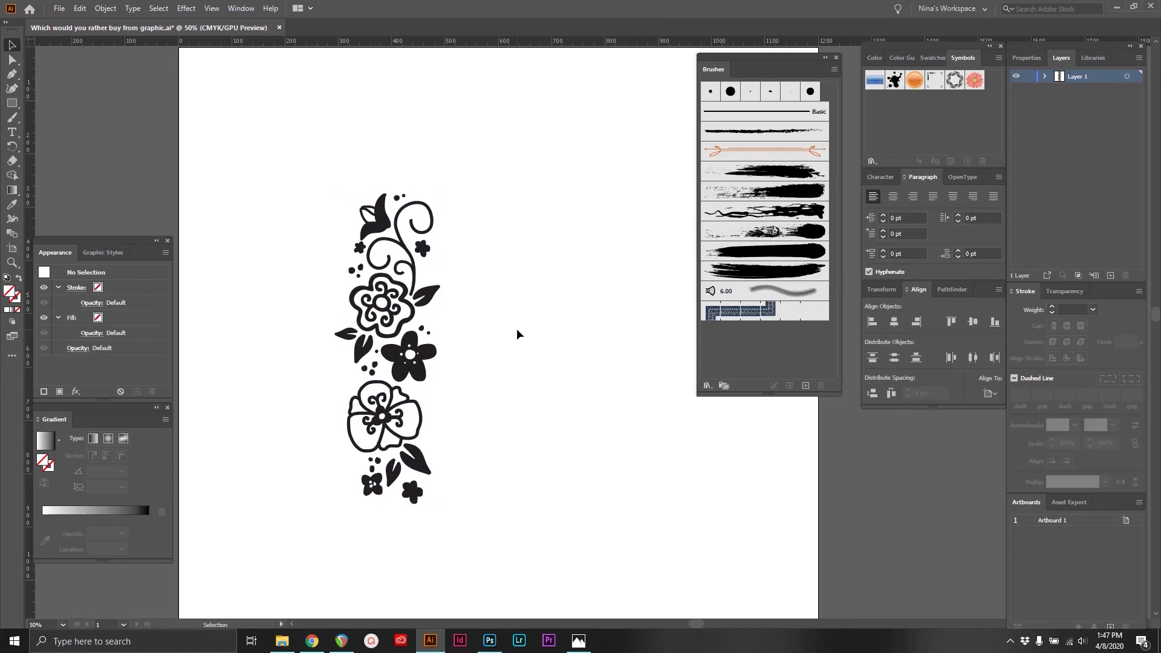
drag(462, 151, 344, 514)
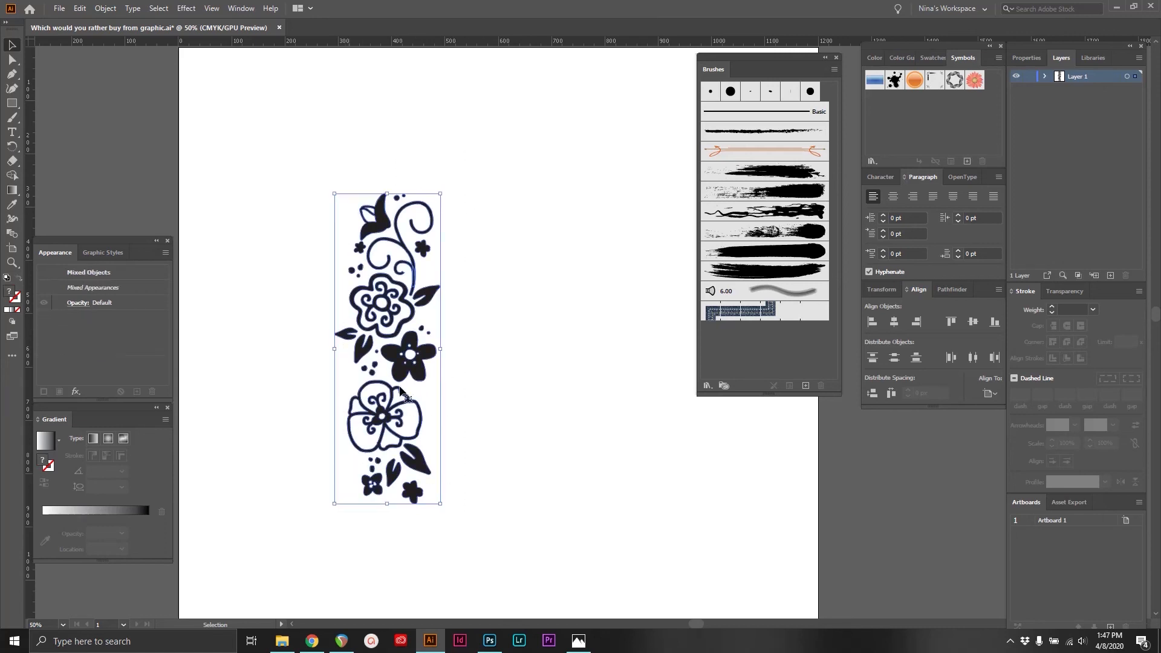
drag(435, 186, 562, 393)
Create a pattern brush from the floral strip with fixed 100% scale, 0% spacing and Stretch to fit, checking the outer corner tile choices
drag(530, 357, 813, 225)
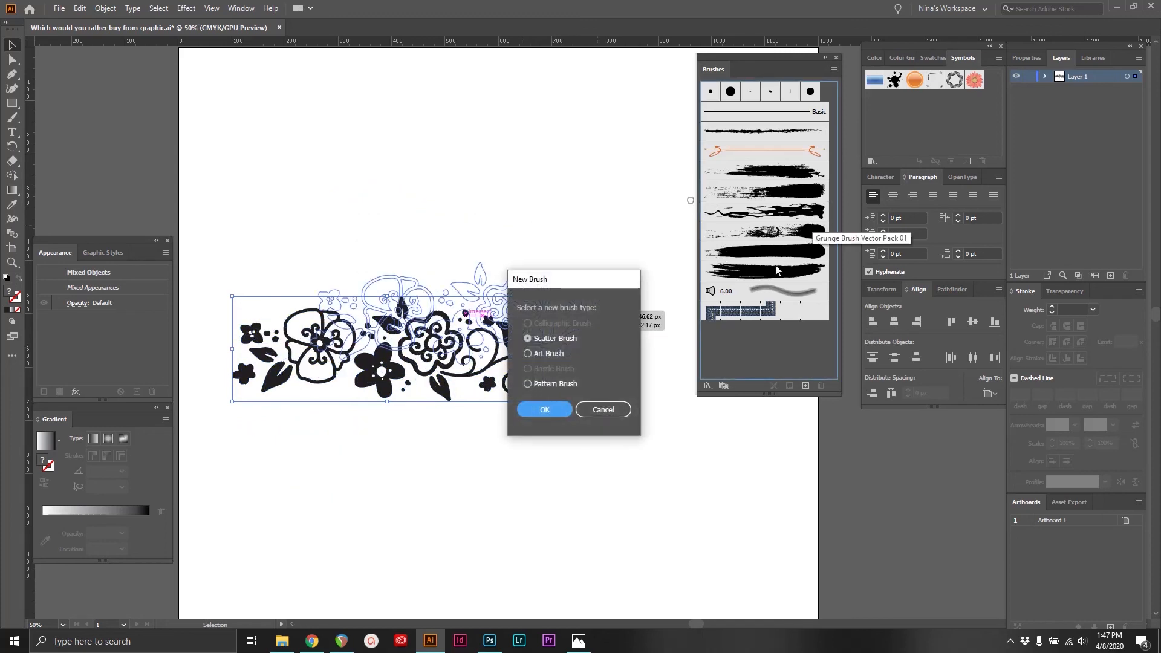
click(528, 383)
click(543, 411)
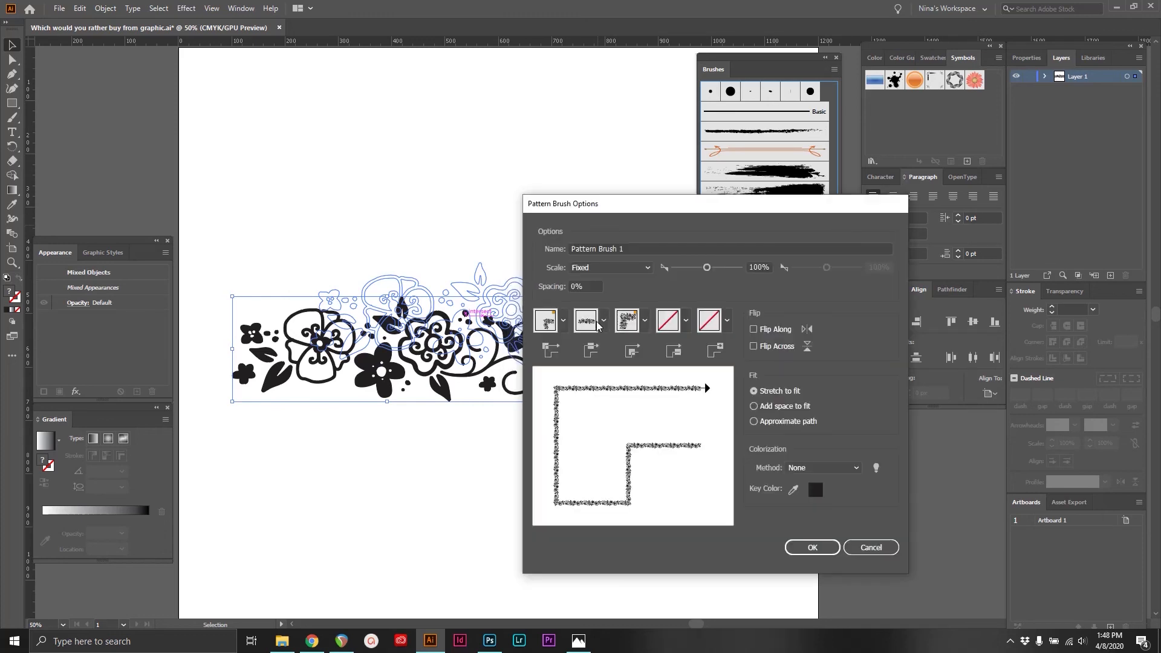
click(562, 321)
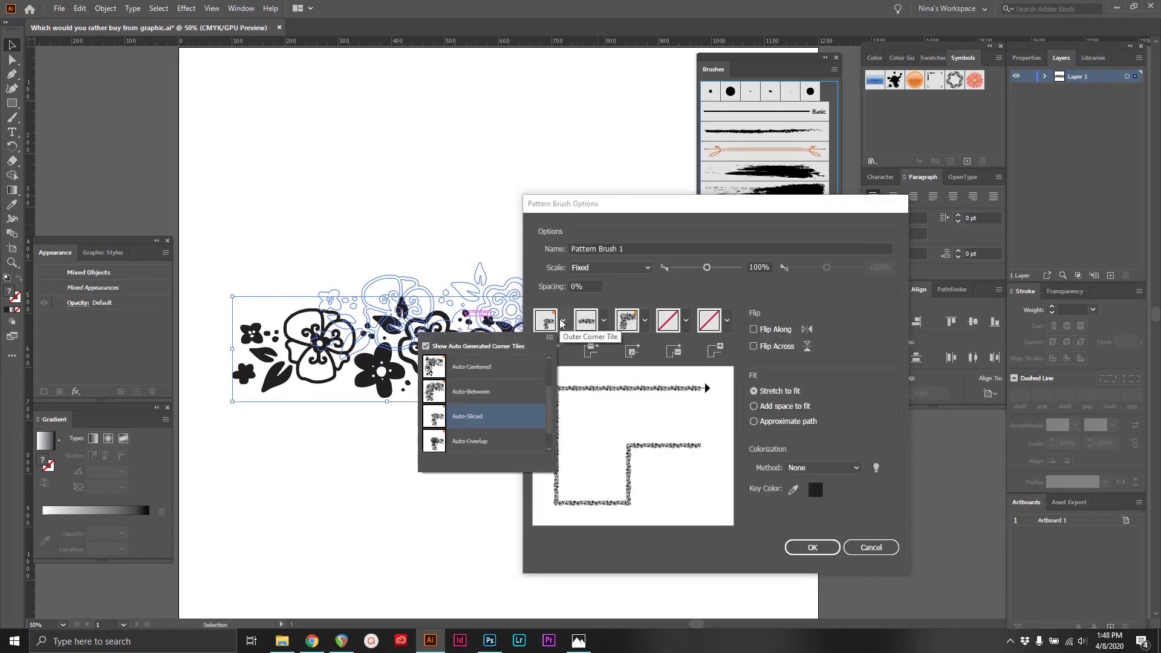
click(562, 322)
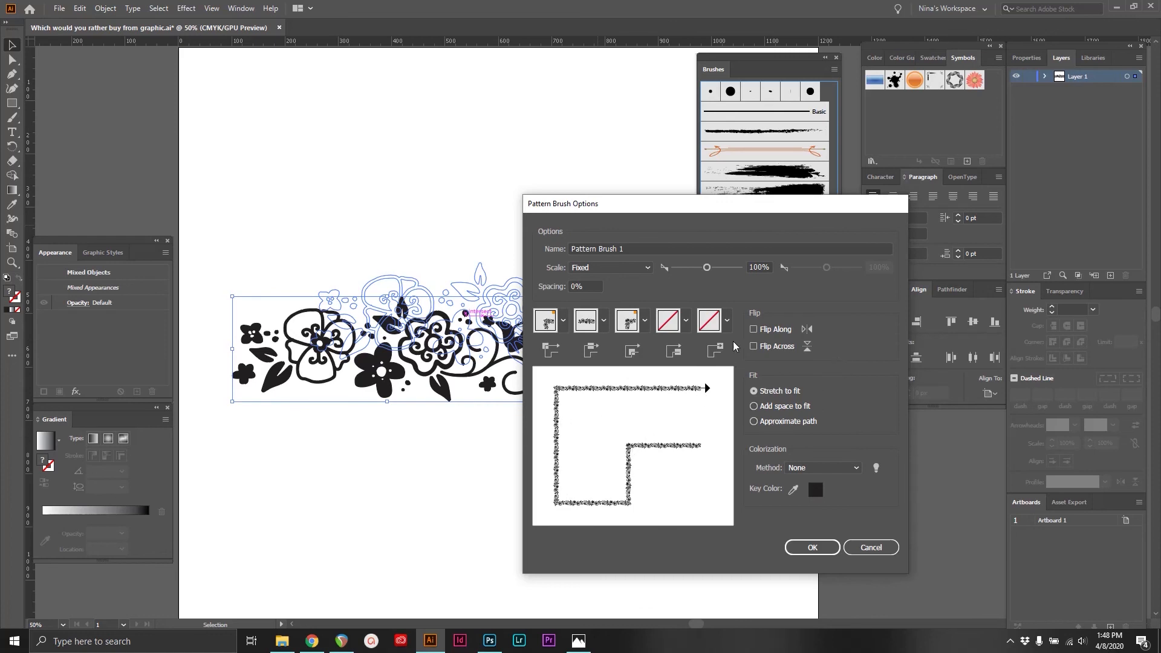
click(808, 554)
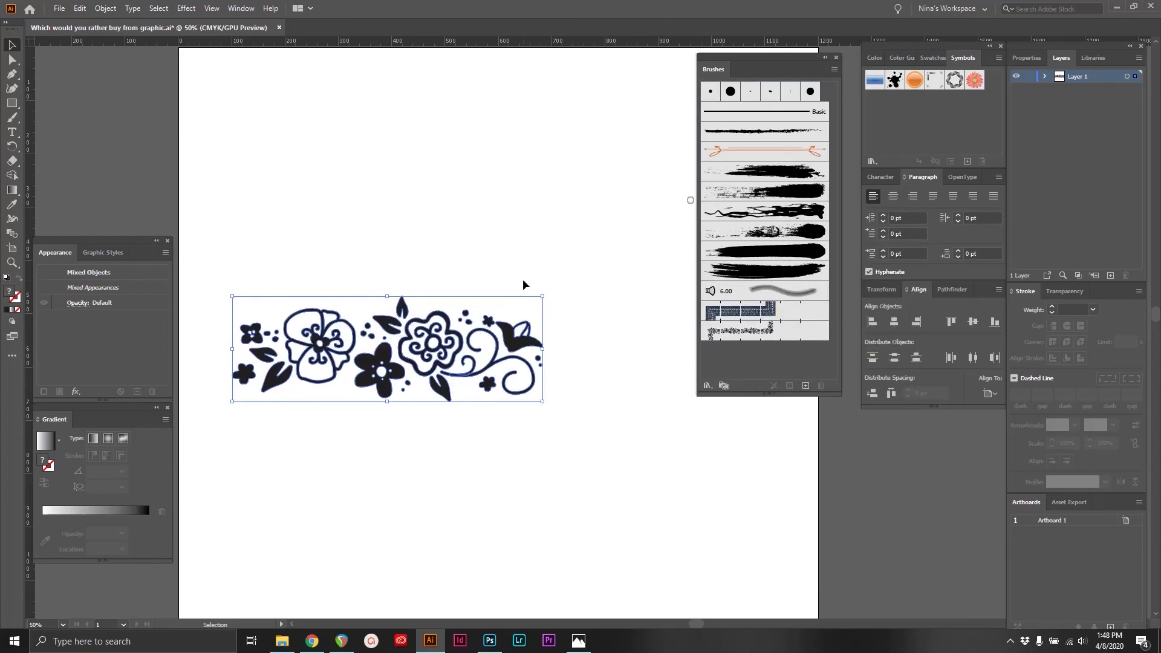
Paint a trial curl above the floral strip with the new pattern brush and undo it
click(12, 118)
drag(303, 208, 418, 201)
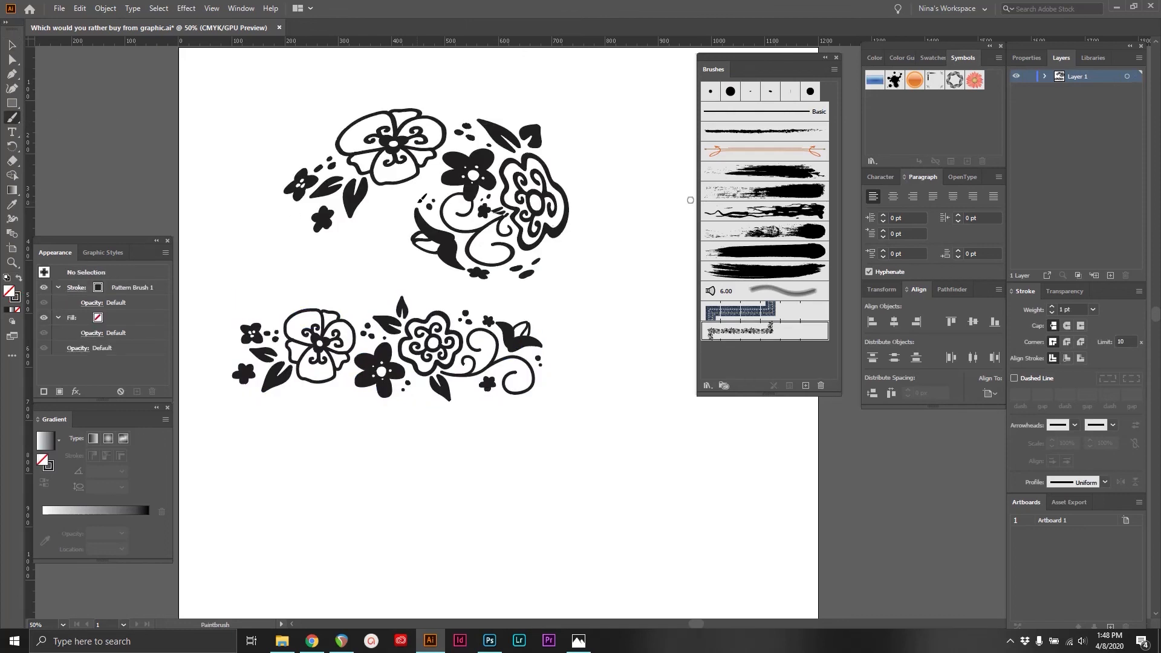
key(ctrl+z)
key(ctrl+z)
key(ctrl+z)
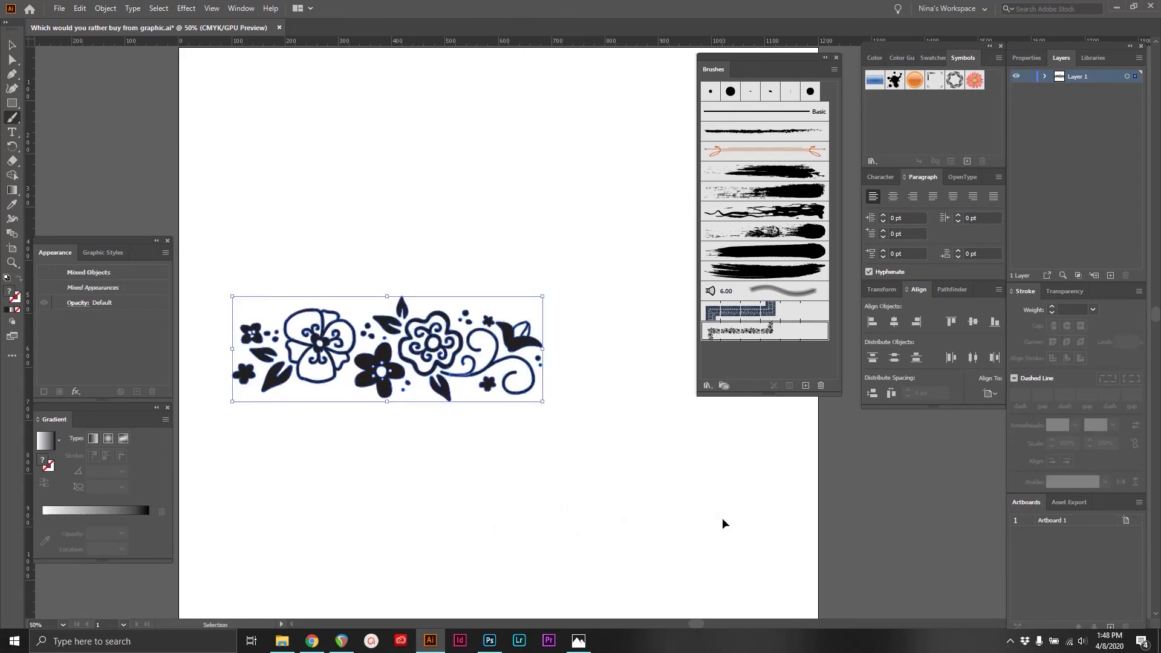
Draw a circle above the floral strip with the Ellipse tool and apply the floral pattern brush to its outline
click(12, 104)
key(ctrl+shift+z)
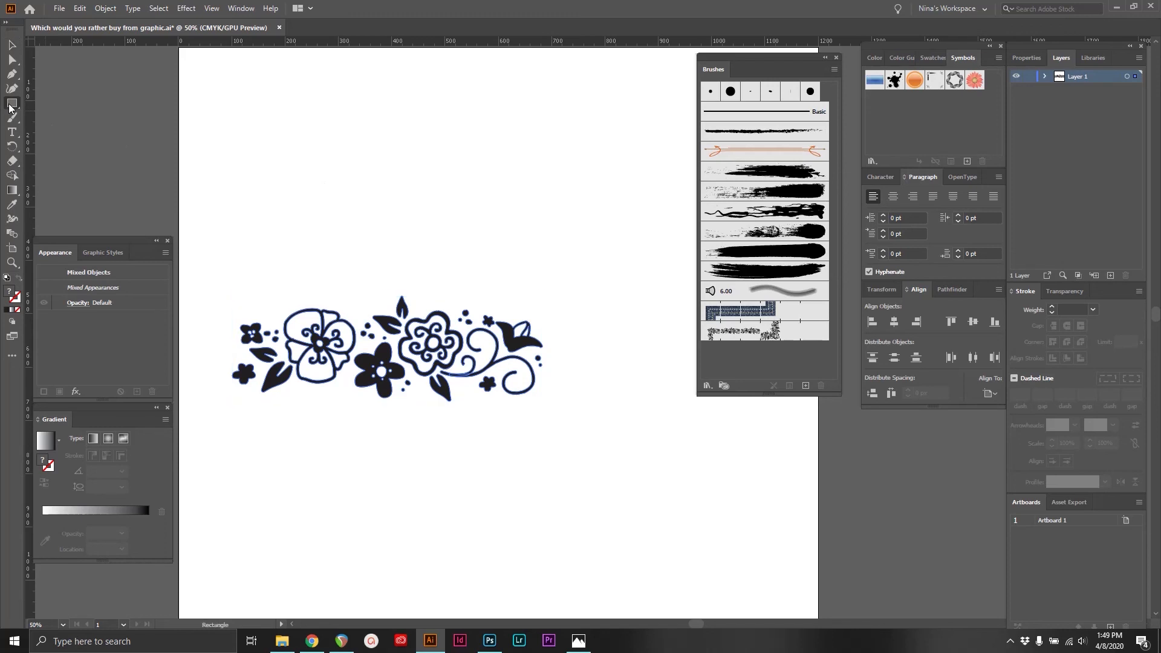
drag(9, 108, 44, 119)
drag(374, 145, 510, 280)
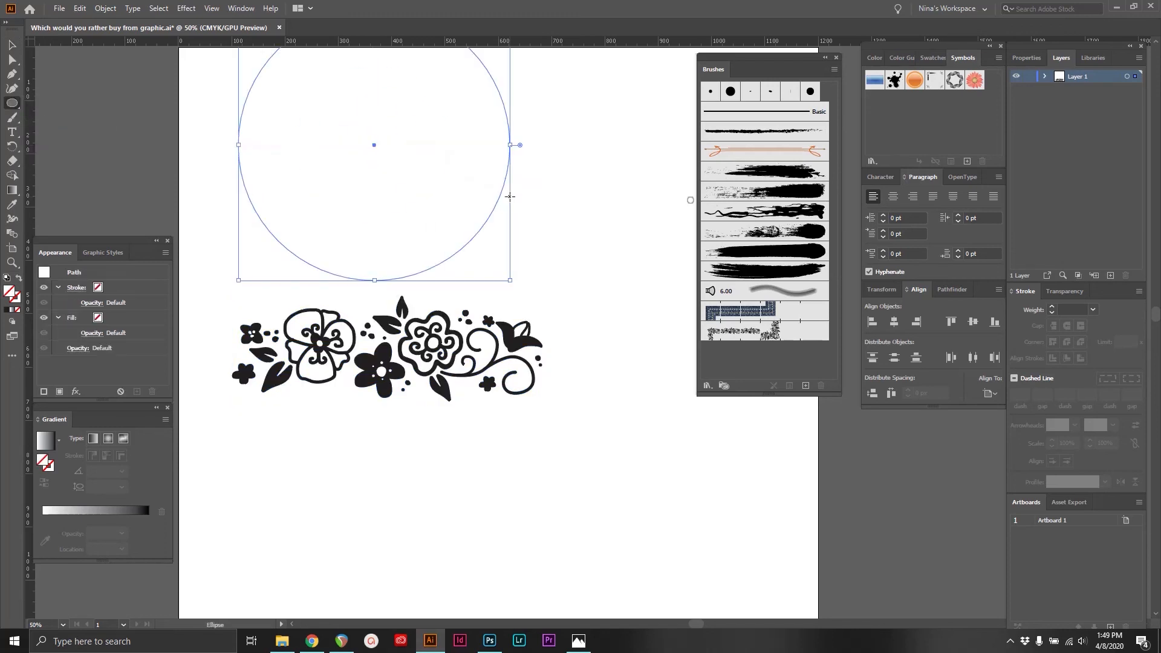
click(763, 311)
key(v)
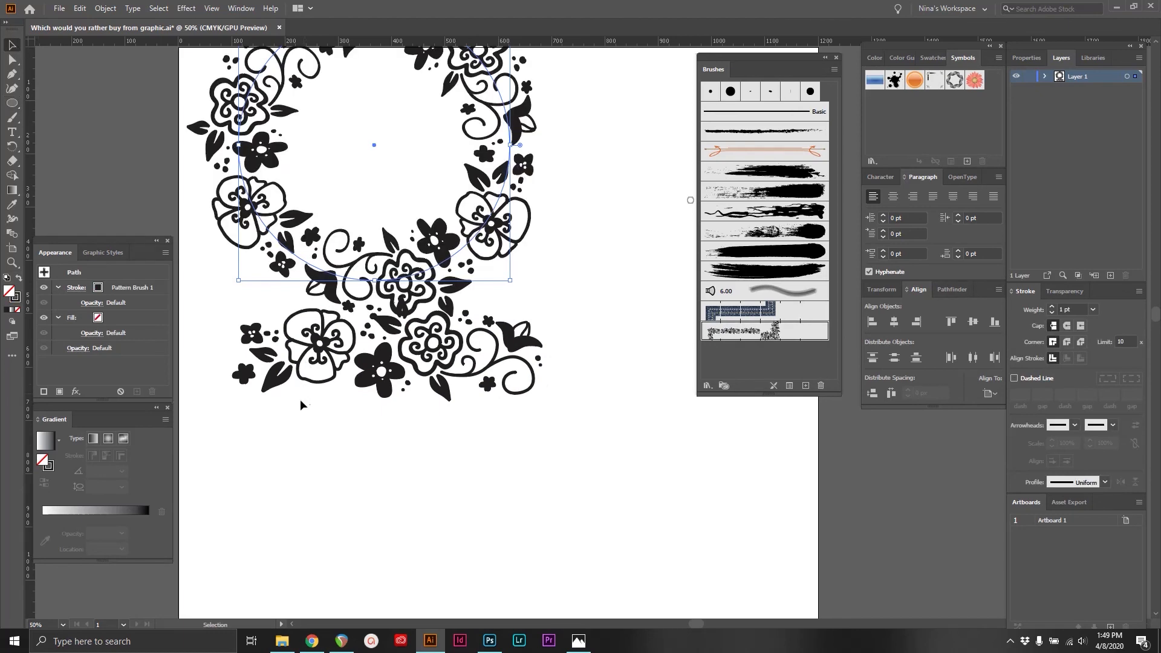
Remove the original floral strip and reduce the wreath's stroke weight to 0.25 pt
click(470, 342)
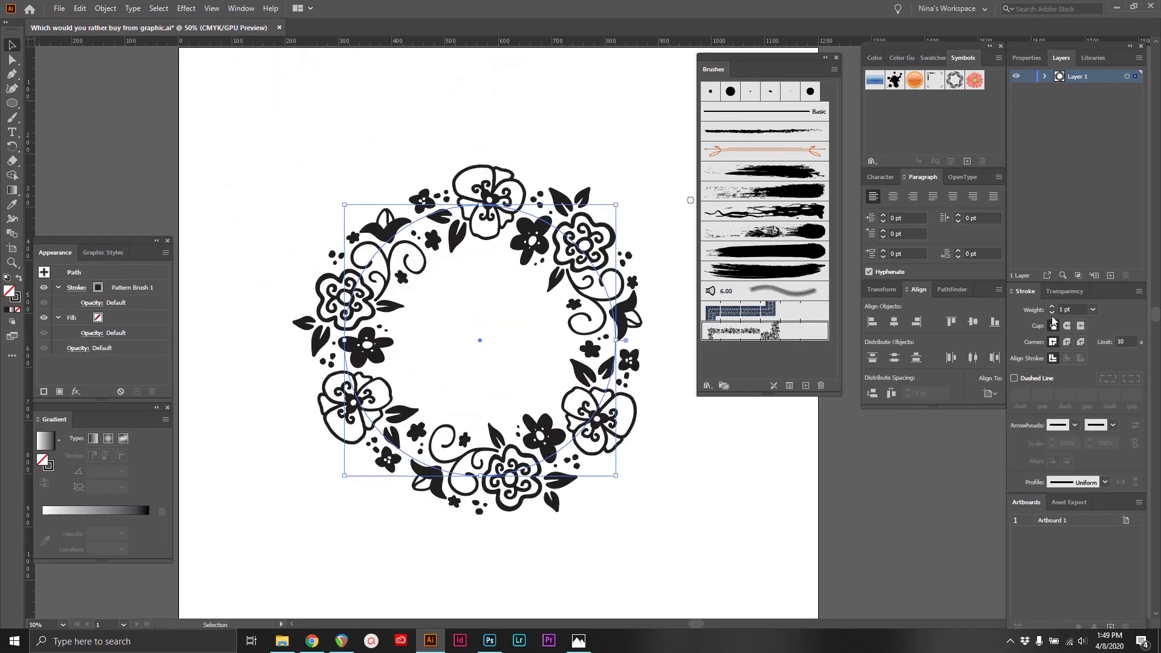
click(1052, 314)
click(1053, 313)
click(1054, 314)
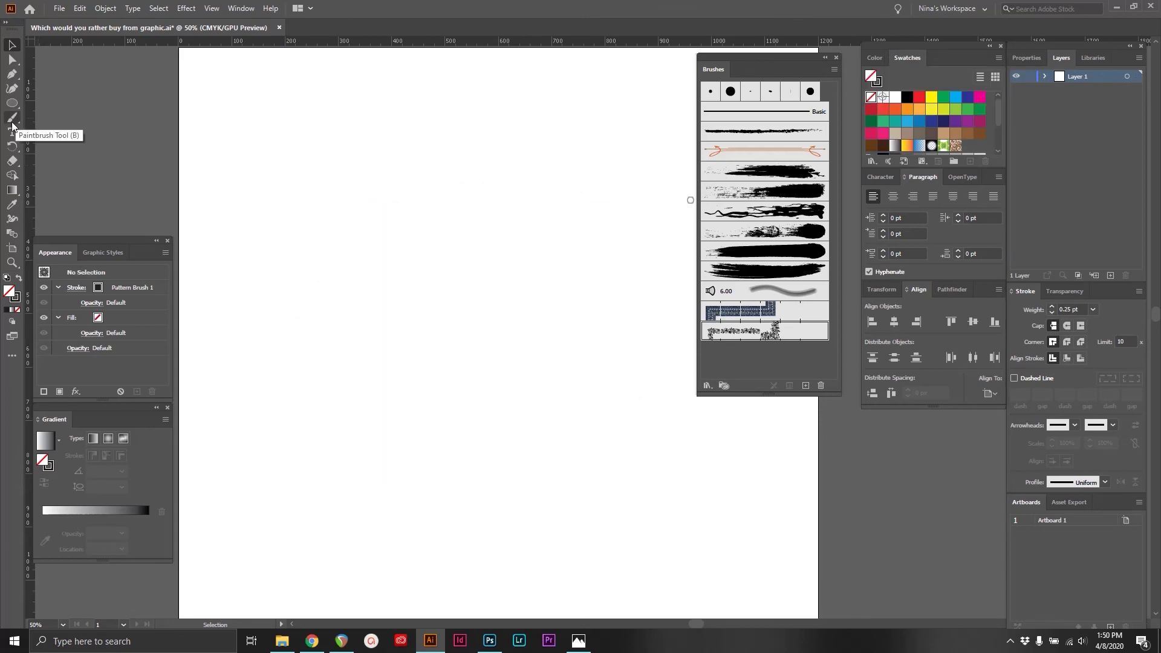
Paint a solid scribble with an enlarged Blob Brush and move it toward the artboard's upper-left corner
click(10, 124)
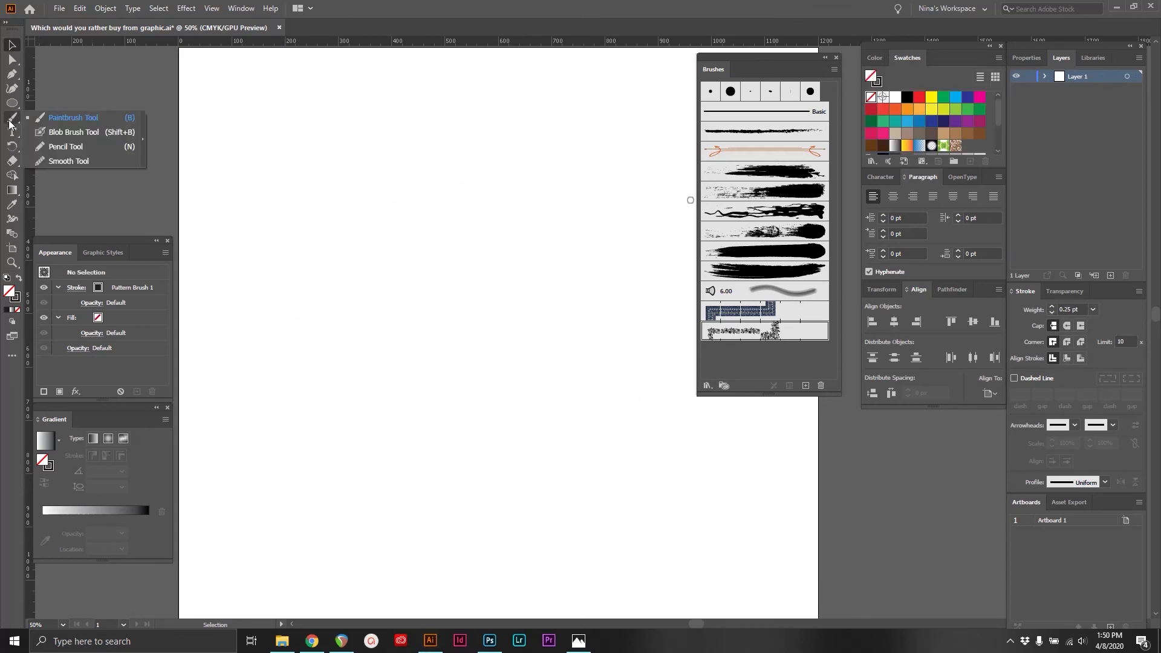
click(111, 132)
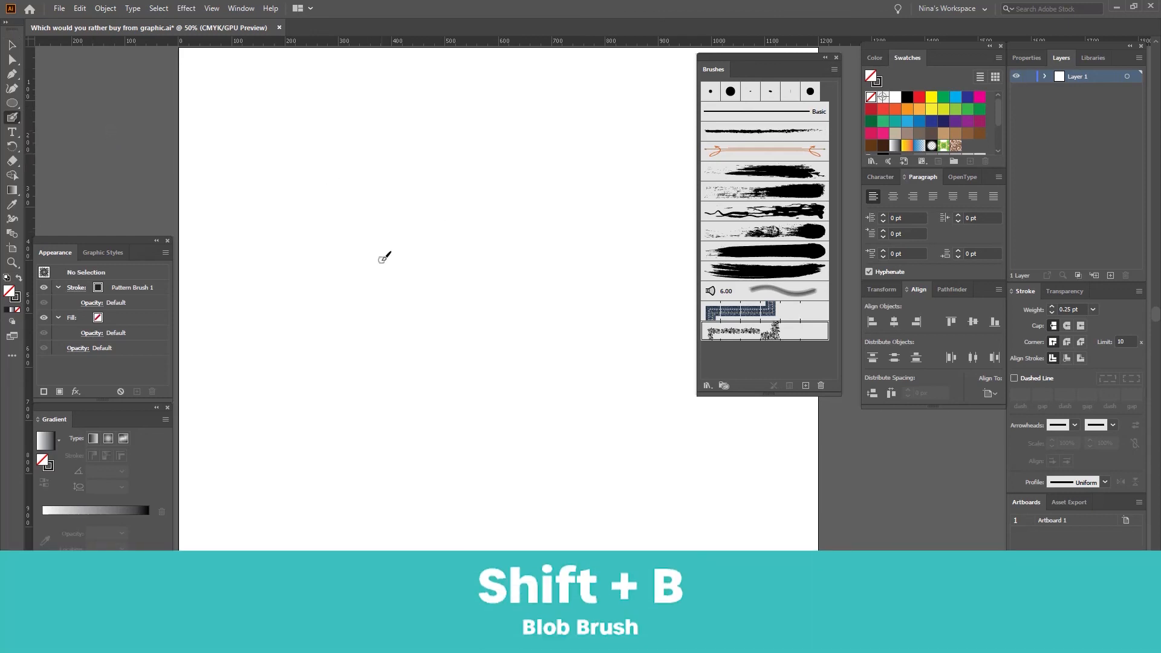
key(bracketright)
key(bracketright)
key(bracketright)
mouse_move(320, 326)
mouse_down()
mouse_move(336, 244)
mouse_move(372, 184)
mouse_move(355, 313)
mouse_move(404, 157)
mouse_move(365, 360)
mouse_move(419, 192)
mouse_move(399, 326)
mouse_move(416, 253)
mouse_move(410, 355)
mouse_move(458, 188)
mouse_move(426, 400)
mouse_up()
key(v)
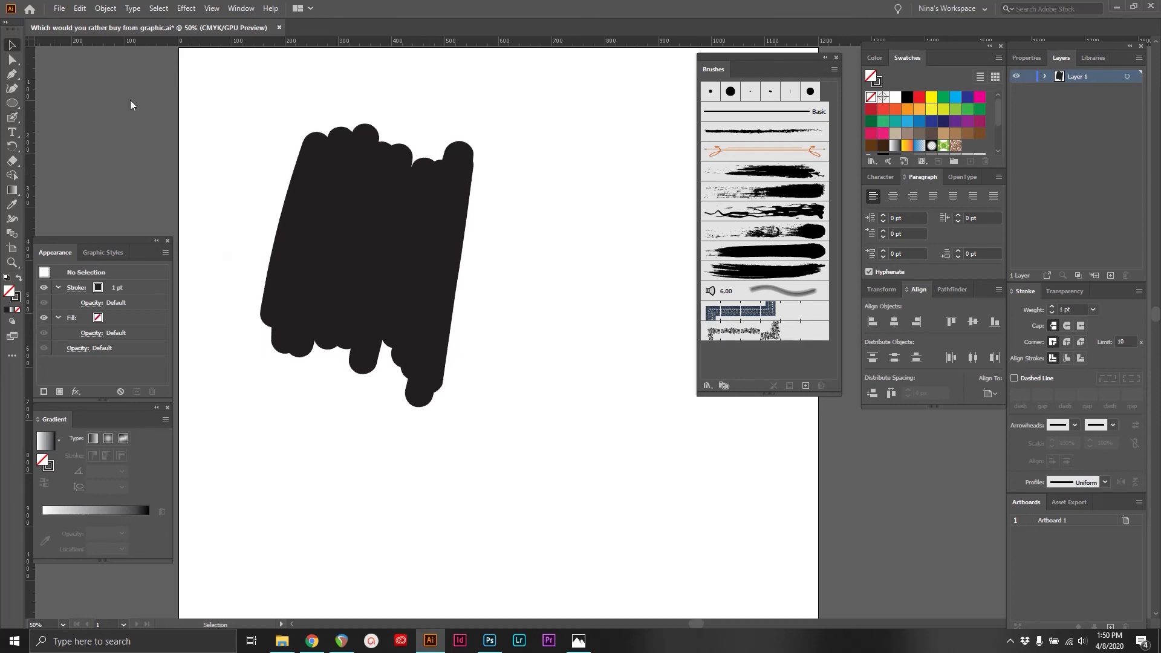
click(442, 281)
mouse_move(403, 249)
mouse_down()
mouse_move(444, 336)
mouse_move(333, 207)
mouse_up()
Paint a second scribble beside the blob using the Paintbrush tool and the 15 pt. Round brush, and select it
click(13, 117)
click(36, 117)
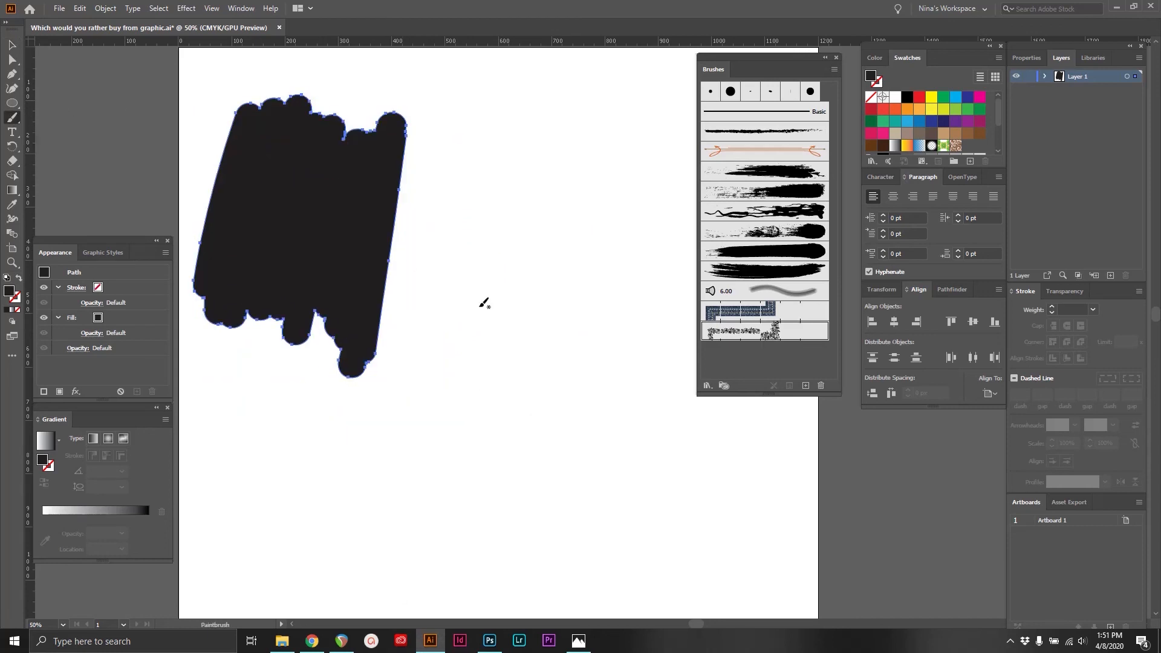
mouse_move(428, 363)
mouse_down()
mouse_move(456, 236)
mouse_move(487, 172)
mouse_move(531, 159)
mouse_move(548, 129)
mouse_move(565, 294)
mouse_move(559, 459)
mouse_move(656, 399)
mouse_up()
key(ctrl+z)
click(13, 44)
click(573, 234)
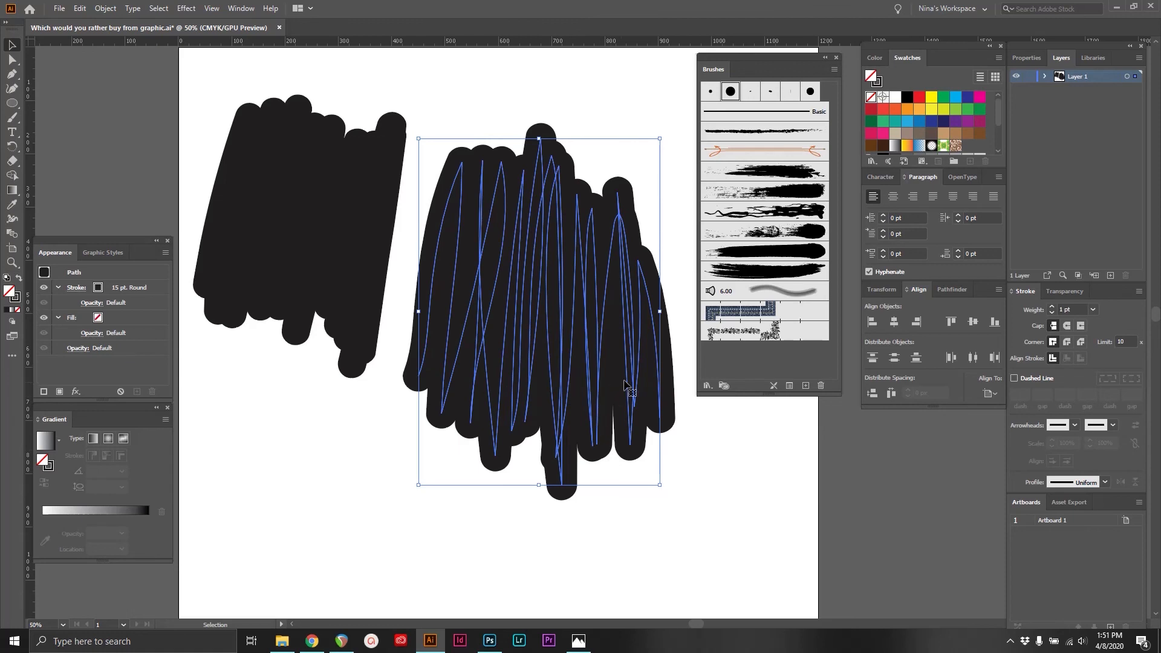
Move the blob shape lower and compare its outline with the Paintbrush scribble's paths in Outline view
click(317, 214)
drag(317, 173, 309, 280)
key(ctrl+y)
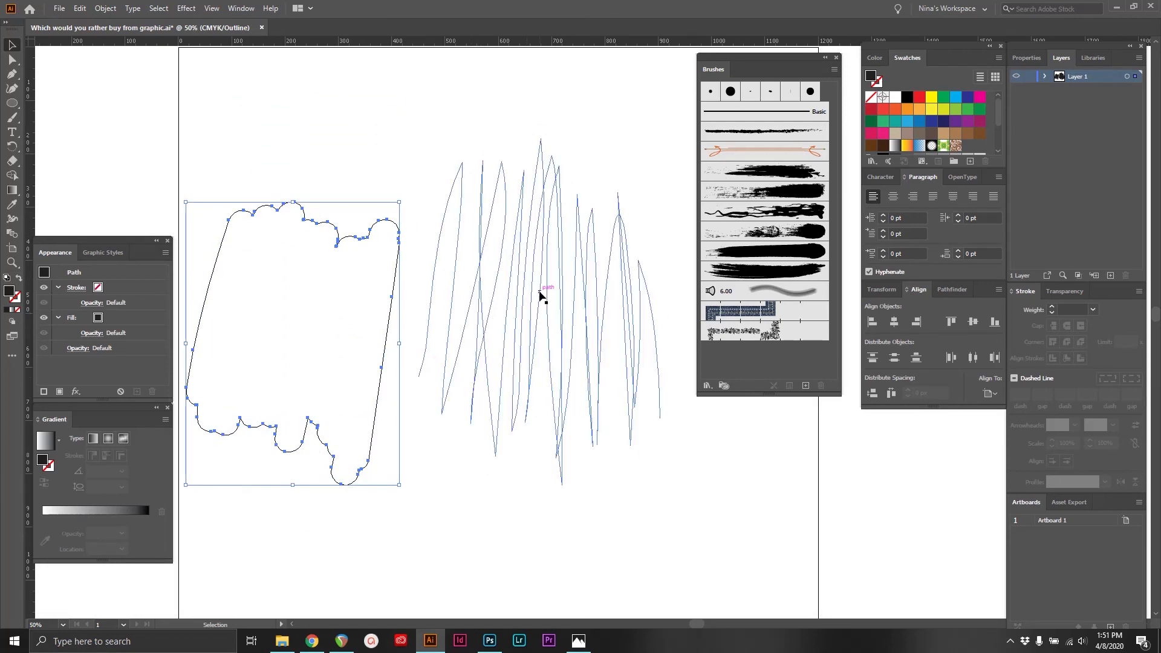
click(241, 93)
key(ctrl+y)
click(576, 283)
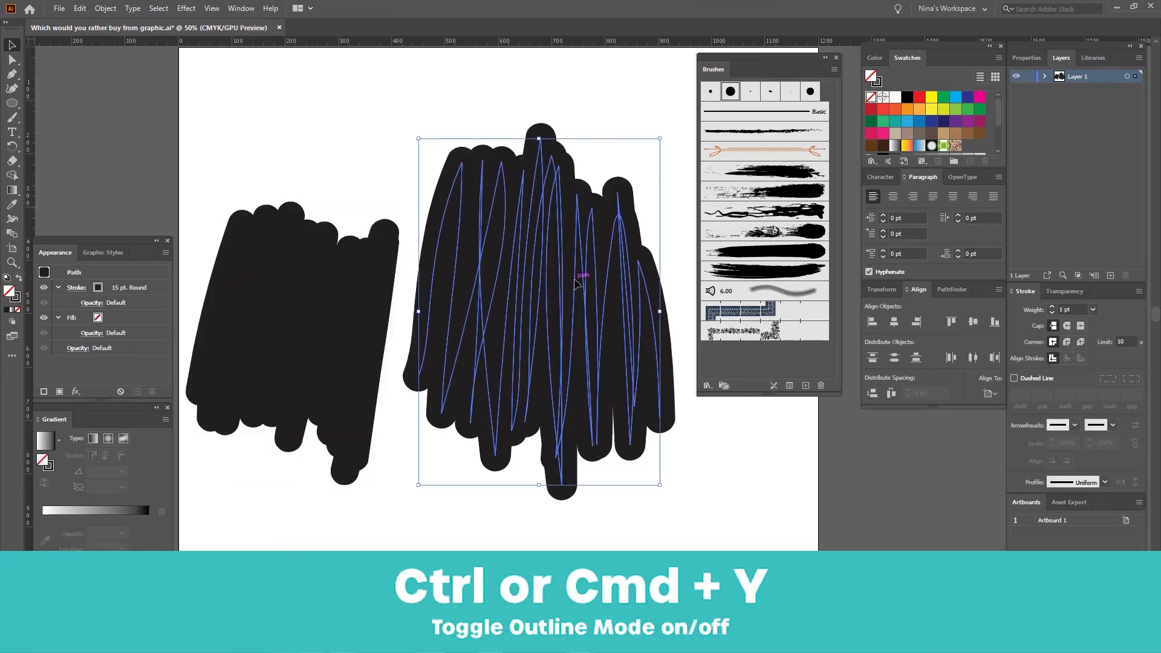
key(ctrl+y)
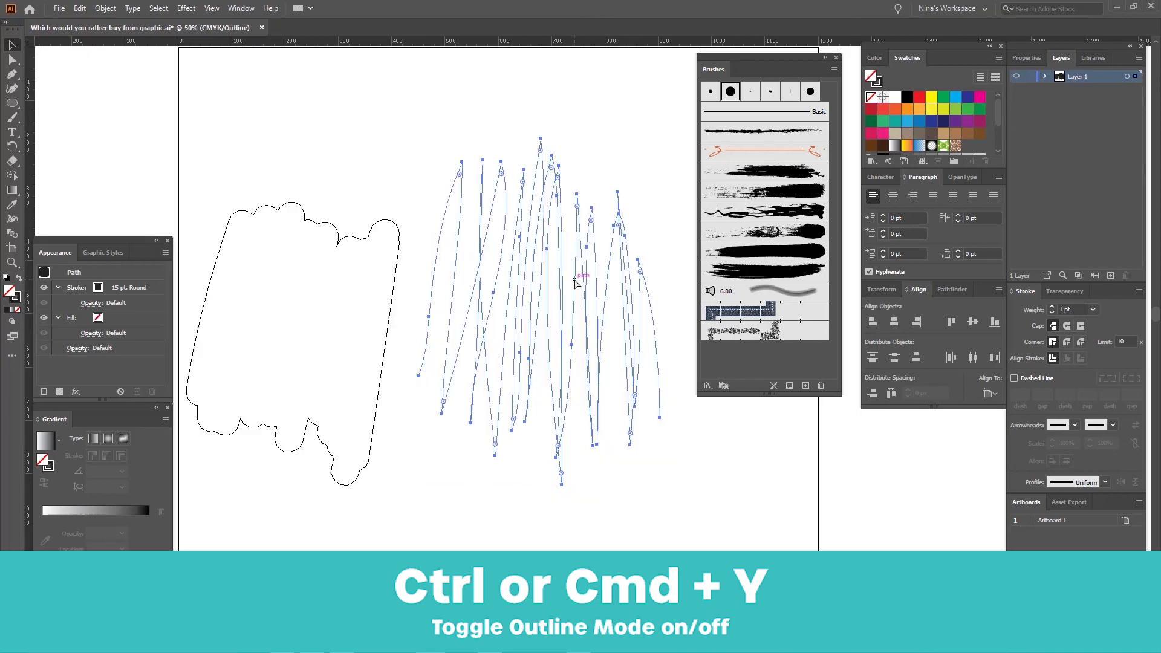
key(ctrl+y)
Try thinner stroke weights on the Paintbrush scribble, down to 0.25 pt and no stroke
click(1052, 312)
click(1052, 313)
click(1052, 313)
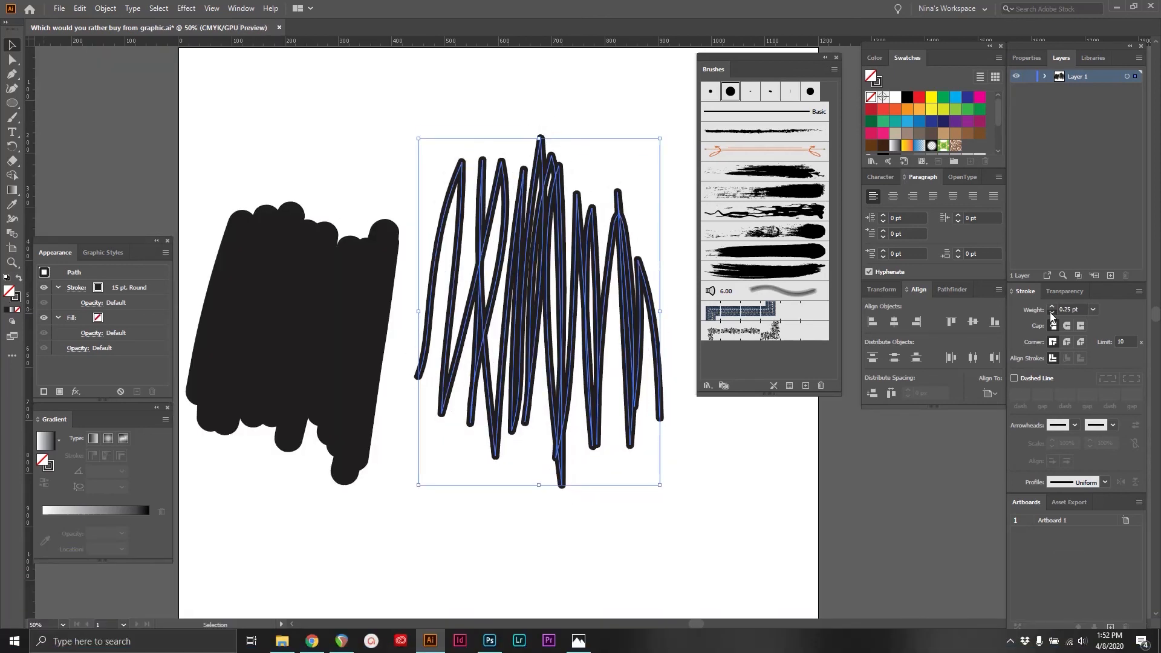
click(1052, 314)
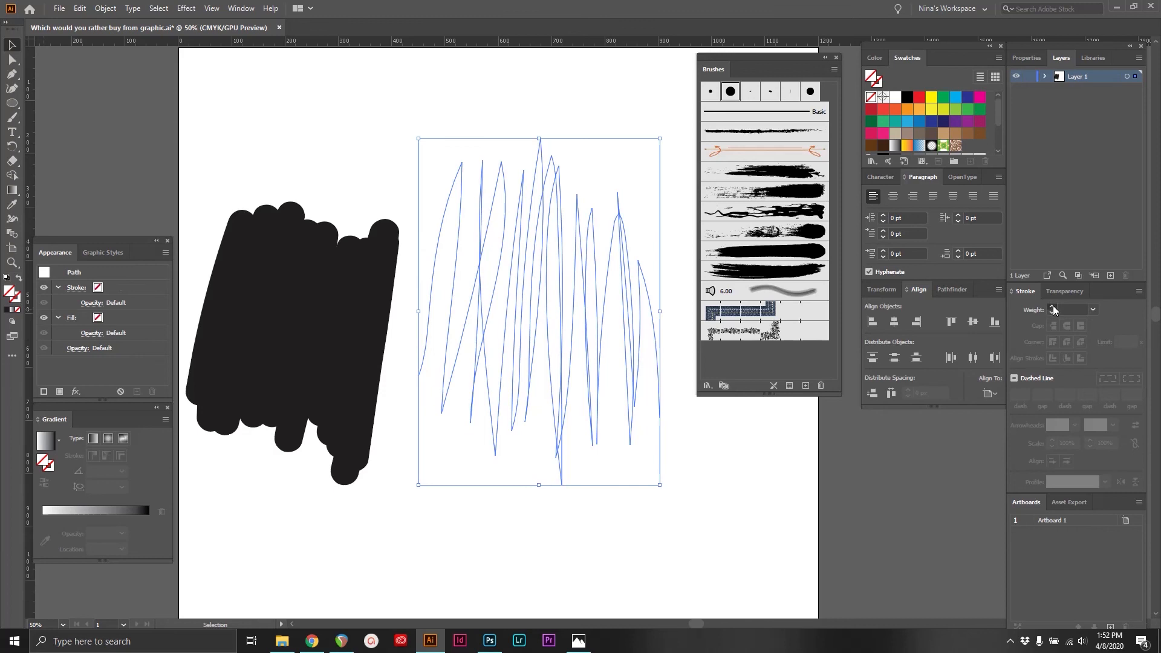
click(1053, 306)
Try several brushes on the Paintbrush scribble, ending with the 6.00 bristle brush, and apply a grunge brush to the blob's outline
click(778, 231)
click(776, 210)
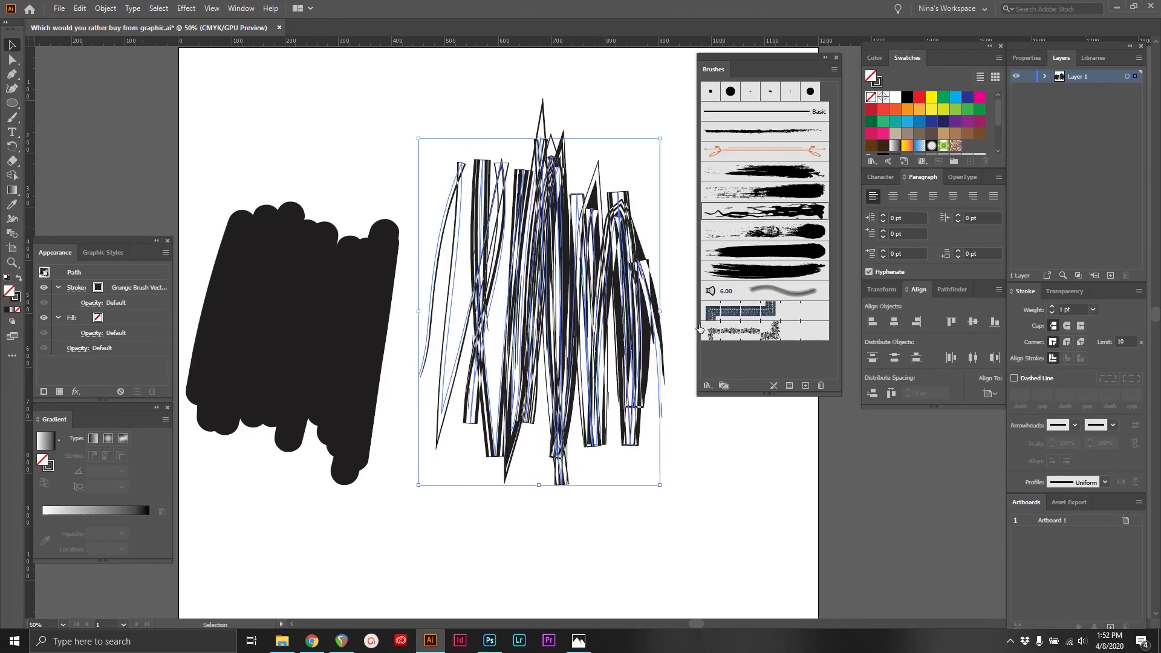
click(748, 332)
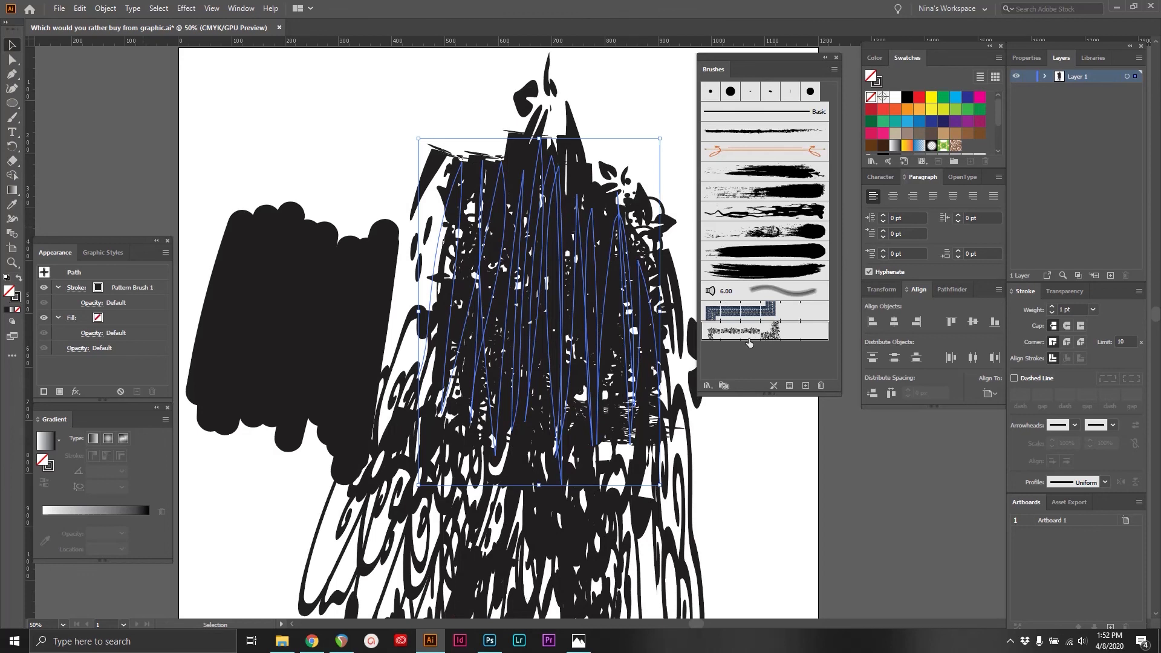
click(771, 291)
click(279, 284)
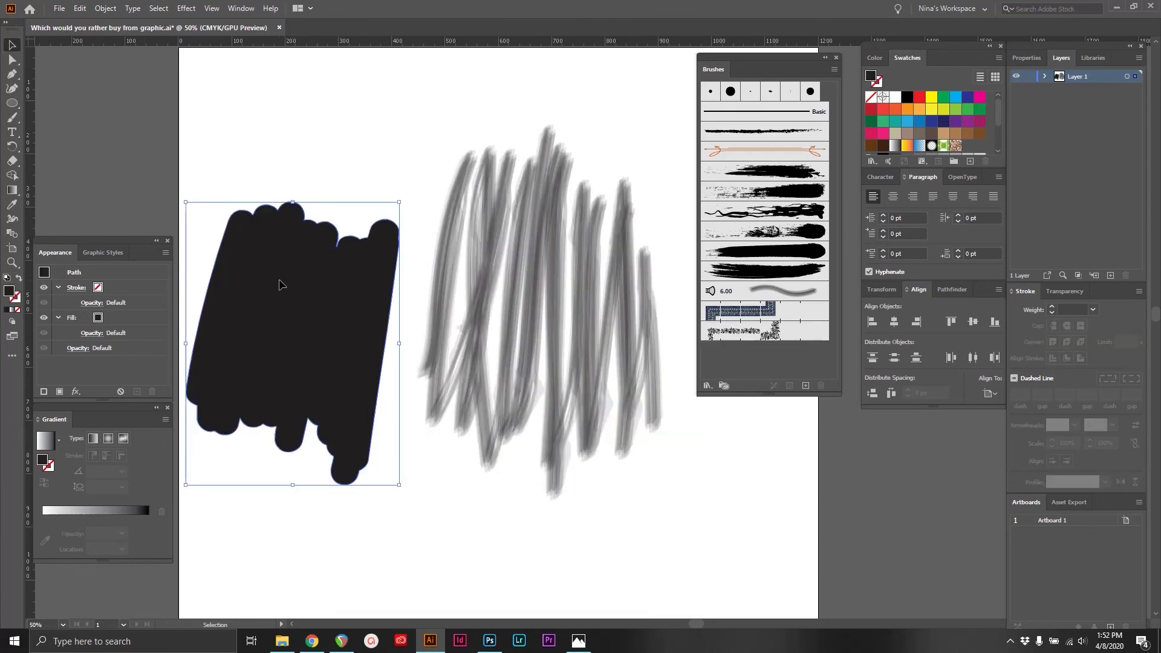
click(764, 190)
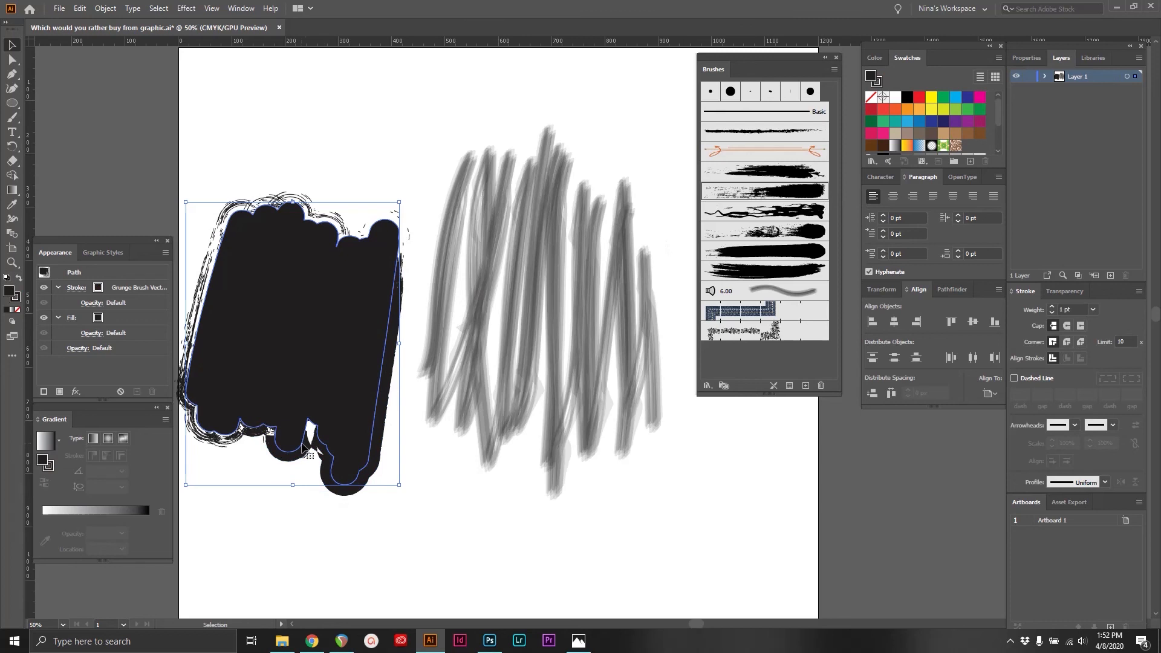
Delete both scribbles and accept the Blob Brush options with Merge Only with Selection enabled and Keep Selected off
drag(254, 148, 510, 347)
key(Delete)
click(19, 121)
double_click(14, 121)
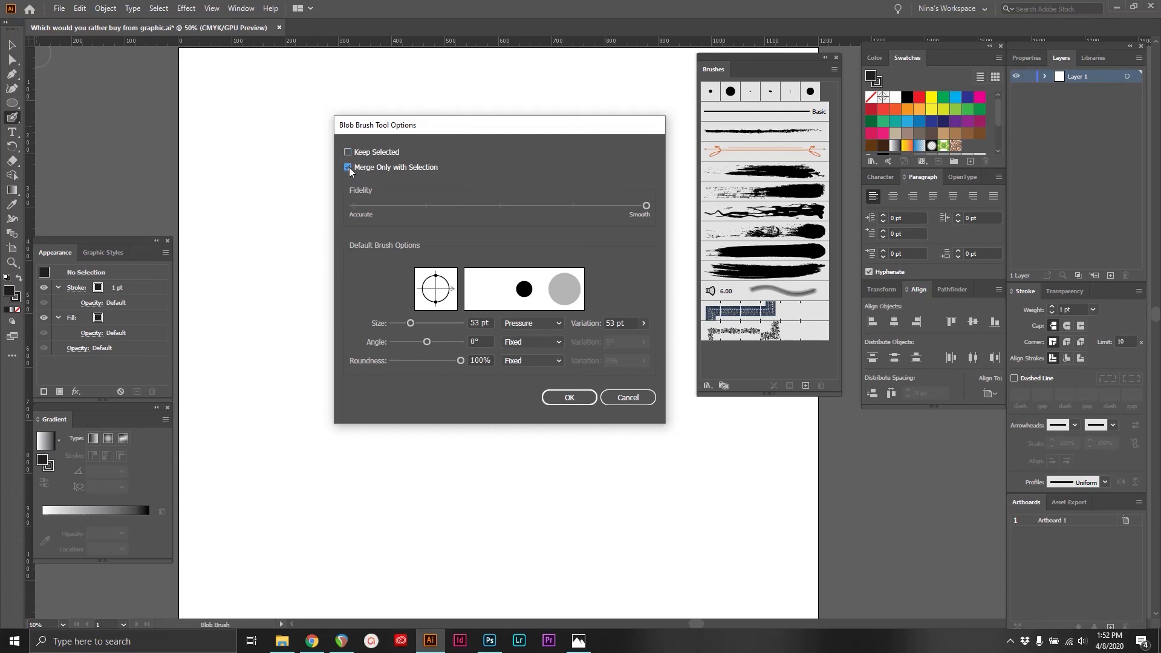
click(571, 397)
Paint two overlapping Blob Brush scribbles across the middle of the artboard and select them to check how they merge
mouse_move(299, 330)
mouse_down()
mouse_move(375, 164)
mouse_move(363, 343)
mouse_move(415, 186)
mouse_move(467, 383)
mouse_up()
mouse_move(490, 430)
mouse_down()
mouse_move(481, 186)
mouse_move(463, 260)
mouse_move(490, 265)
mouse_move(458, 454)
mouse_move(493, 446)
mouse_move(557, 208)
mouse_move(507, 548)
mouse_move(575, 412)
mouse_up()
click(12, 45)
drag(285, 216, 622, 388)
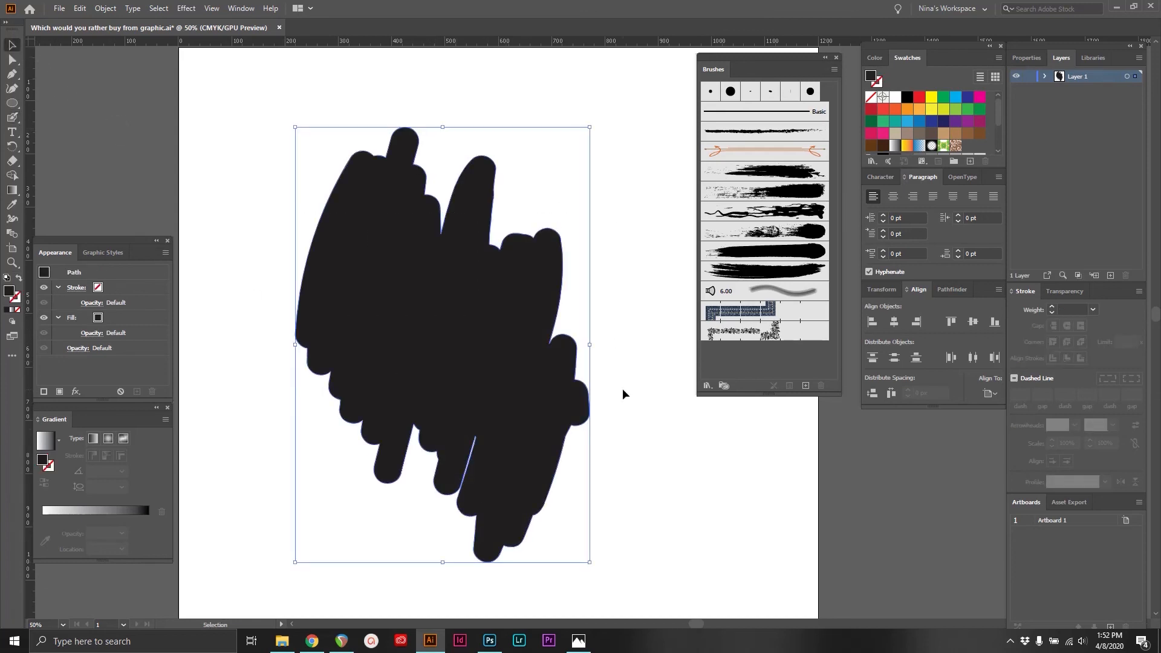
click(151, 151)
Keep Merge Only with Selection enabled and paint another Blob Brush scribble overlapping the unselected blob's upper-left side
double_click(12, 118)
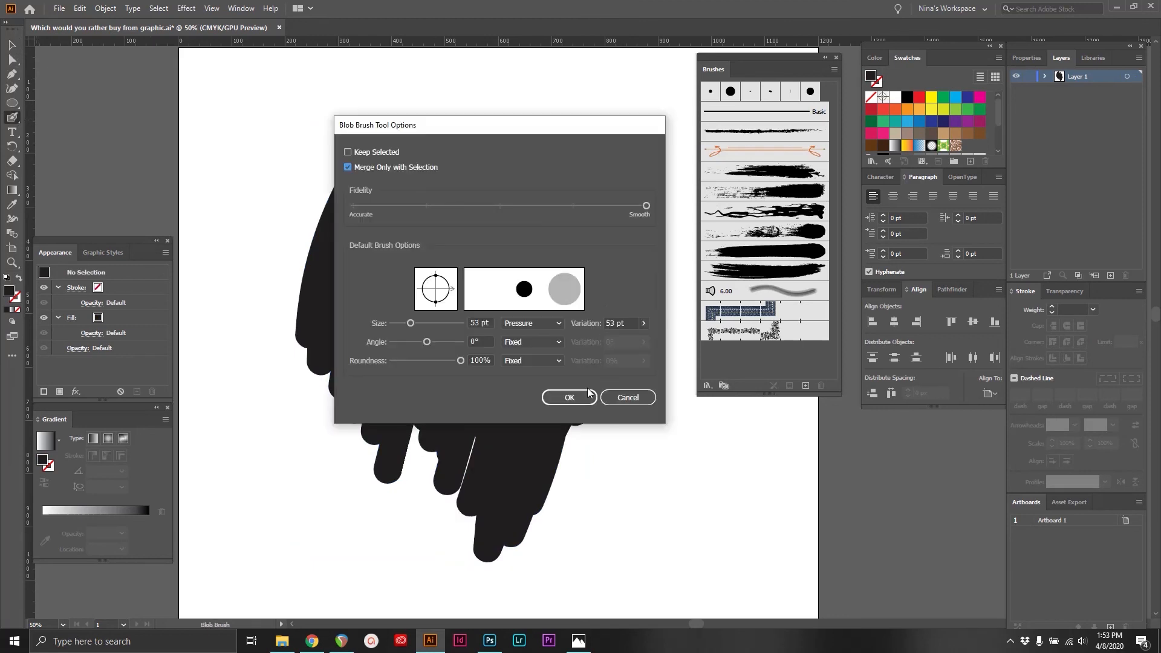
key(Return)
mouse_move(254, 174)
mouse_down()
mouse_move(248, 283)
mouse_move(276, 333)
mouse_move(385, 109)
mouse_move(302, 267)
mouse_move(263, 281)
mouse_move(333, 70)
mouse_move(349, 132)
mouse_move(293, 421)
mouse_move(349, 266)
mouse_move(279, 414)
mouse_move(287, 304)
mouse_move(266, 316)
mouse_up()
key(shift+x)
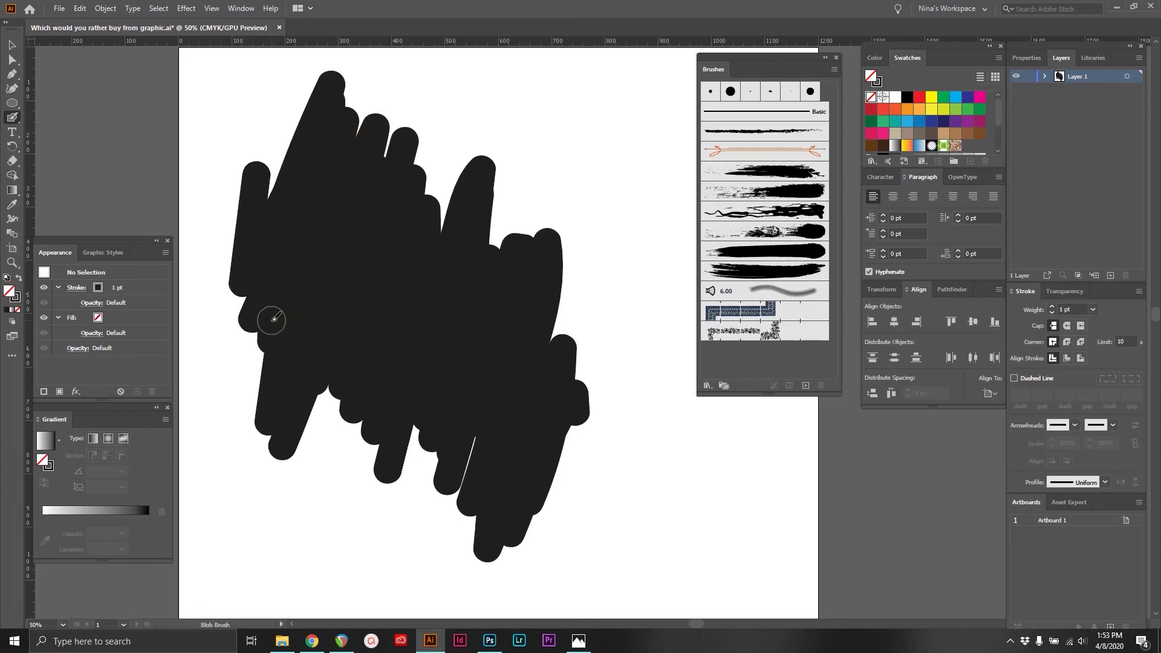
click(7, 48)
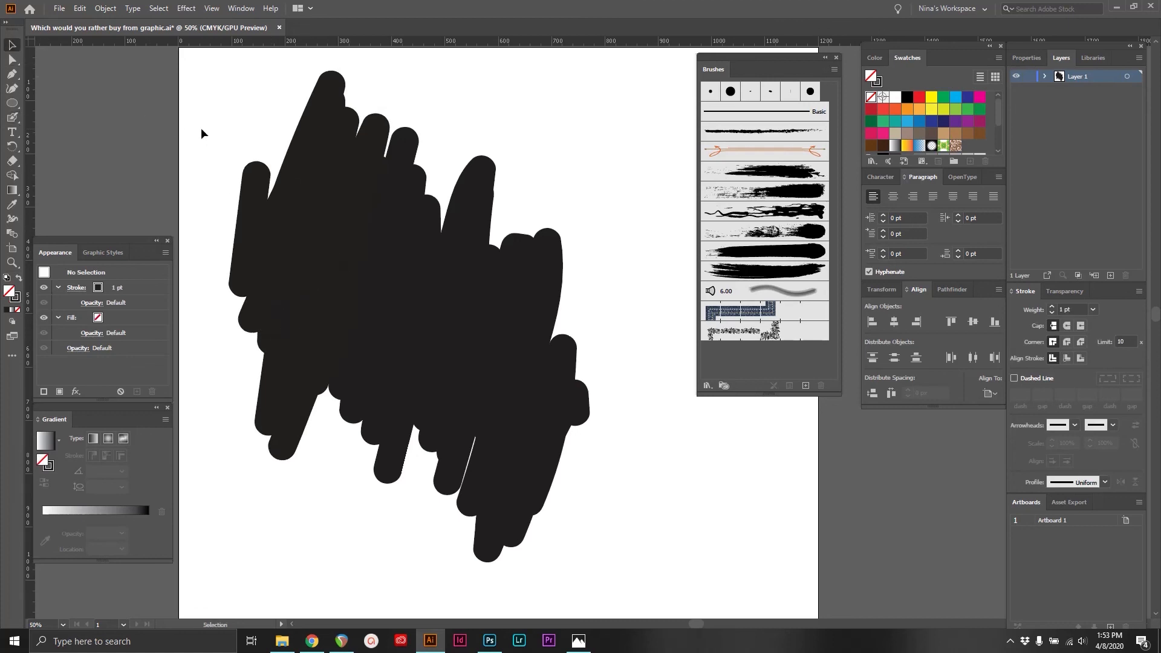
Move the larger blob away from the newer scribble and back over it, and select the newer scribble on its own
drag(201, 129, 457, 251)
click(598, 185)
mouse_move(447, 260)
mouse_down()
mouse_move(677, 321)
mouse_move(702, 314)
mouse_up()
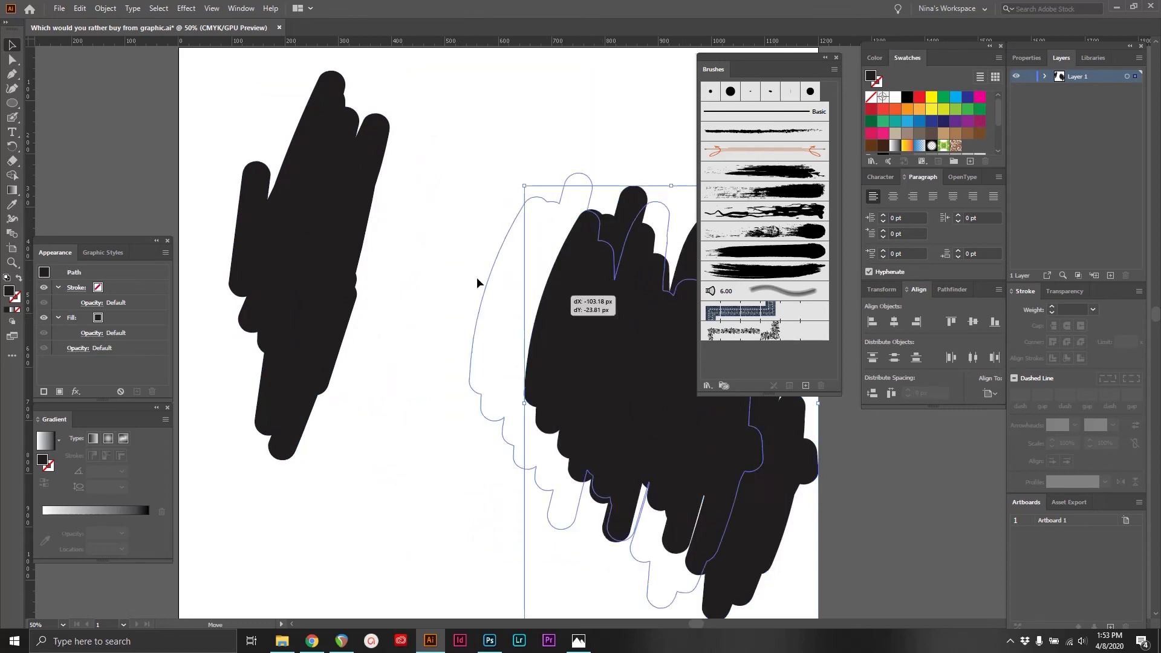
drag(602, 313, 368, 259)
drag(261, 106, 438, 285)
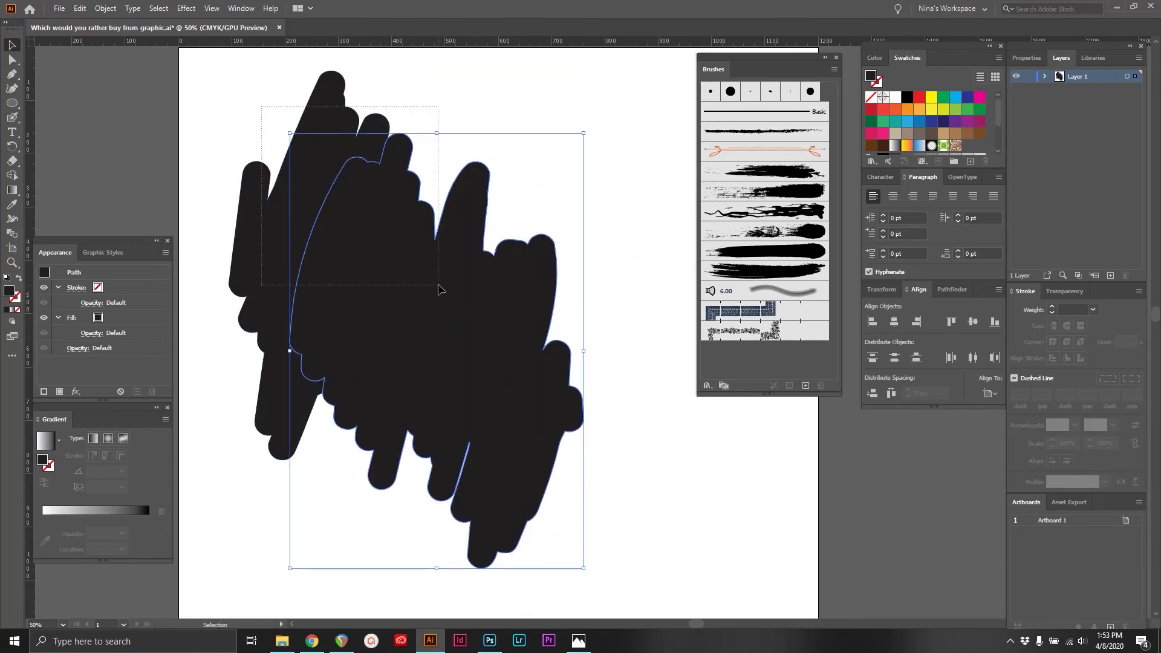
click(303, 187)
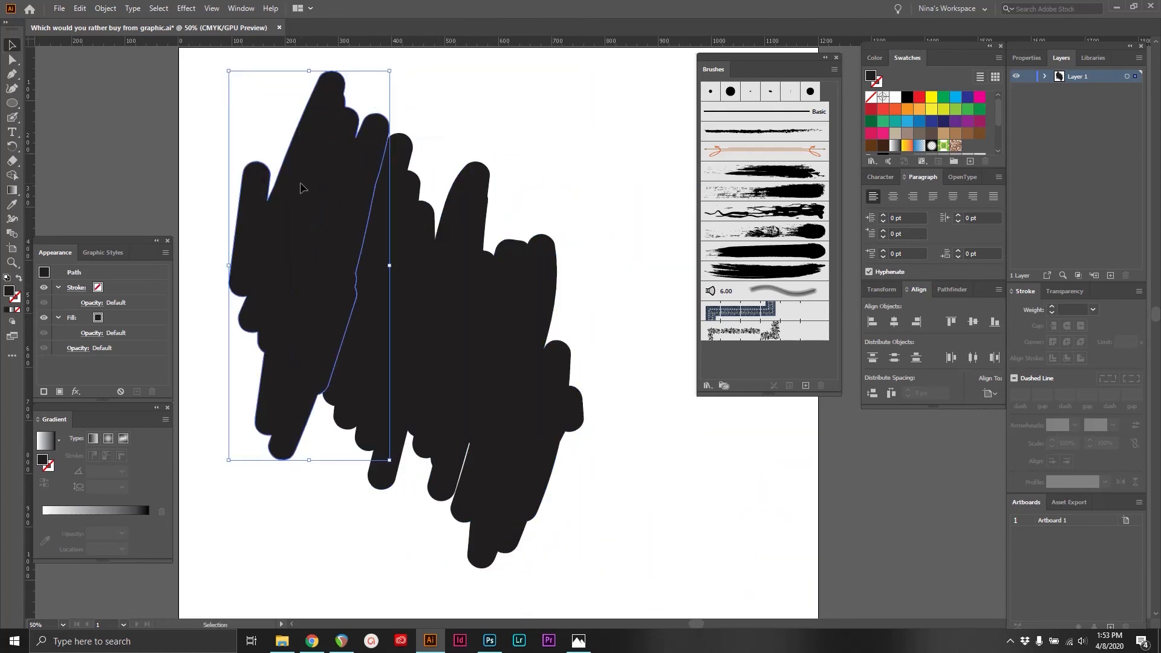
Examine the Blob Brush options, keeping the size controlled by Pressure and checking the roundness setting
double_click(12, 118)
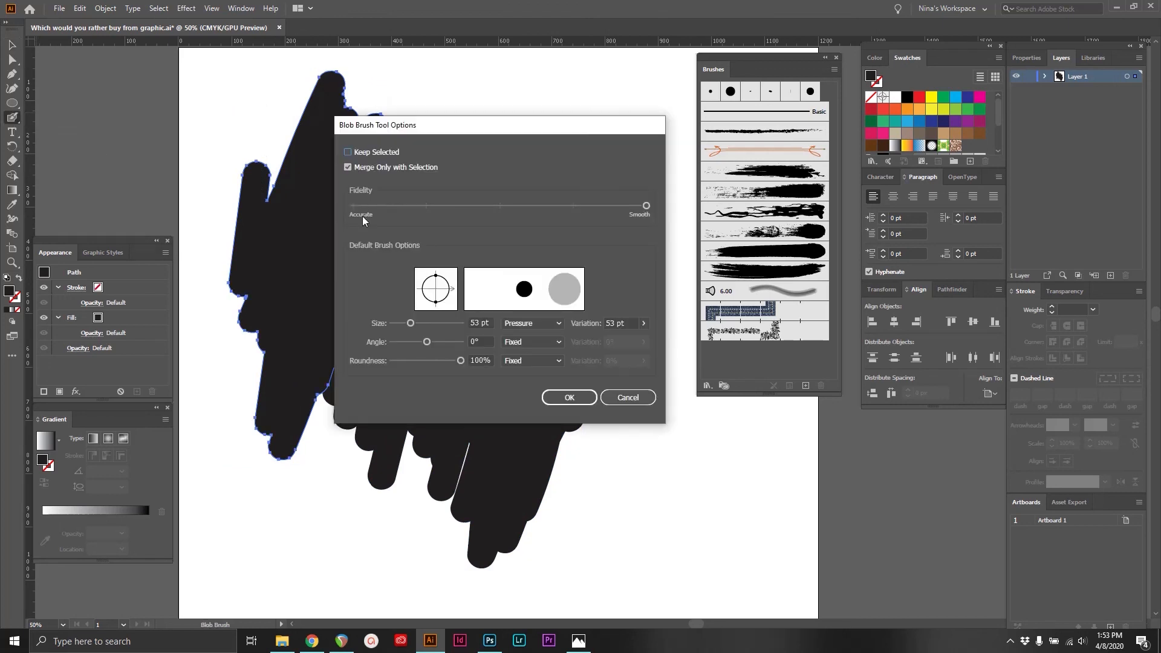
click(559, 323)
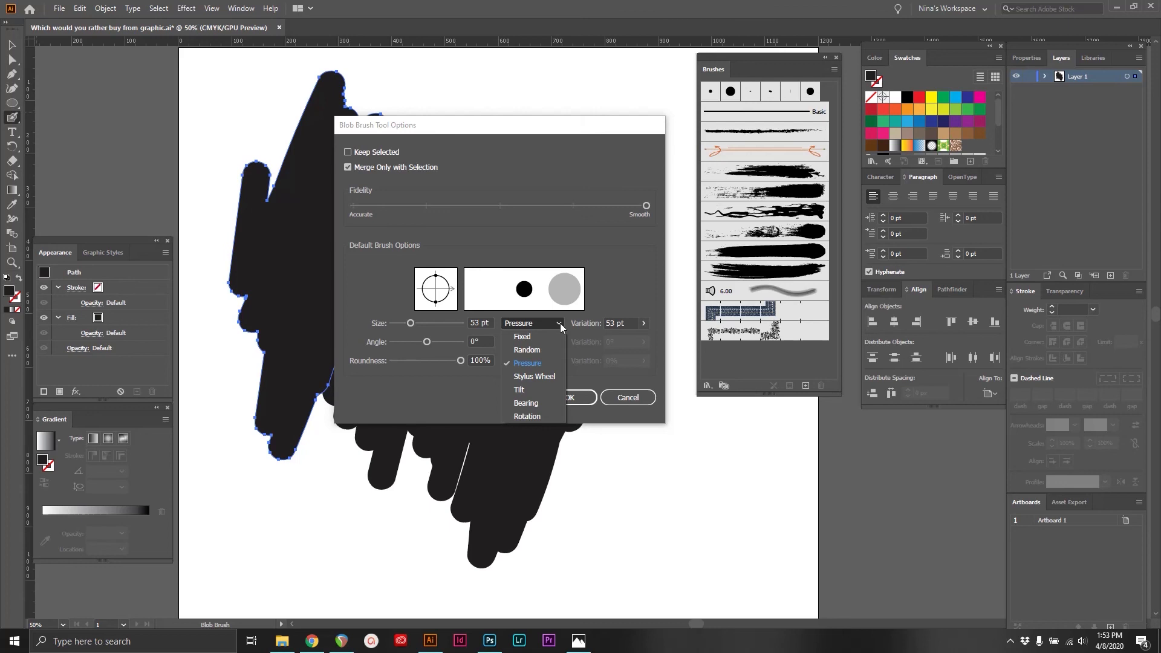
click(535, 365)
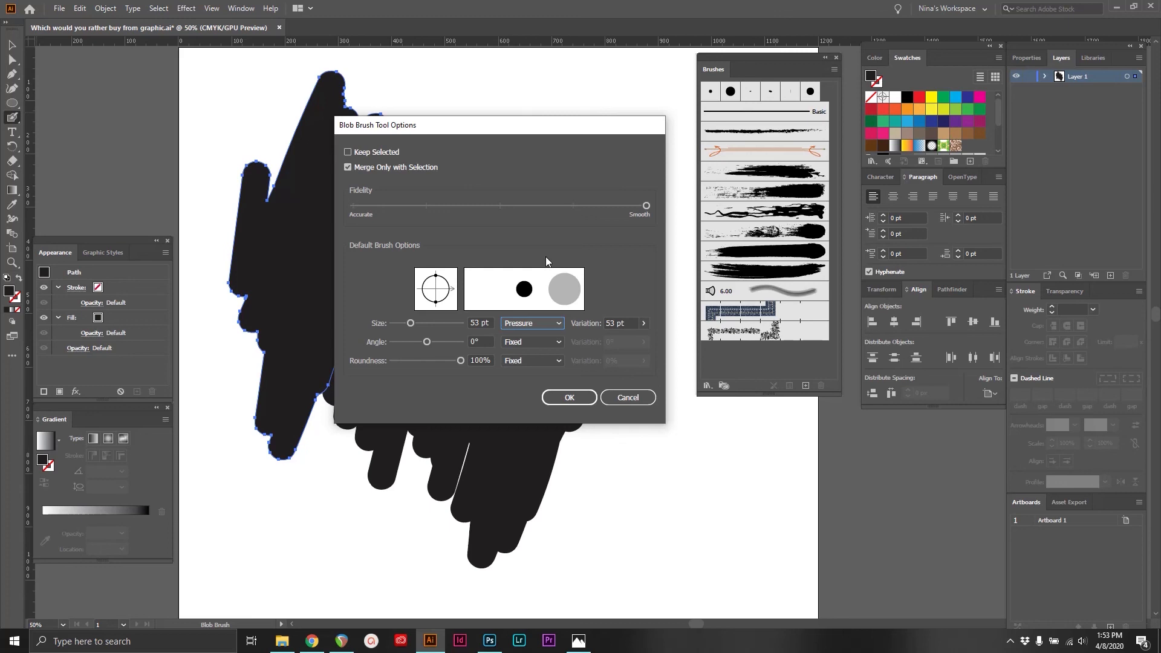
mouse_move(461, 361)
mouse_down()
mouse_move(425, 360)
mouse_move(436, 345)
mouse_up()
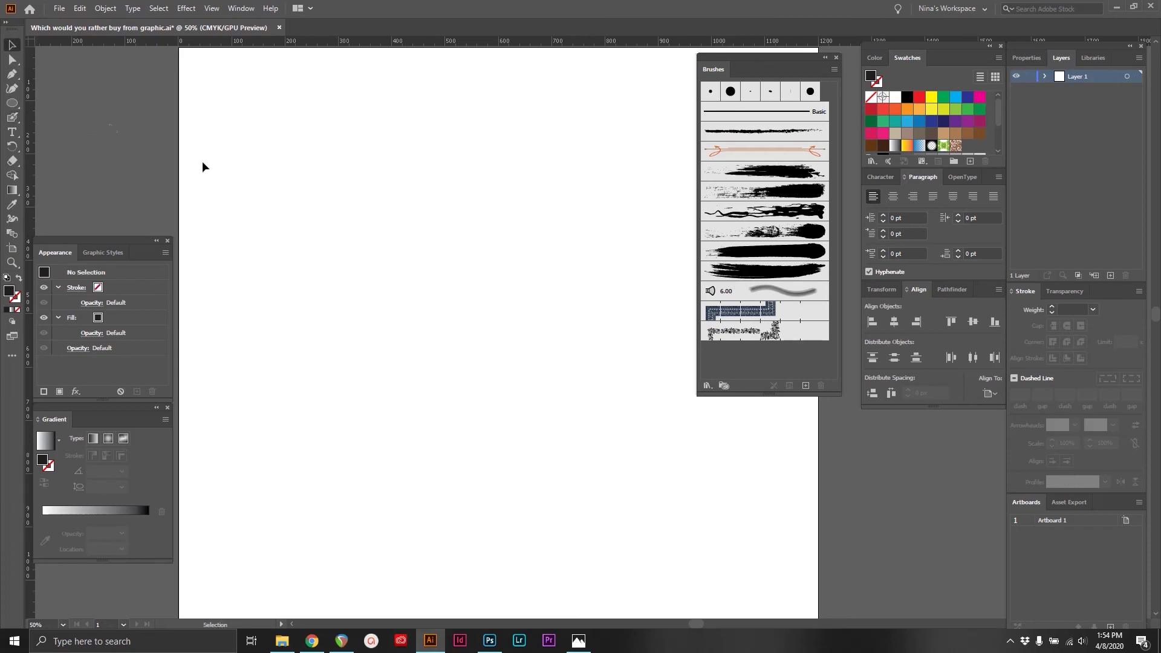
Paint a trial scribble with the Blob Brush, undo it, and choose a grunge brush
key(shift+b)
mouse_move(327, 228)
mouse_down()
mouse_move(284, 377)
mouse_move(382, 183)
mouse_move(375, 268)
mouse_move(395, 217)
mouse_move(398, 311)
mouse_move(425, 426)
mouse_up()
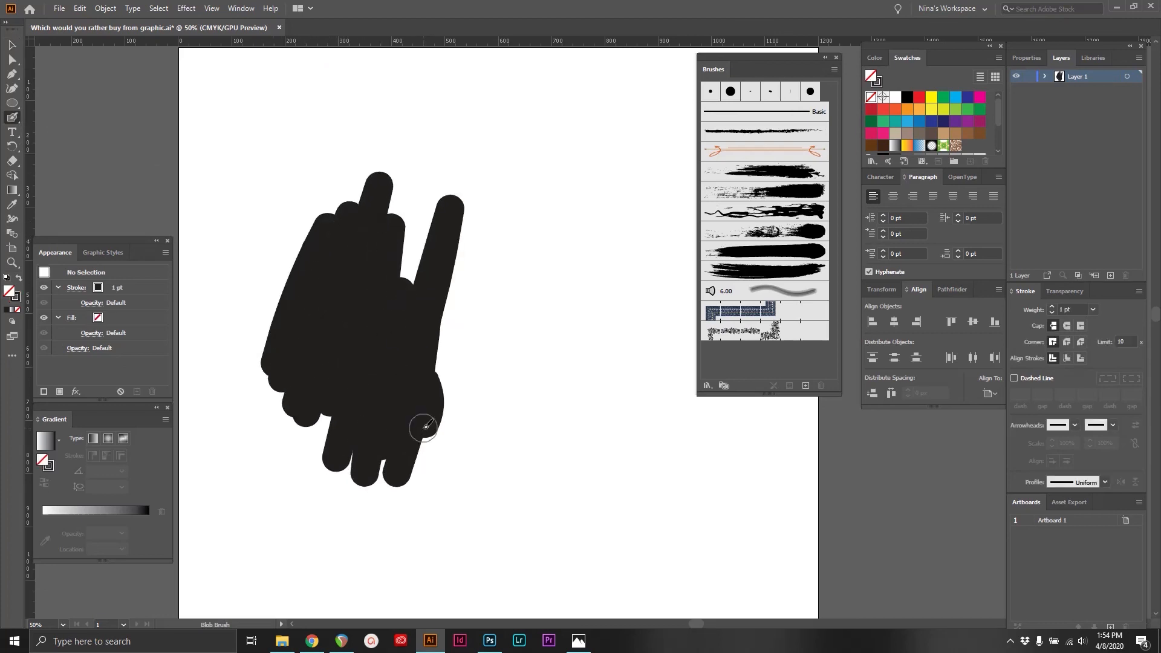
key(ctrl+z)
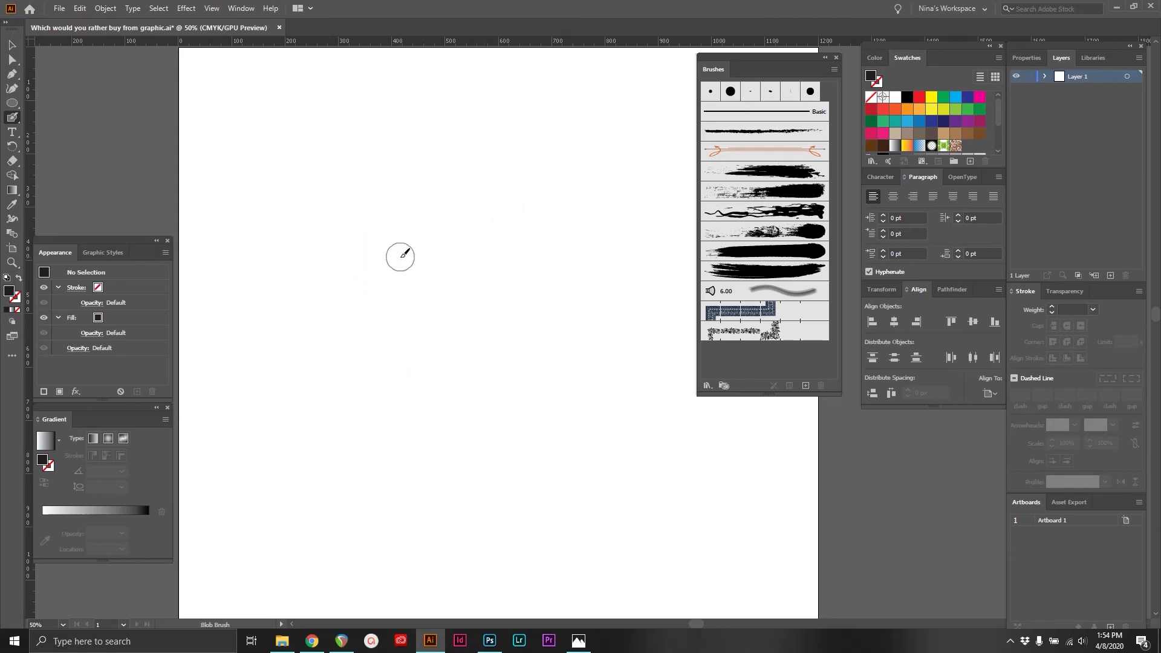
click(816, 211)
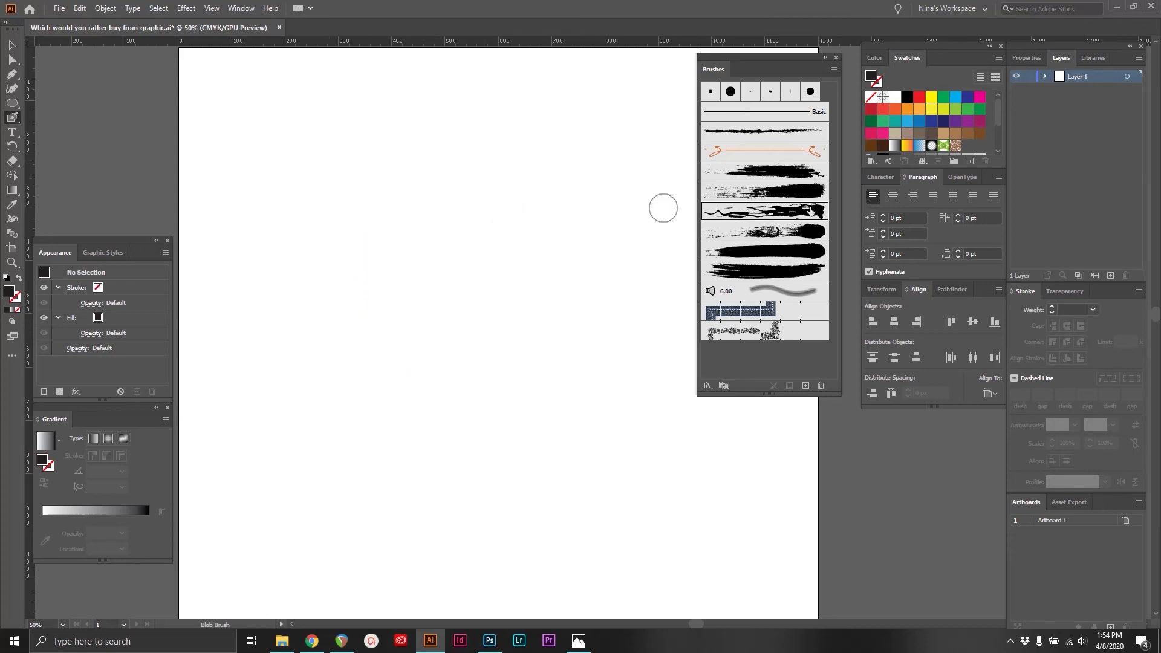
Draw a trial freehand line with the Pencil tool and undo it
click(14, 119)
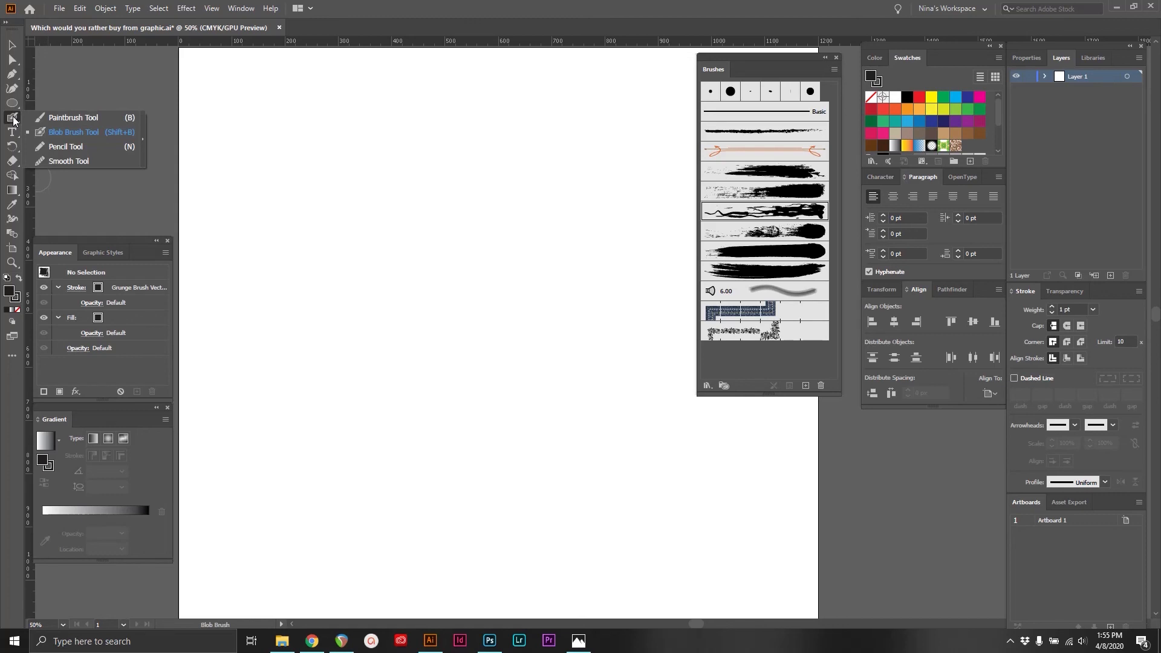
click(57, 146)
mouse_move(284, 299)
mouse_down()
mouse_move(324, 238)
mouse_move(503, 243)
mouse_move(442, 272)
mouse_up()
key(ctrl+z)
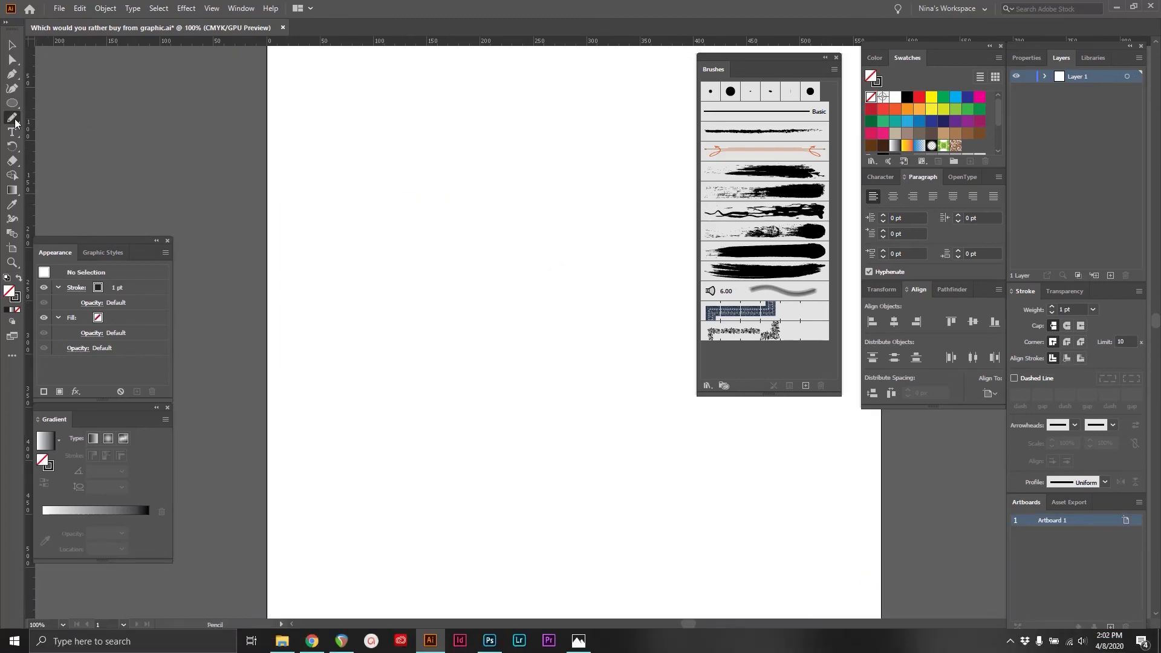
Accept the Pencil options with paths closing within 15 pixels and draw two overlapping loops, leaving the second loop's ends apart
double_click(12, 117)
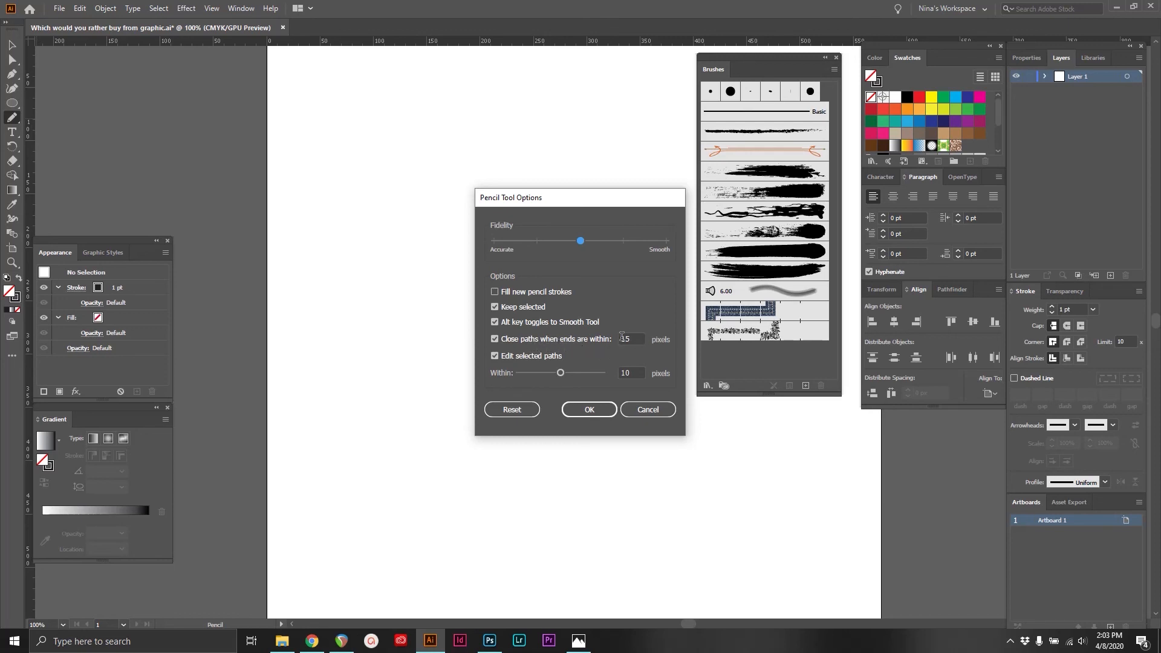
click(588, 410)
mouse_move(468, 372)
mouse_down()
mouse_move(514, 177)
mouse_move(642, 265)
mouse_move(602, 317)
mouse_move(542, 359)
mouse_move(480, 370)
mouse_up()
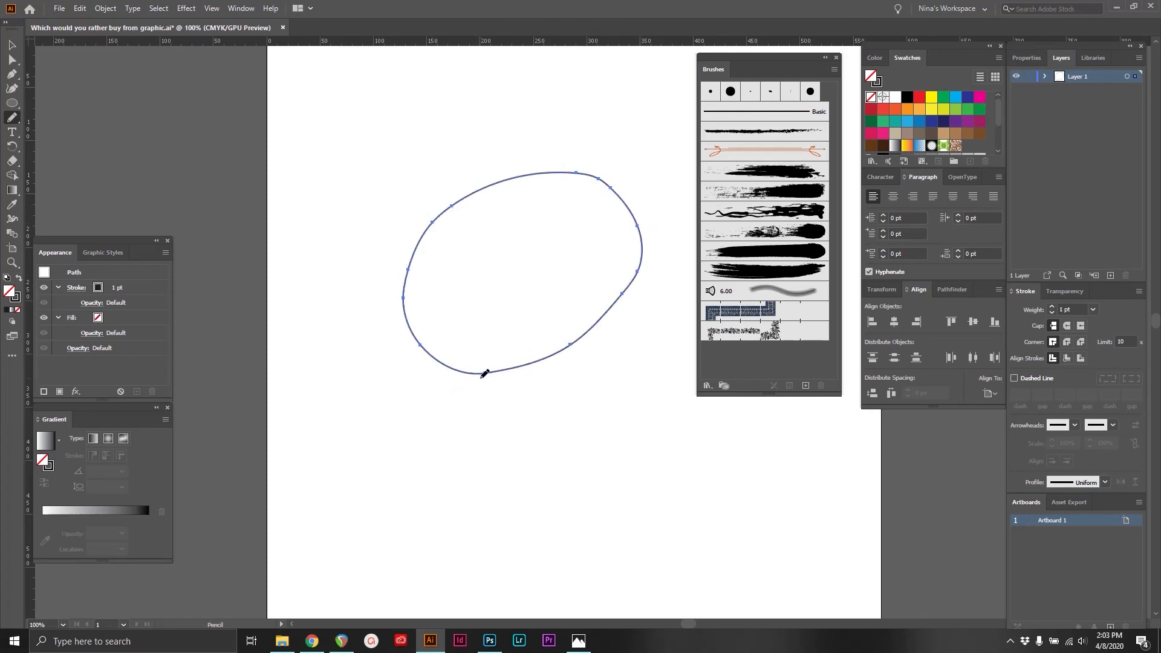
mouse_move(497, 270)
mouse_down()
mouse_move(593, 436)
mouse_move(607, 328)
mouse_move(557, 280)
mouse_move(521, 274)
mouse_up()
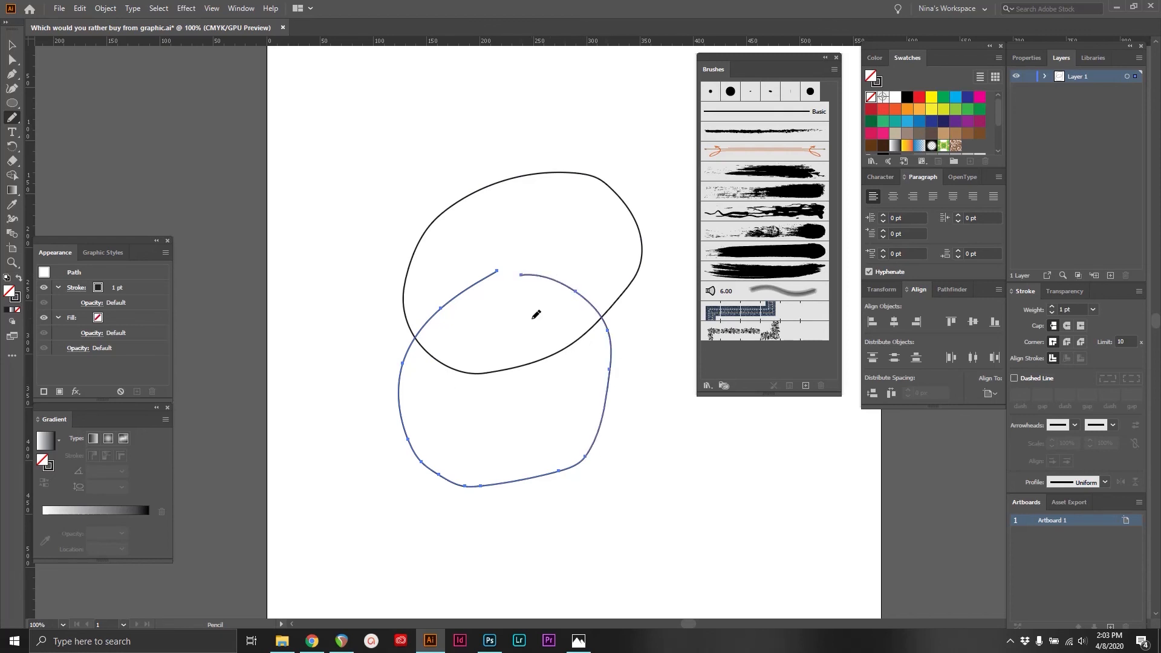
key(Return)
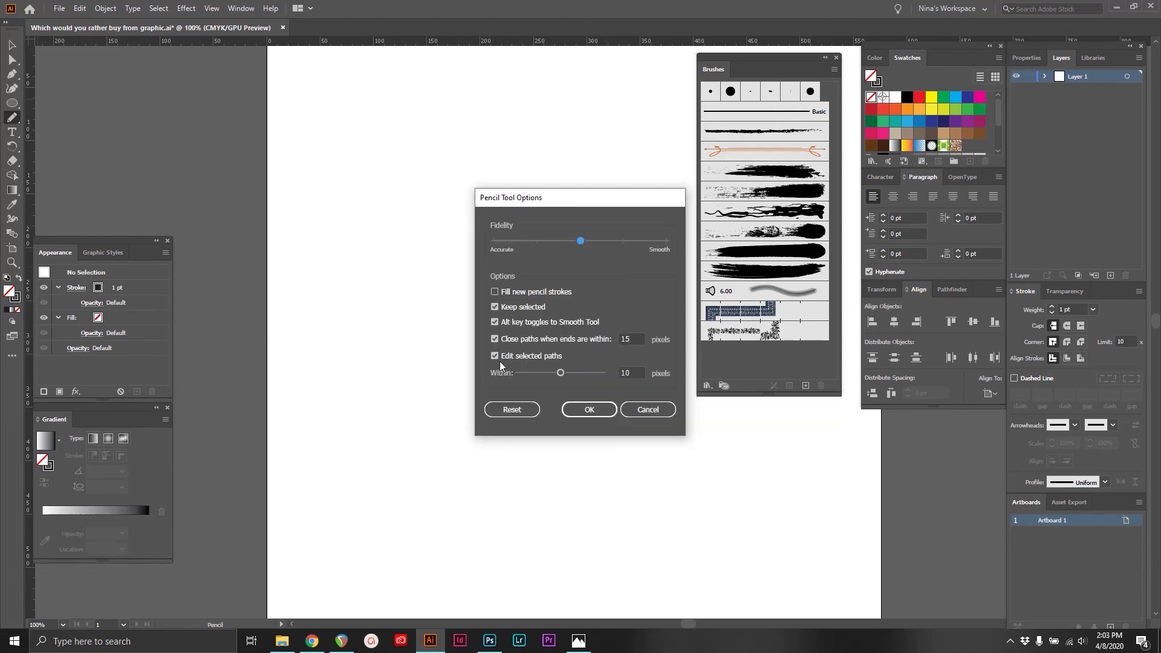
Accept the Pencil options with selected-path editing enabled, draw an open hooked curve, and redraw its upper end as a wider hook
key(Return)
mouse_move(421, 427)
mouse_down()
mouse_move(363, 300)
mouse_move(495, 269)
mouse_move(486, 278)
mouse_up()
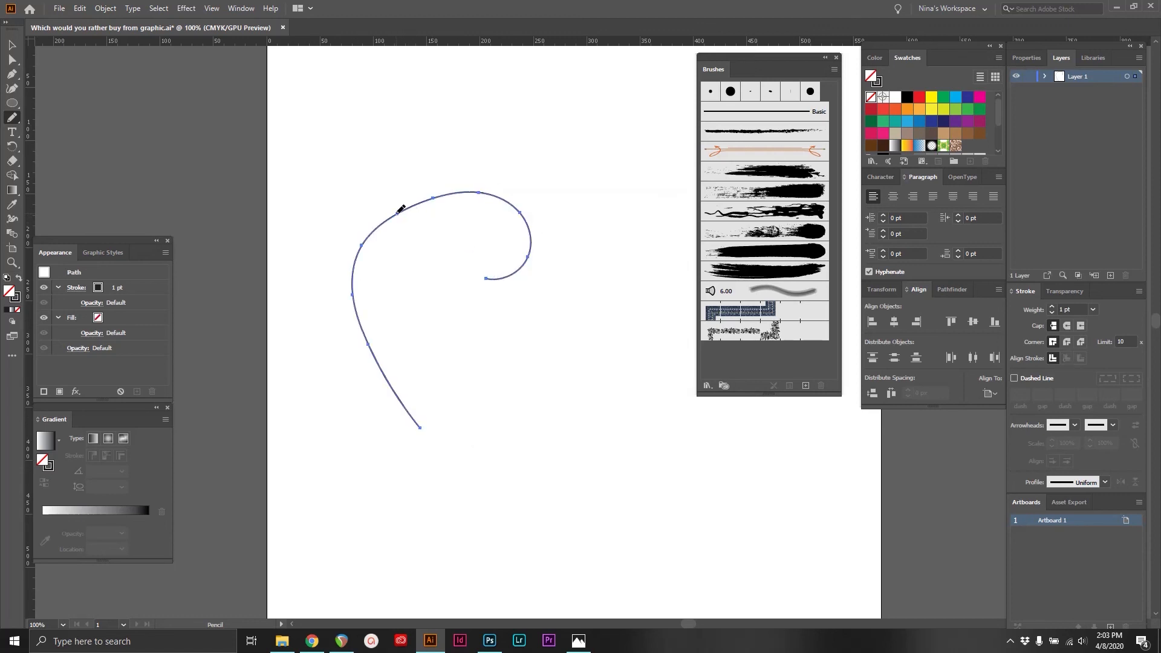
mouse_move(398, 212)
mouse_down()
mouse_move(483, 161)
mouse_move(541, 162)
mouse_move(597, 217)
mouse_move(565, 298)
mouse_up()
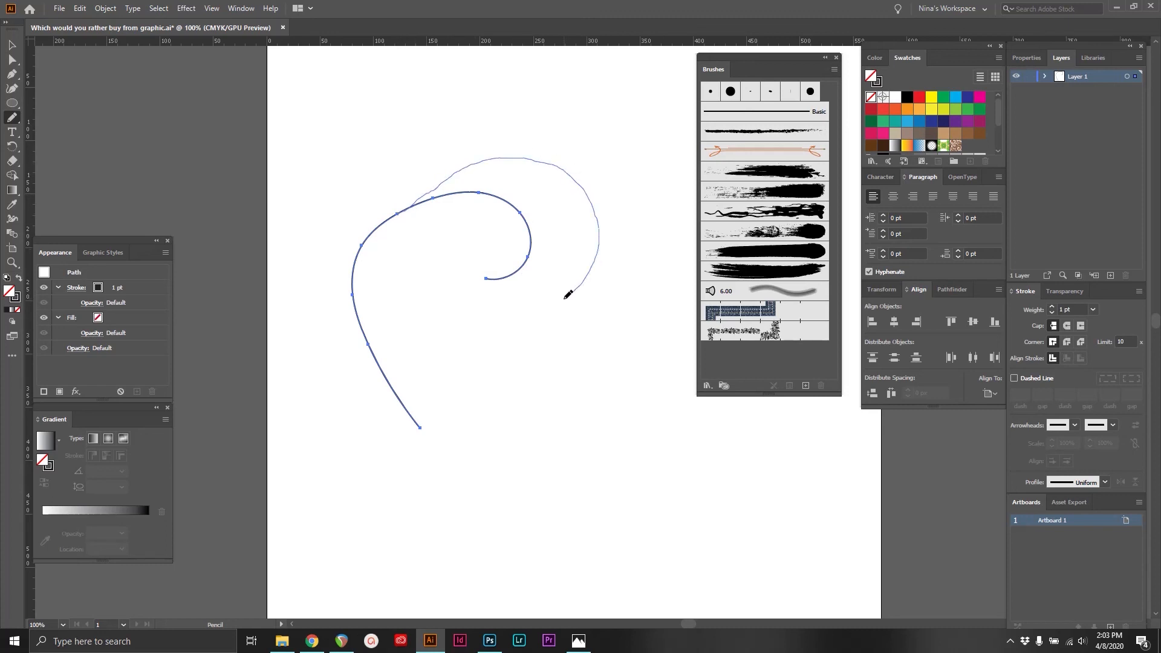
drag(568, 295, 506, 312)
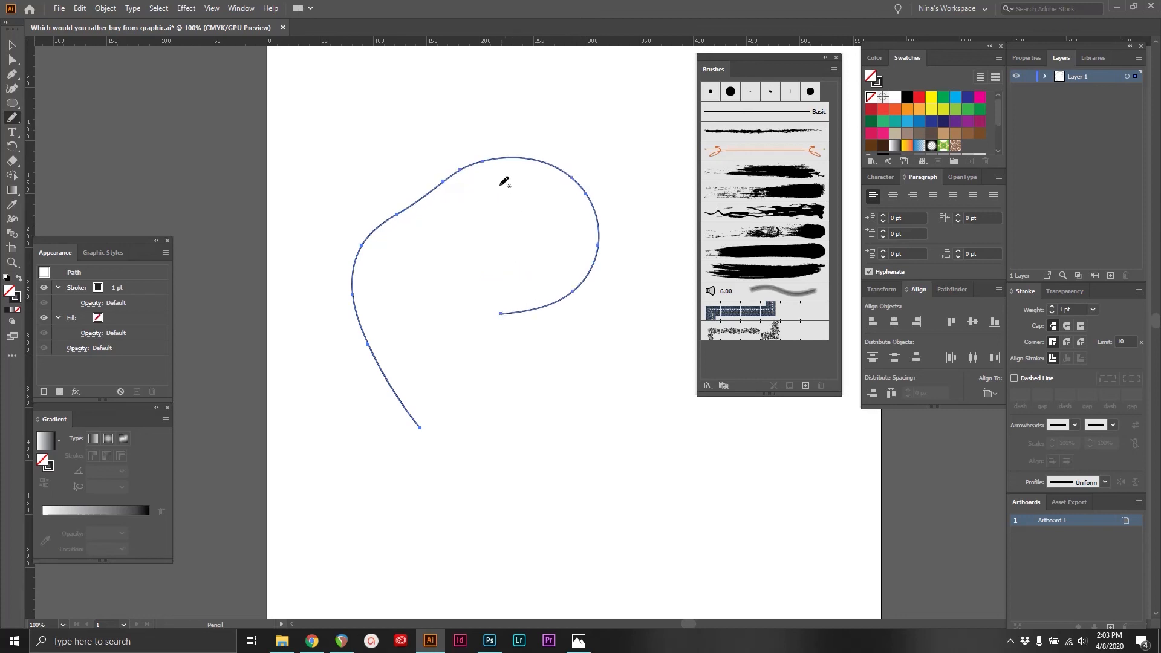
Apply a succession of brushes to the spiral path, starting with a grunge vector brush and ending with the floral pattern brush
click(773, 272)
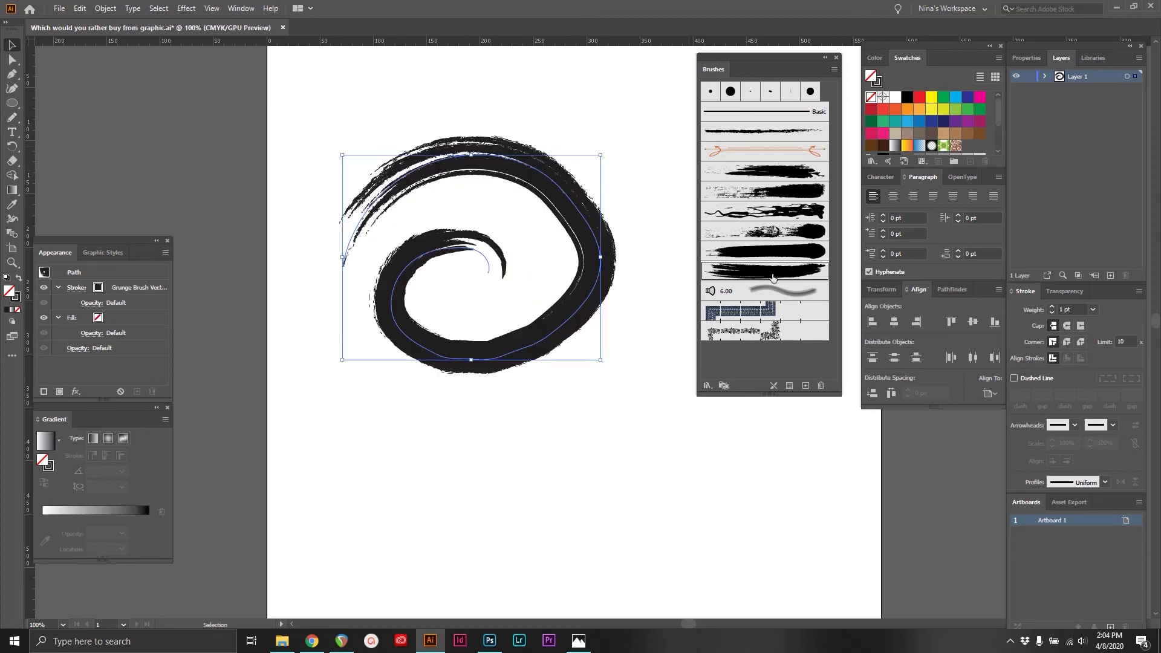
click(770, 216)
click(766, 238)
click(758, 281)
click(759, 331)
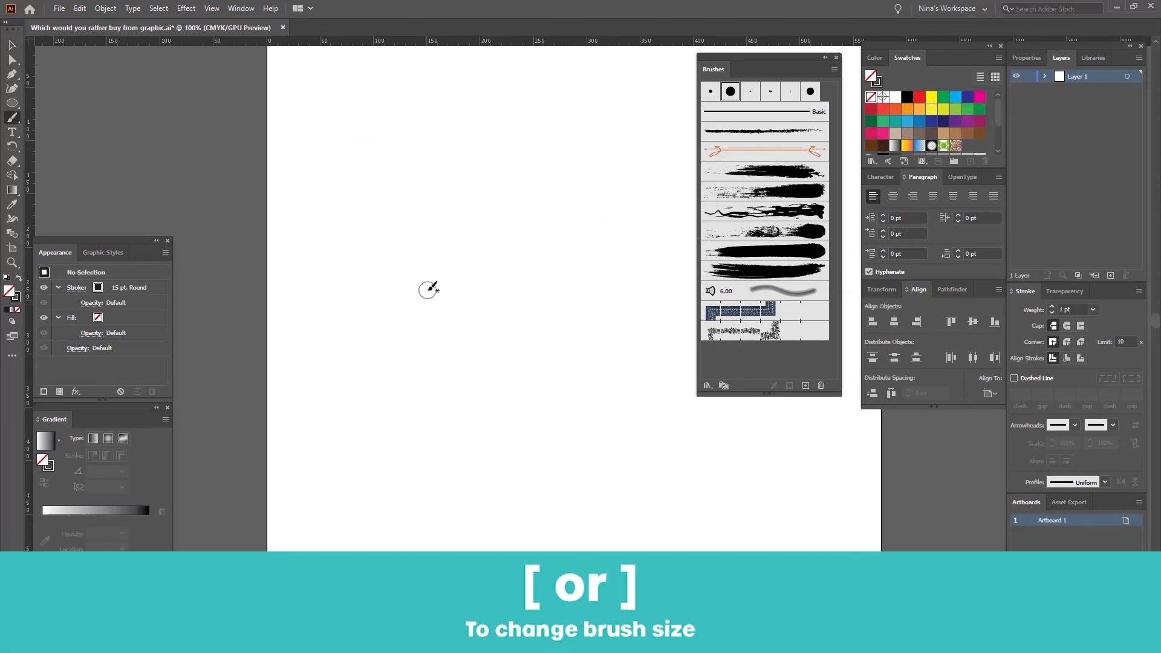
Enlarge the 15 pt. Round Paintbrush by several size increments
key(bracketright)
key(bracketright)
key(bracketright)
key(bracketright)
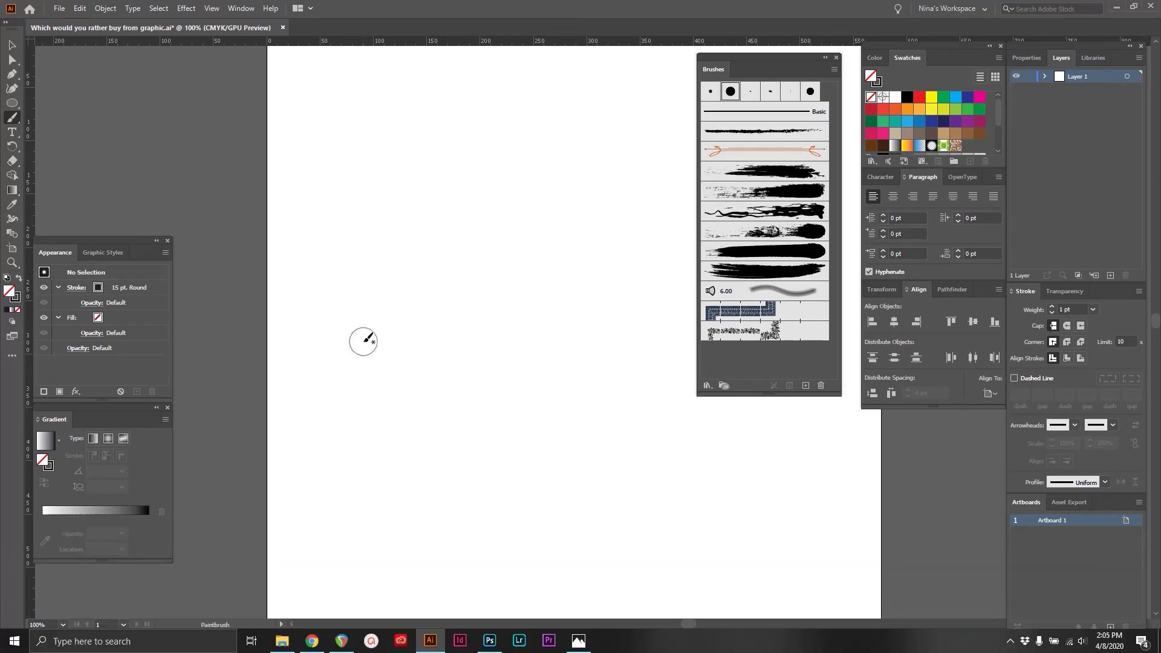
Paint a thick angular zigzag stroke across the artboard and run the Smooth tool down from its tallest peak
drag(329, 448, 430, 222)
drag(476, 302, 514, 460)
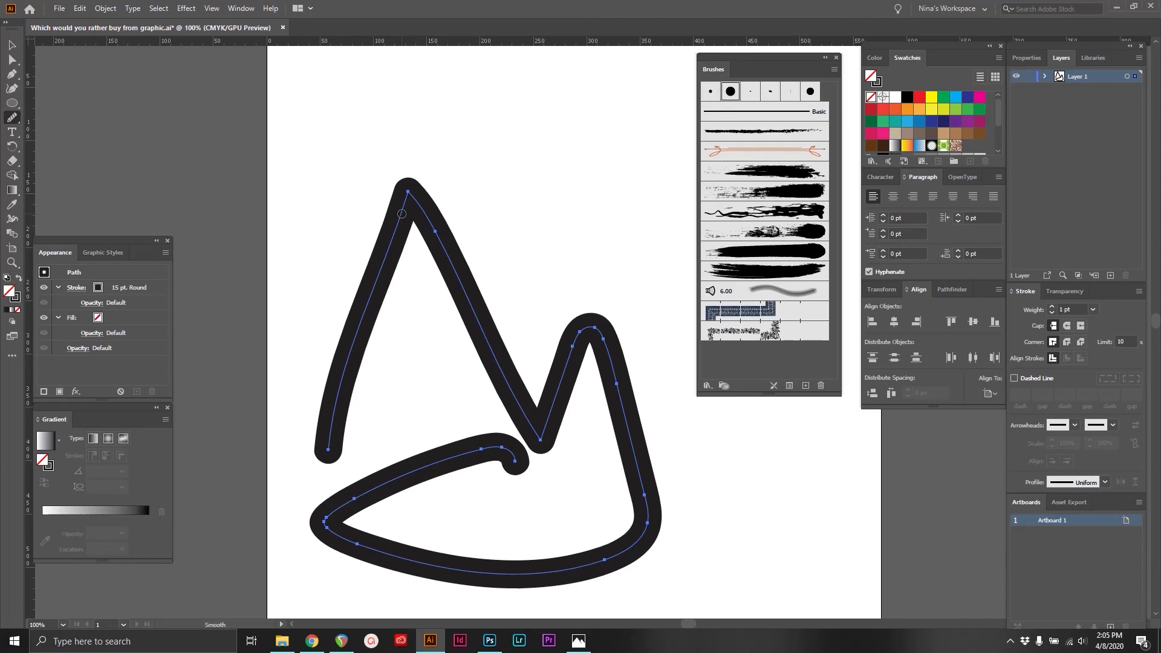
mouse_move(407, 206)
mouse_down()
mouse_move(431, 213)
mouse_move(458, 278)
mouse_up()
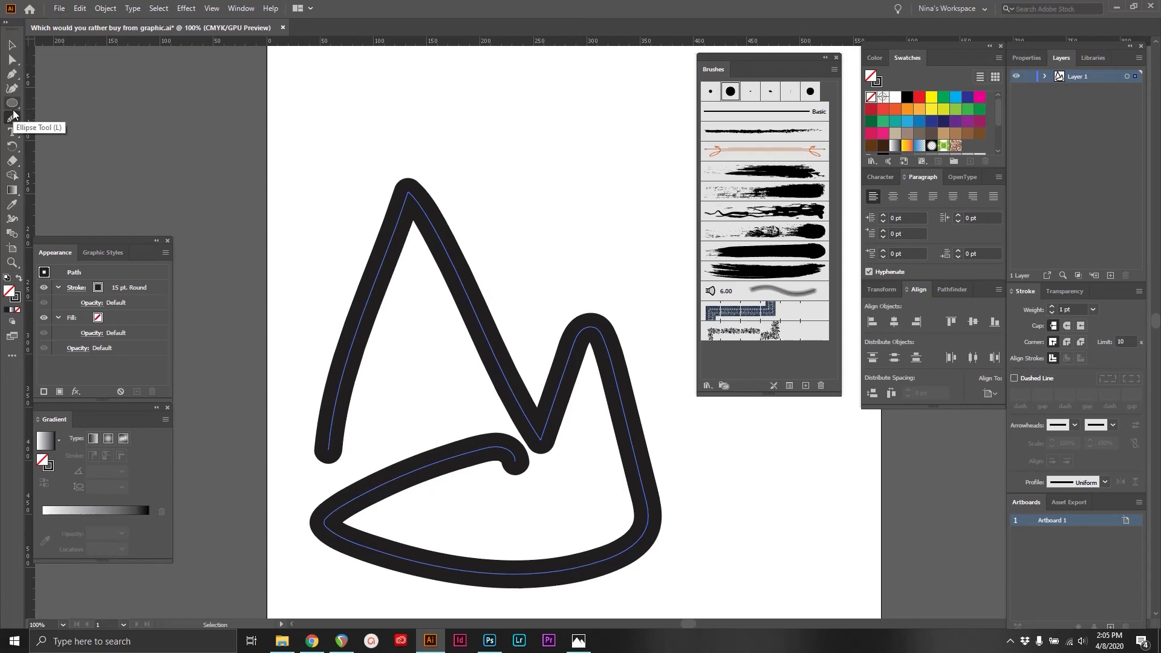
Replace the zigzag with a wavy diagonal brush stroke and even out its bumps with repeated Smooth tool passes
key(Delete)
mouse_move(375, 153)
mouse_down()
mouse_move(430, 315)
mouse_move(604, 391)
mouse_up()
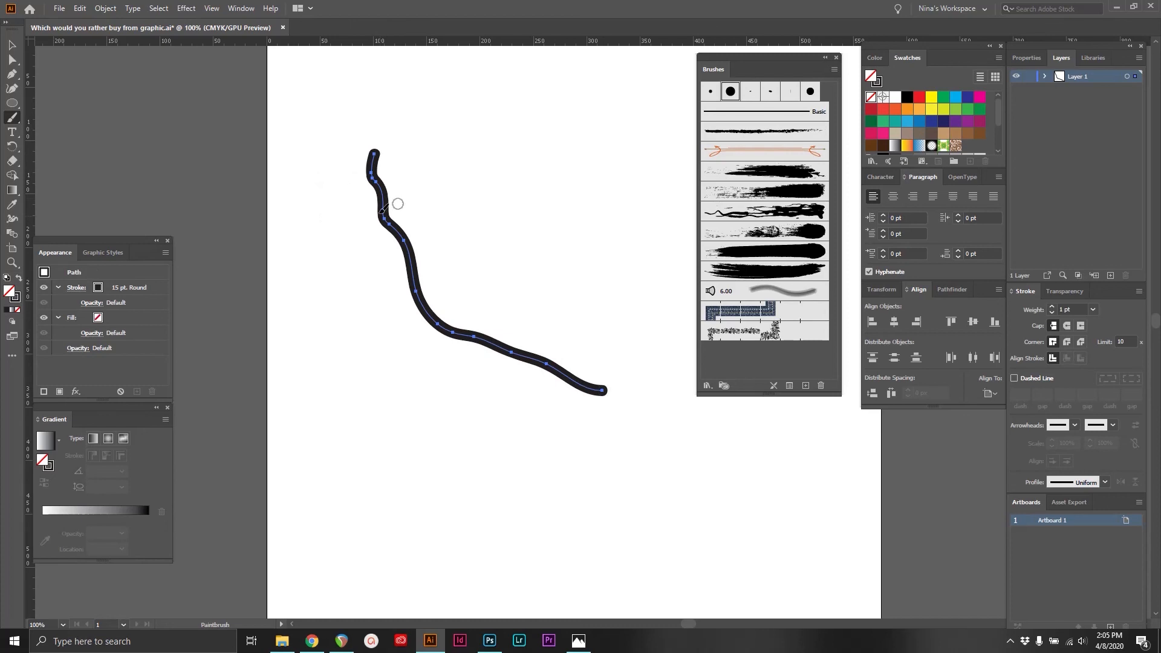
drag(14, 123, 68, 156)
mouse_move(374, 153)
mouse_down()
mouse_move(379, 199)
mouse_move(436, 324)
mouse_move(466, 346)
mouse_up()
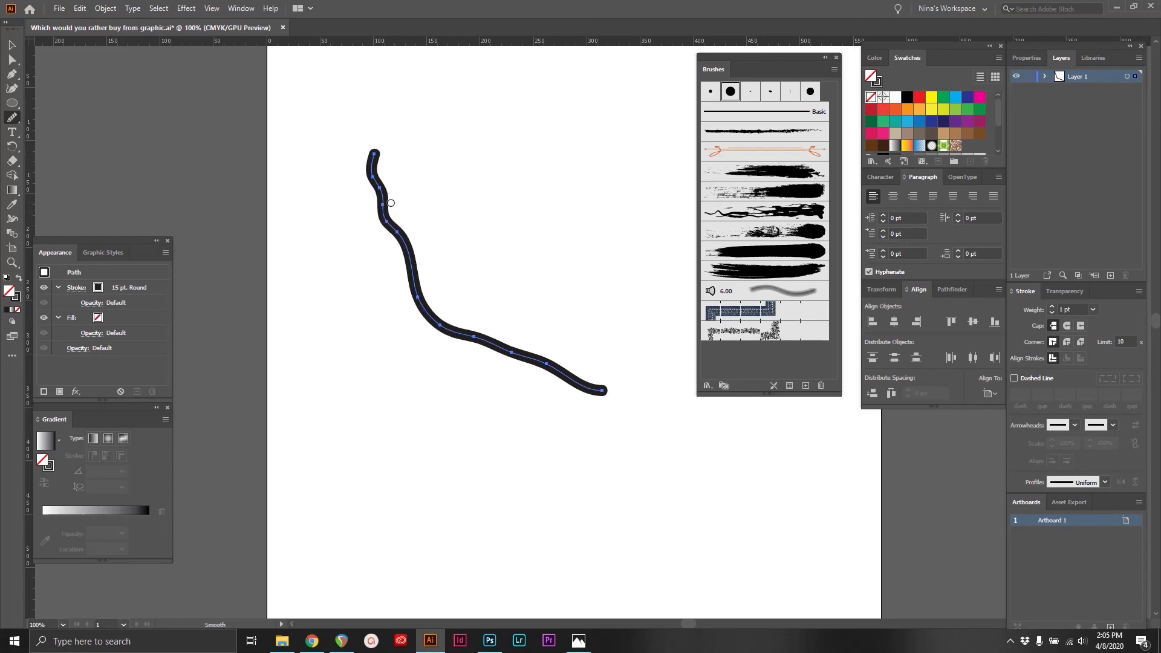
drag(372, 174, 410, 276)
mouse_move(372, 174)
mouse_down()
mouse_move(426, 310)
mouse_move(462, 351)
mouse_move(500, 357)
mouse_up()
drag(440, 325, 607, 391)
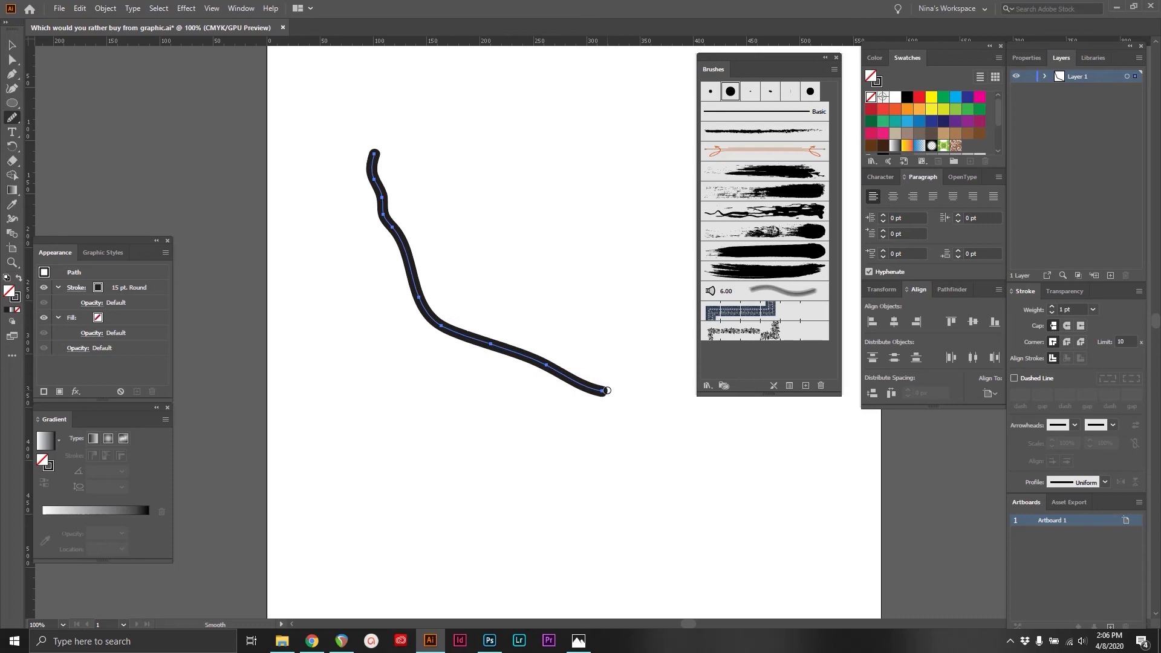
Delete the brush stroke and draw a shaky diagonal line with the Pencil tool
key(Delete)
key(n)
drag(385, 193, 610, 453)
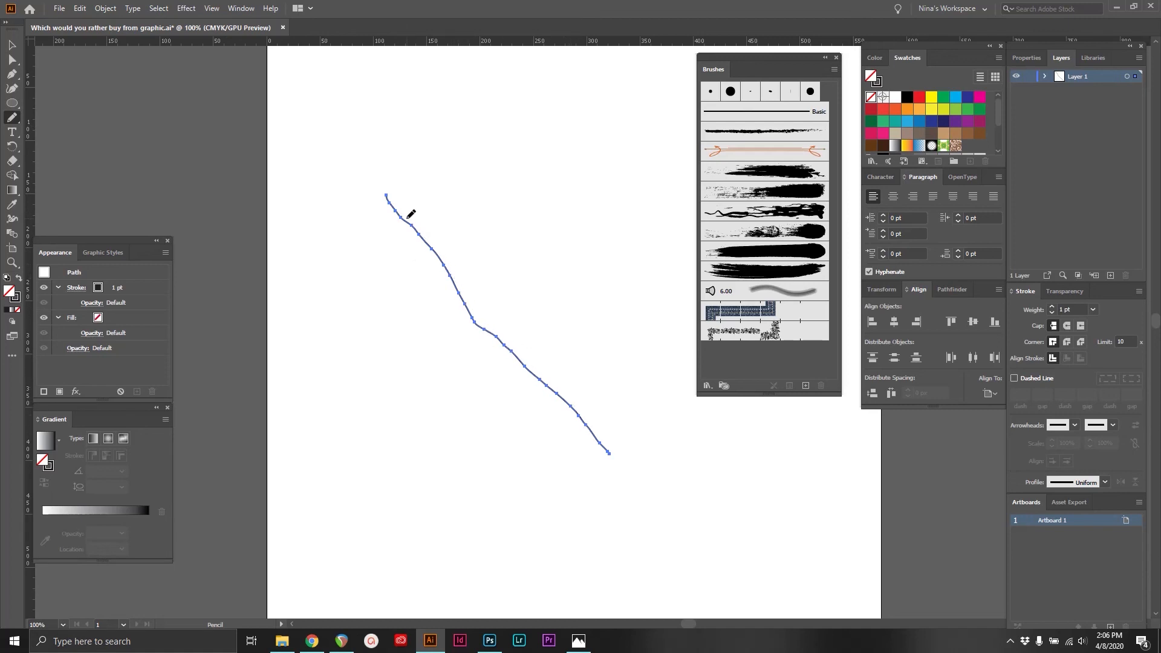
Try pulling the anchor point at the pencil line's middle kink away with Direct Selection, and undo the move
drag(12, 117, 65, 162)
click(66, 162)
click(11, 59)
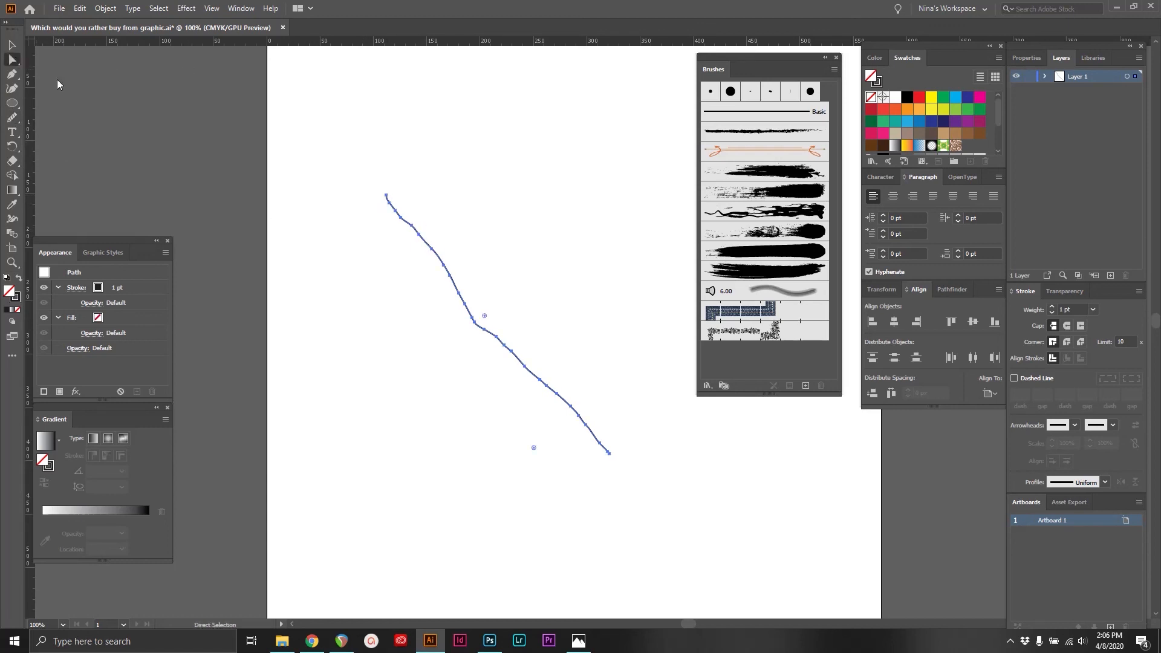
click(475, 325)
drag(479, 319, 511, 278)
key(ctrl+z)
Smooth the shaky pencil line from end to end with the Smooth tool in repeated passes
click(16, 117)
mouse_move(388, 201)
mouse_down()
mouse_move(492, 334)
mouse_move(605, 440)
mouse_up()
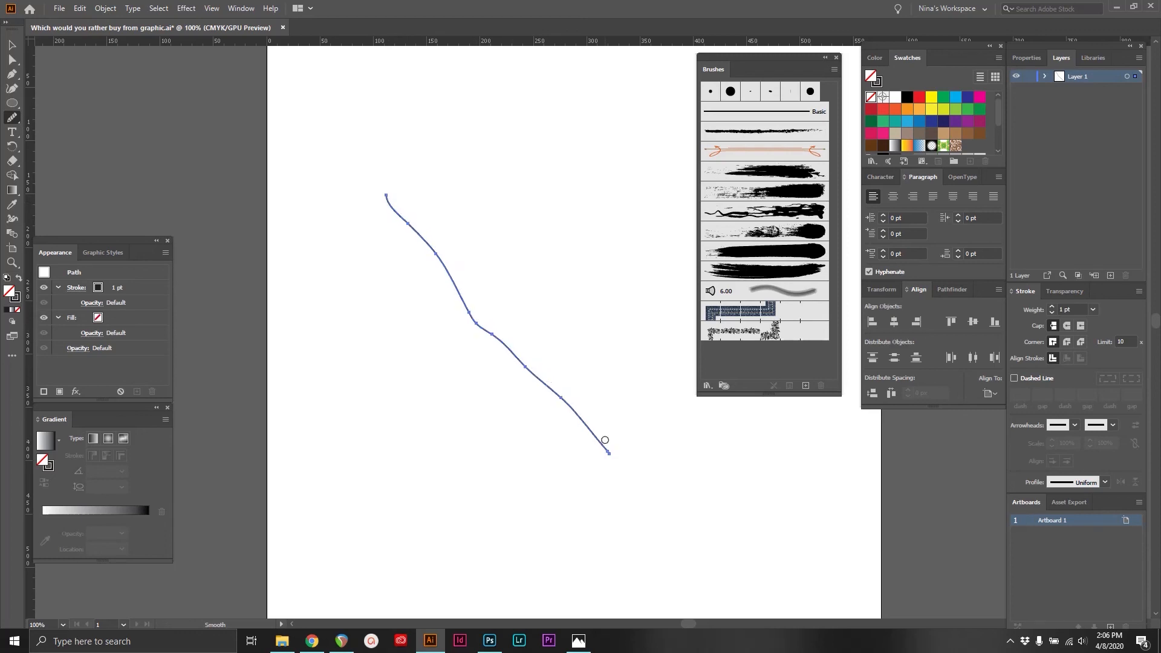
mouse_move(414, 222)
mouse_down()
mouse_move(488, 334)
mouse_move(600, 442)
mouse_up()
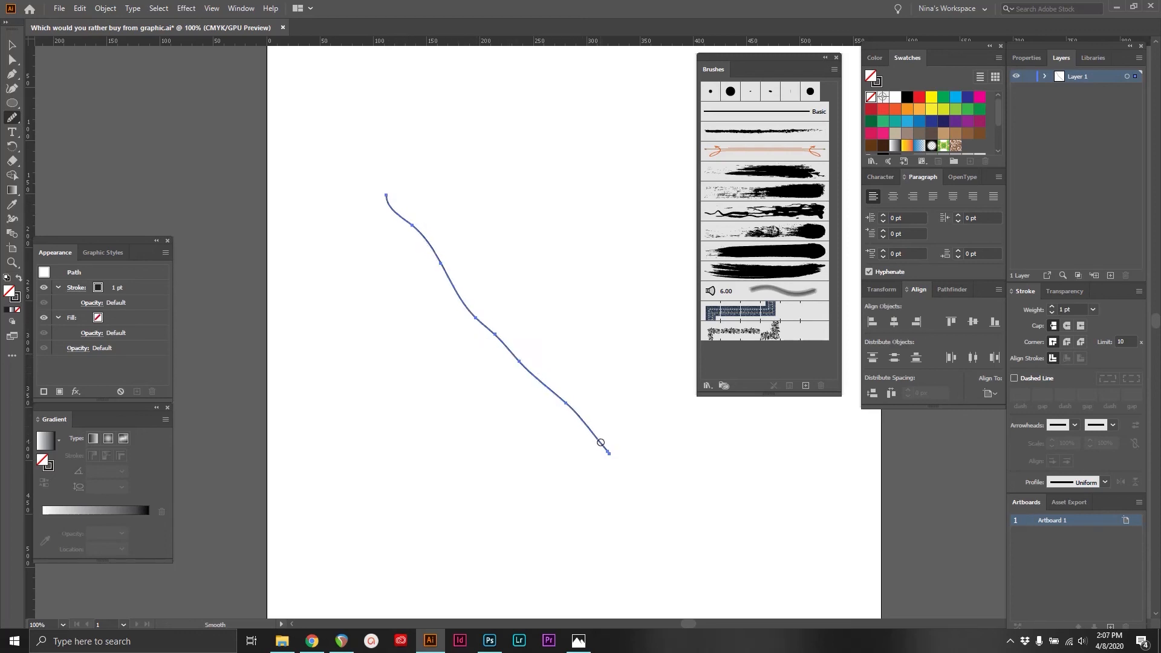
Select an anchor point near the middle of the smoothed line with Direct Selection and pull it toward the line's lower half
key(a)
click(464, 300)
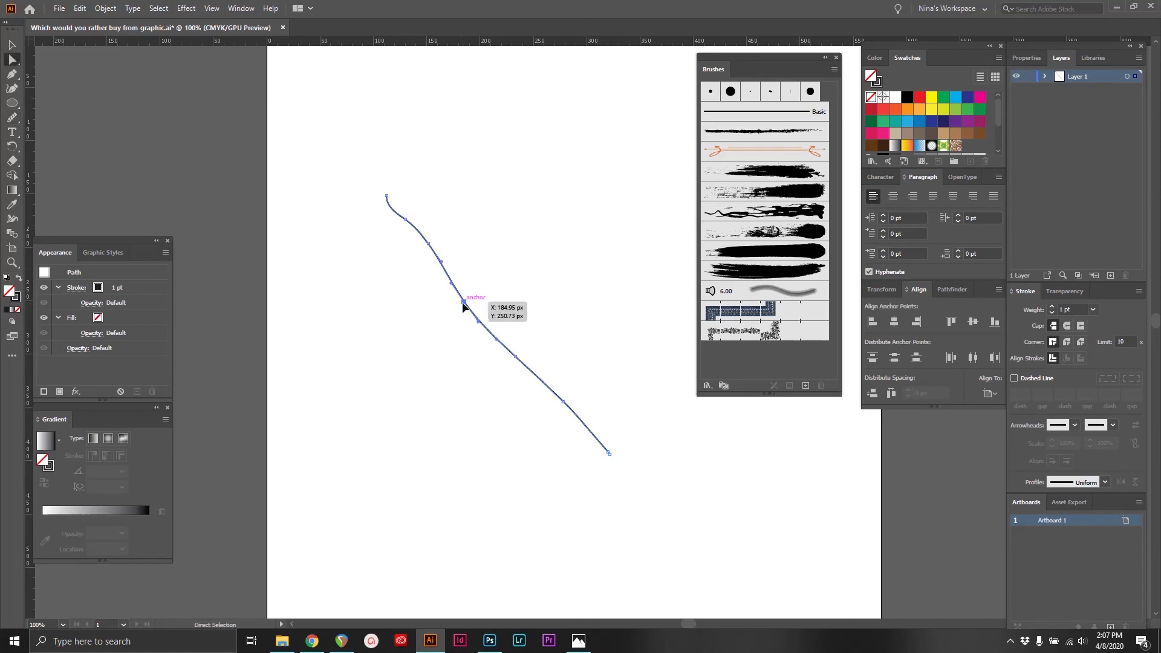
drag(463, 305, 512, 363)
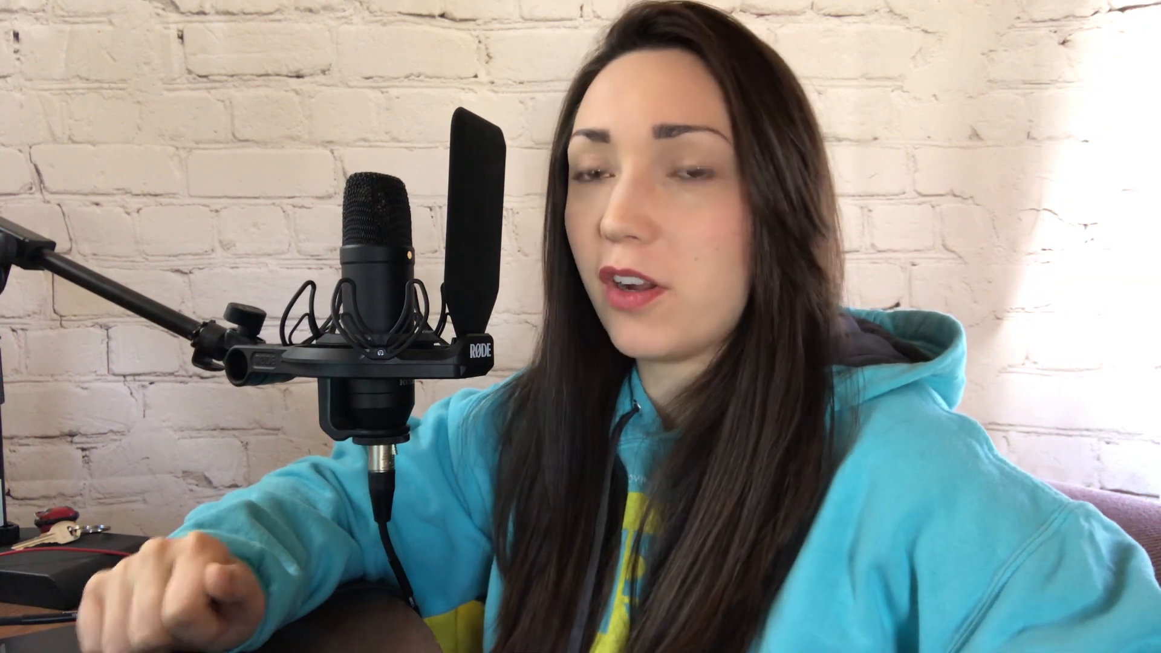